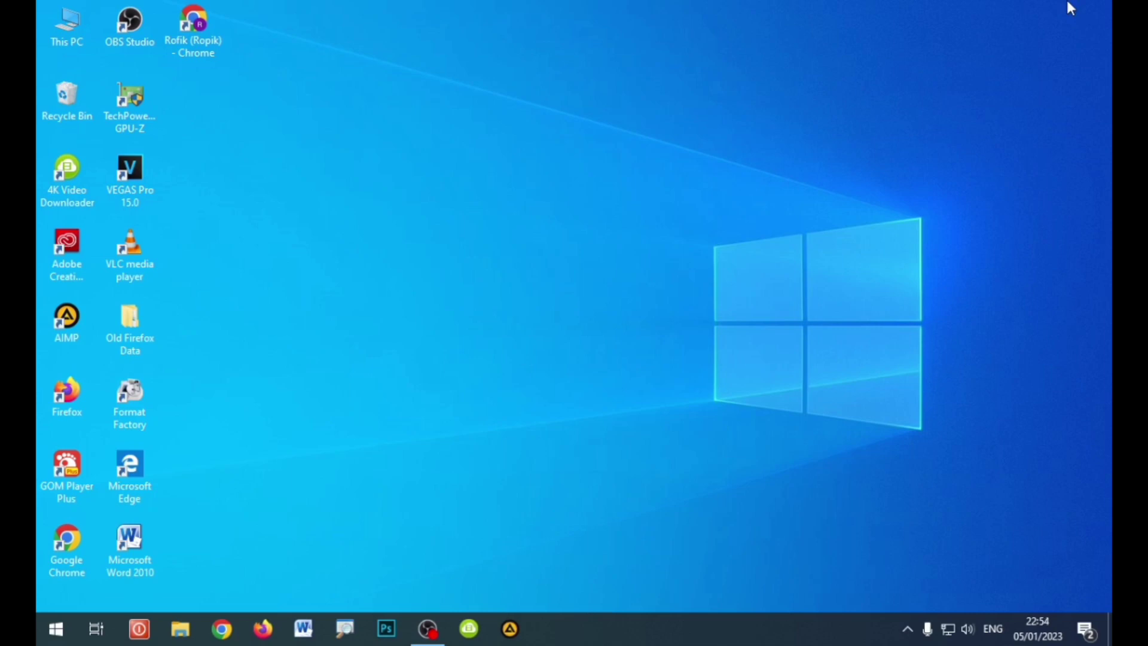
# Step: Refresh the desktop, then launch Google Chrome from the taskbar to a New Tab page
pyautogui.rightClick(358, 60)
pyautogui.click(408, 114)
pyautogui.click(222, 628)
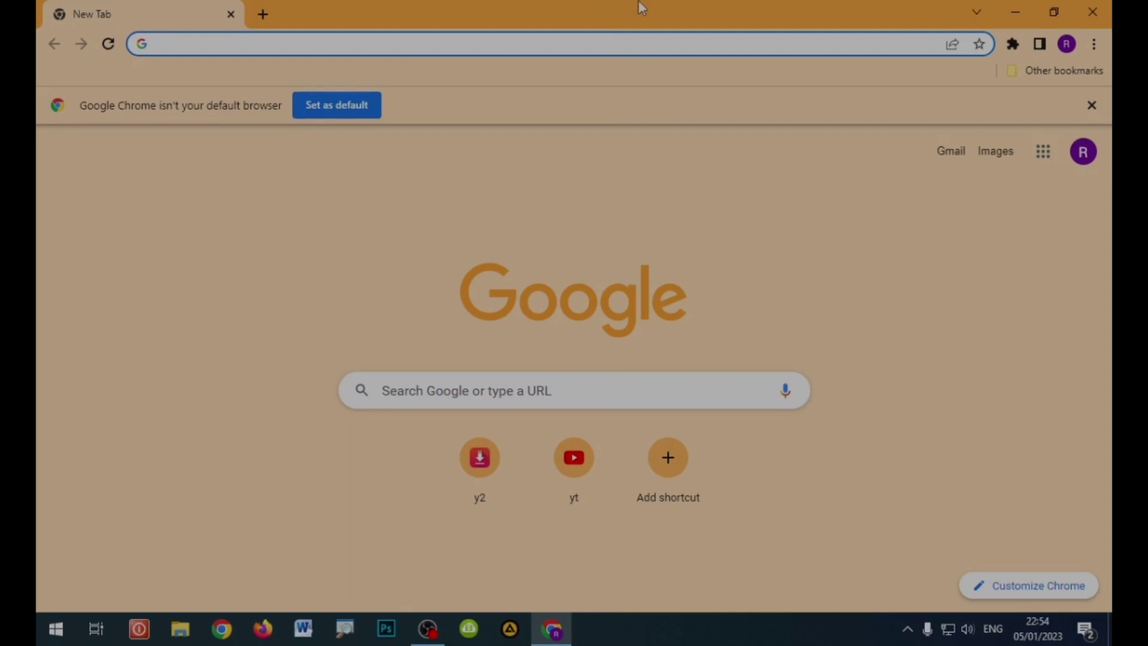
# Step: Search Google for 'anvi folder locker free download' and scroll to the FileHorse result
pyautogui.click(579, 1)
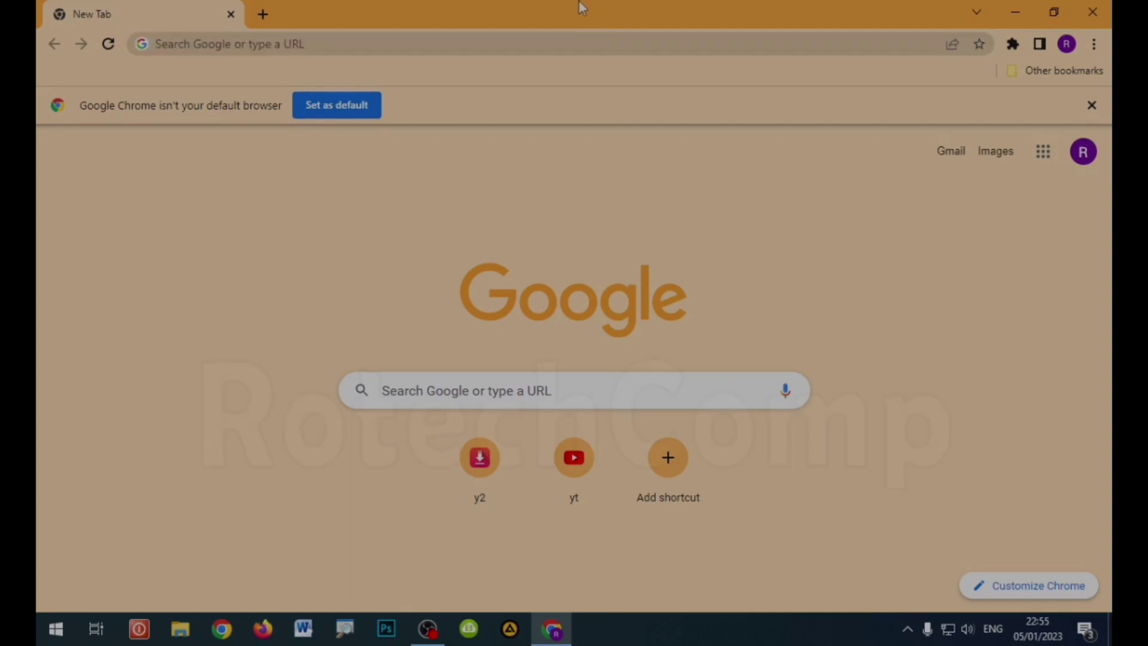
pyautogui.click(547, 39)
pyautogui.write('anvi')
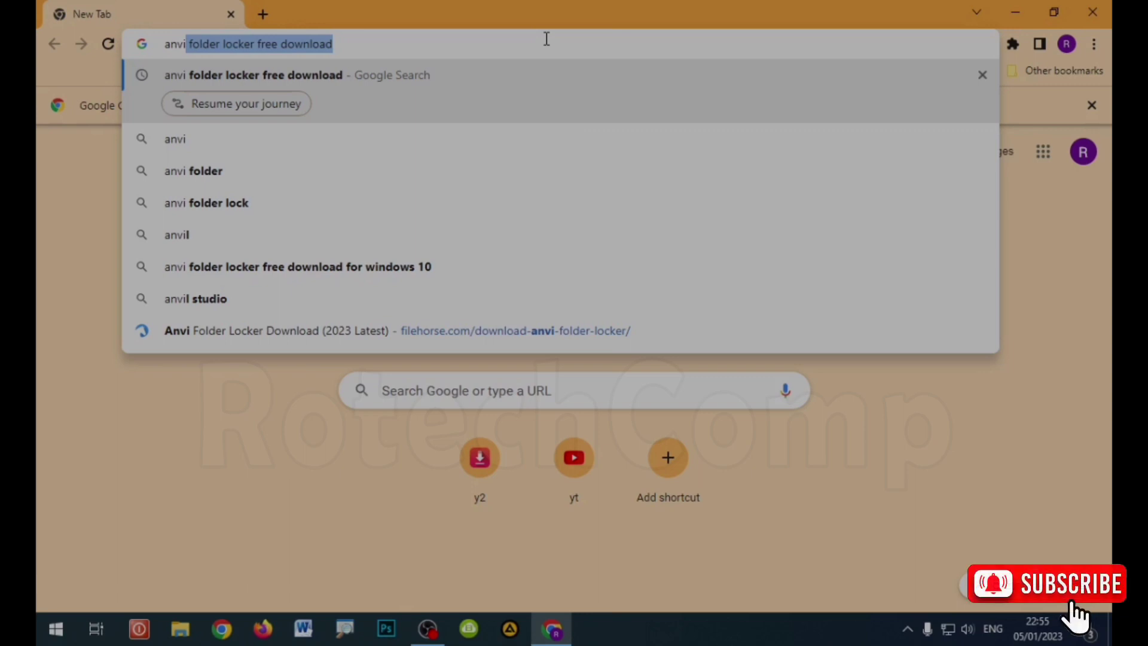
pyautogui.press('Return')
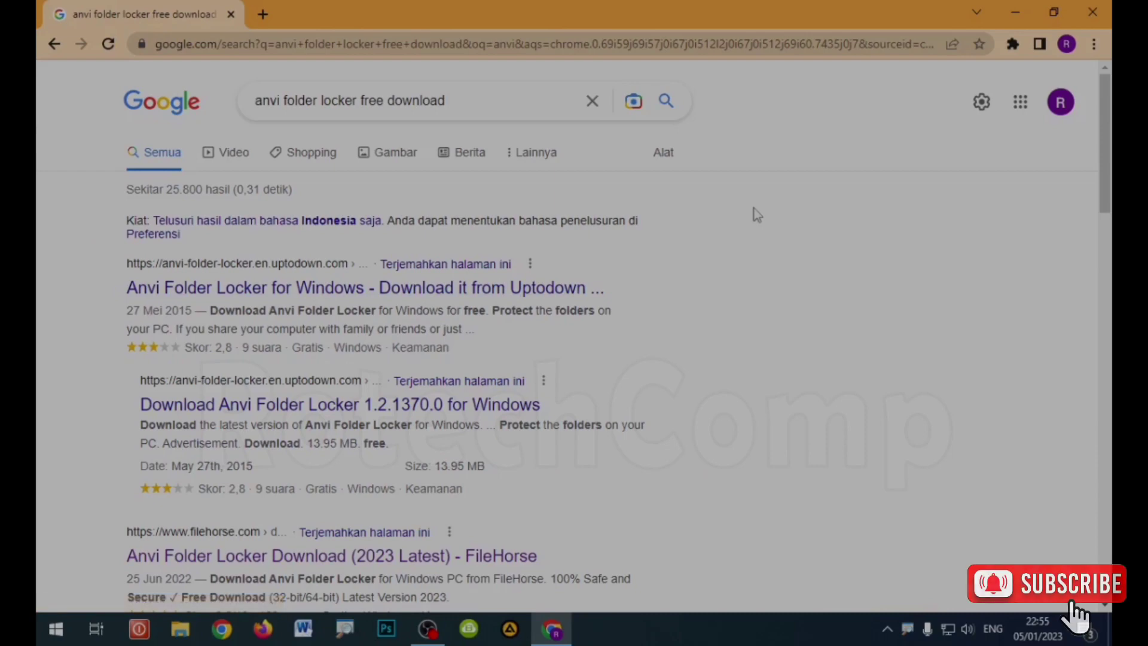
pyautogui.scroll(-3, 390, 362)
pyautogui.scroll(3, 395, 357)
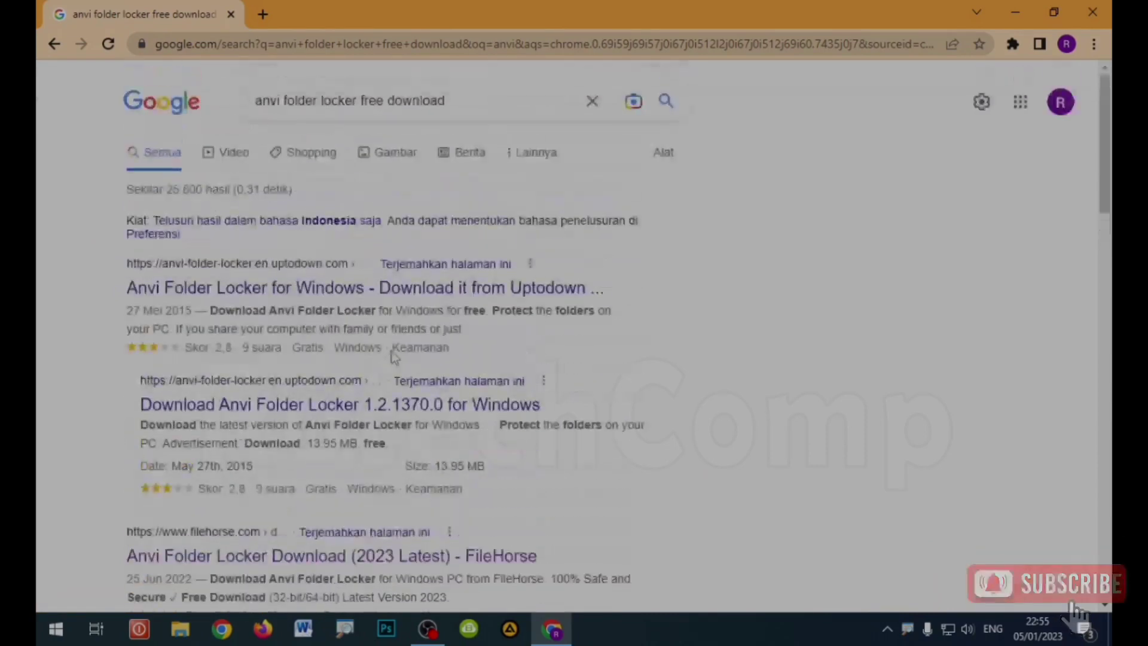
pyautogui.scroll(-4, 368, 299)
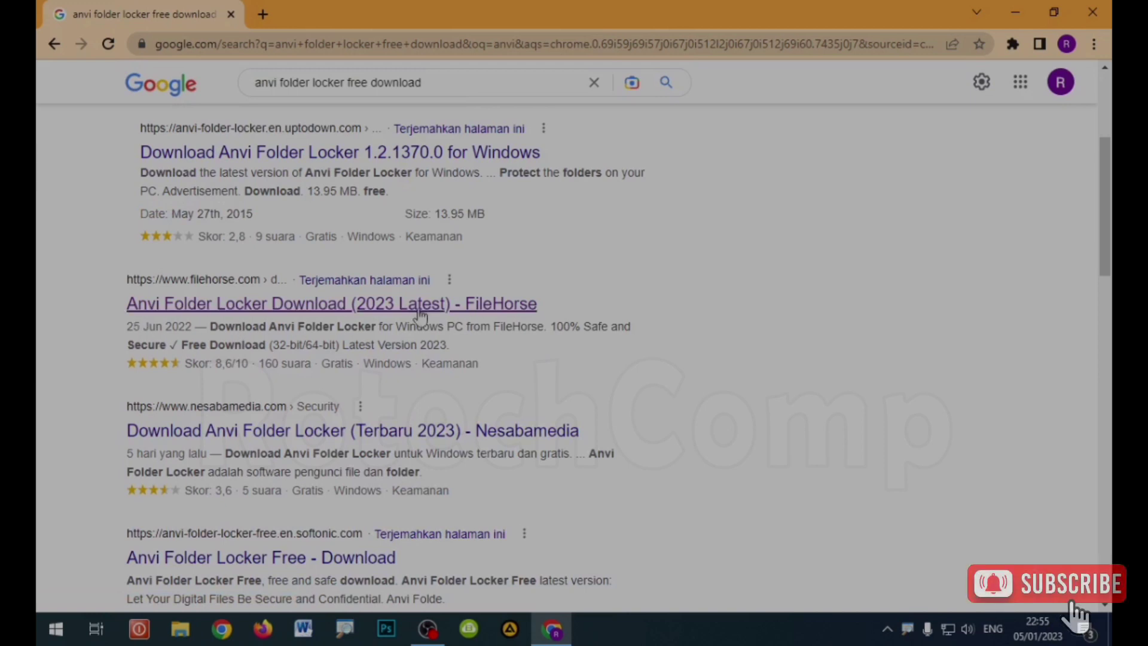
# Step: Download the 13.95 MB aflsetup.exe installer from FileHorse's Anvi Folder Locker page
pyautogui.click(328, 312)
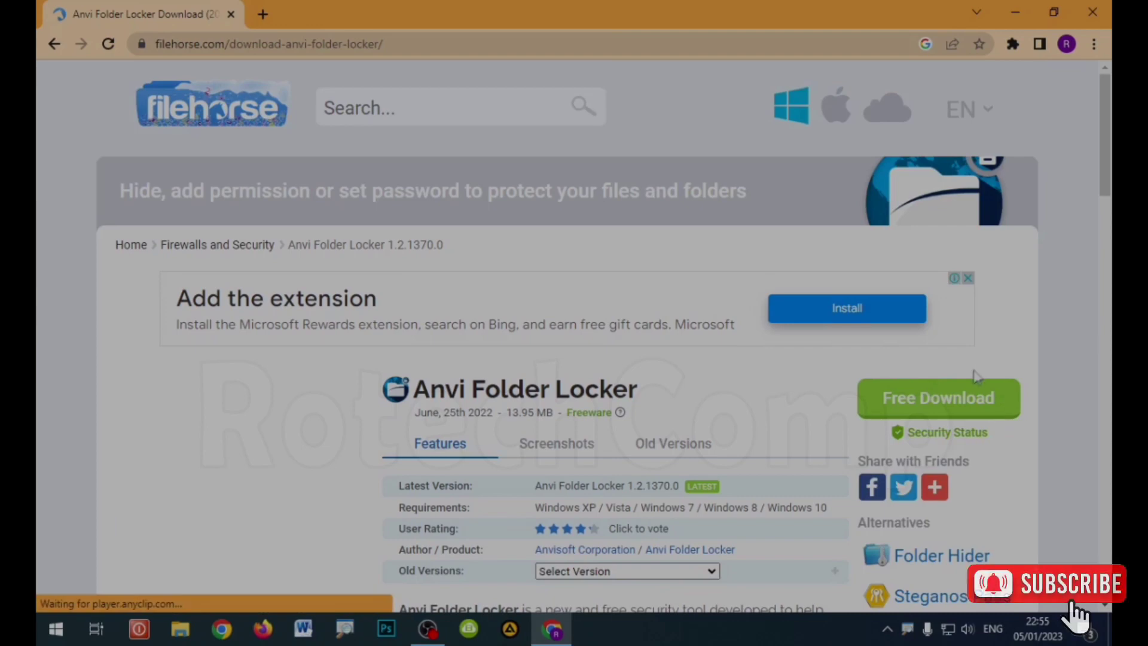
pyautogui.click(943, 410)
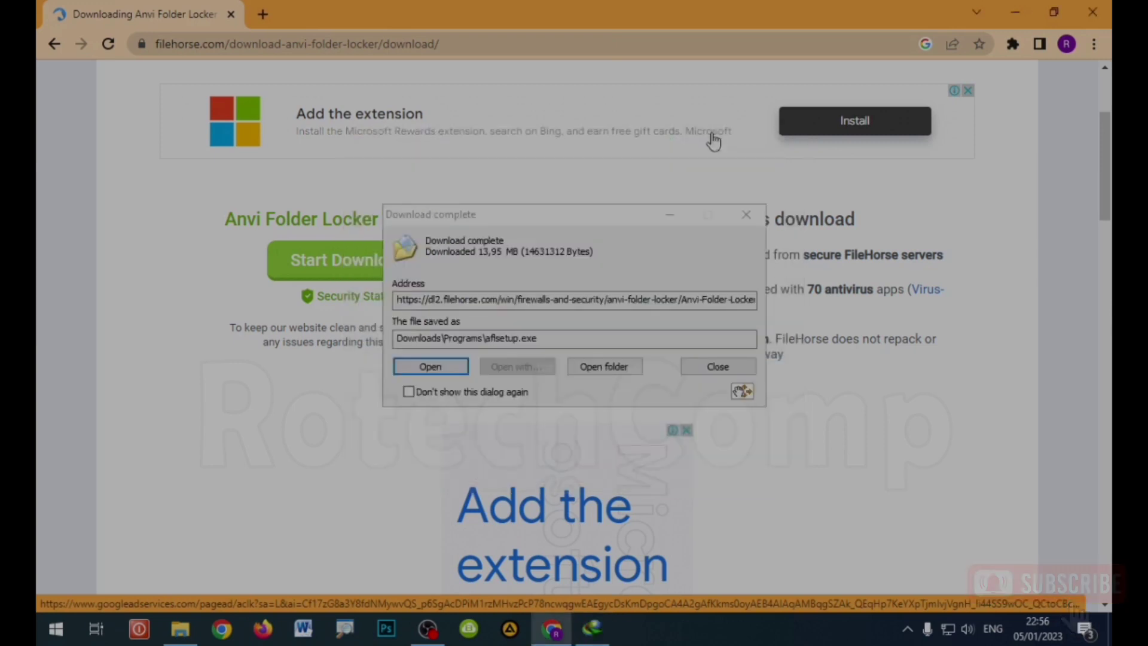
# Step: Open the Downloads\Programs folder, refresh it, and run aflsetup to start Anvi Folder Locker Setup
pyautogui.click(598, 366)
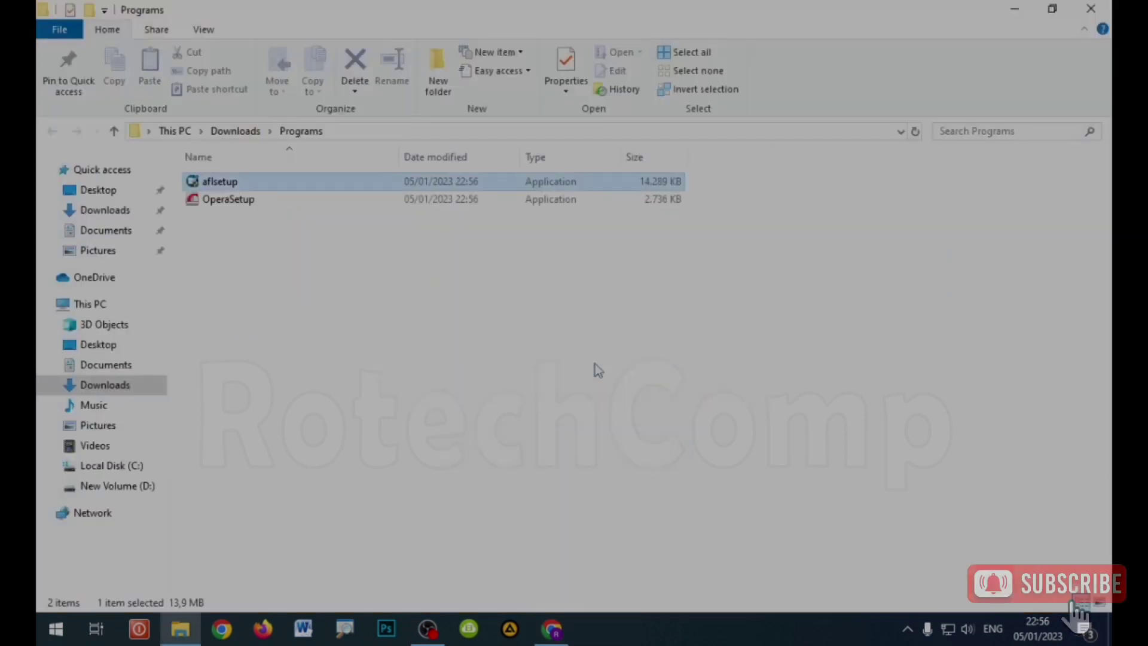
pyautogui.rightClick(338, 308)
pyautogui.click(383, 375)
pyautogui.rightClick(318, 308)
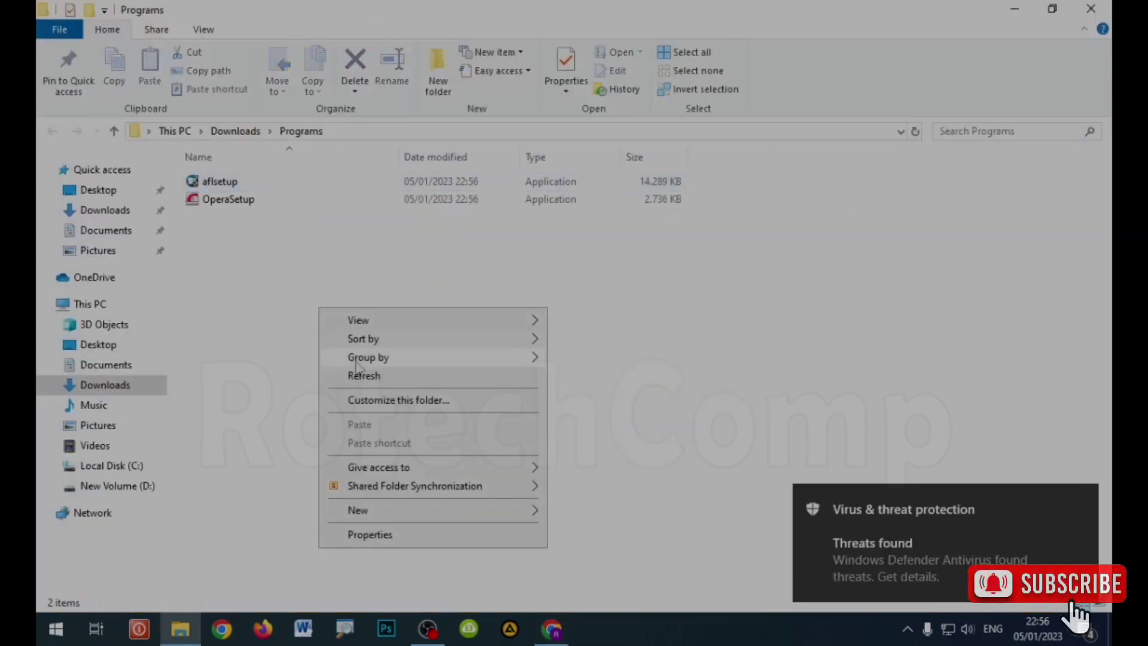
pyautogui.click(248, 277)
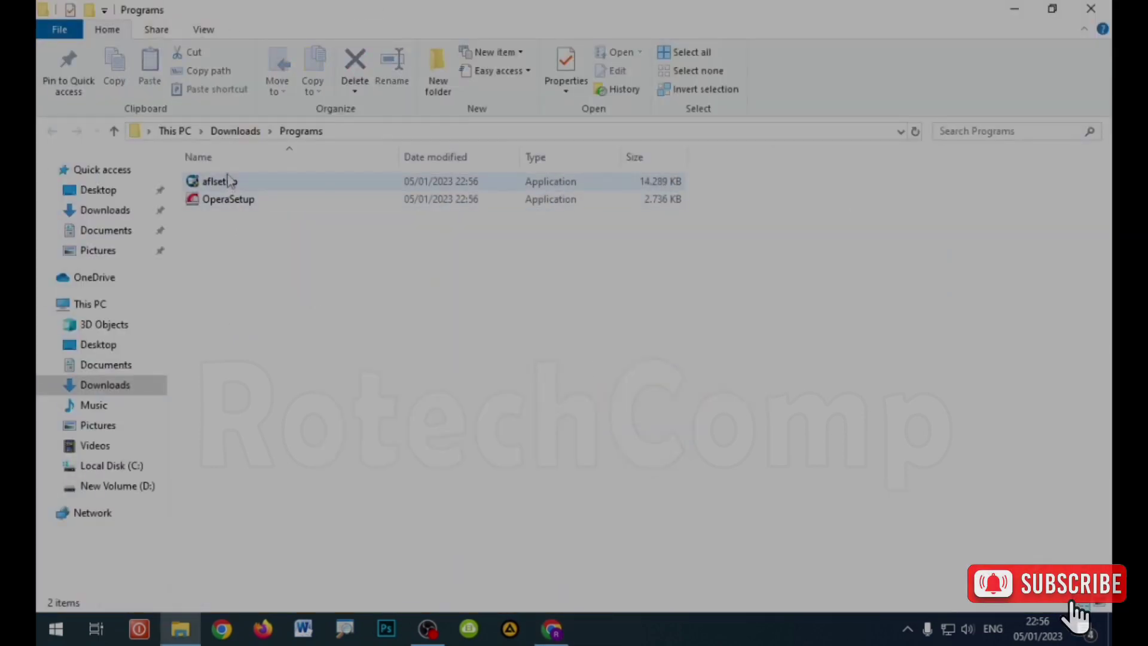
pyautogui.click(230, 189)
pyautogui.rightClick(233, 261)
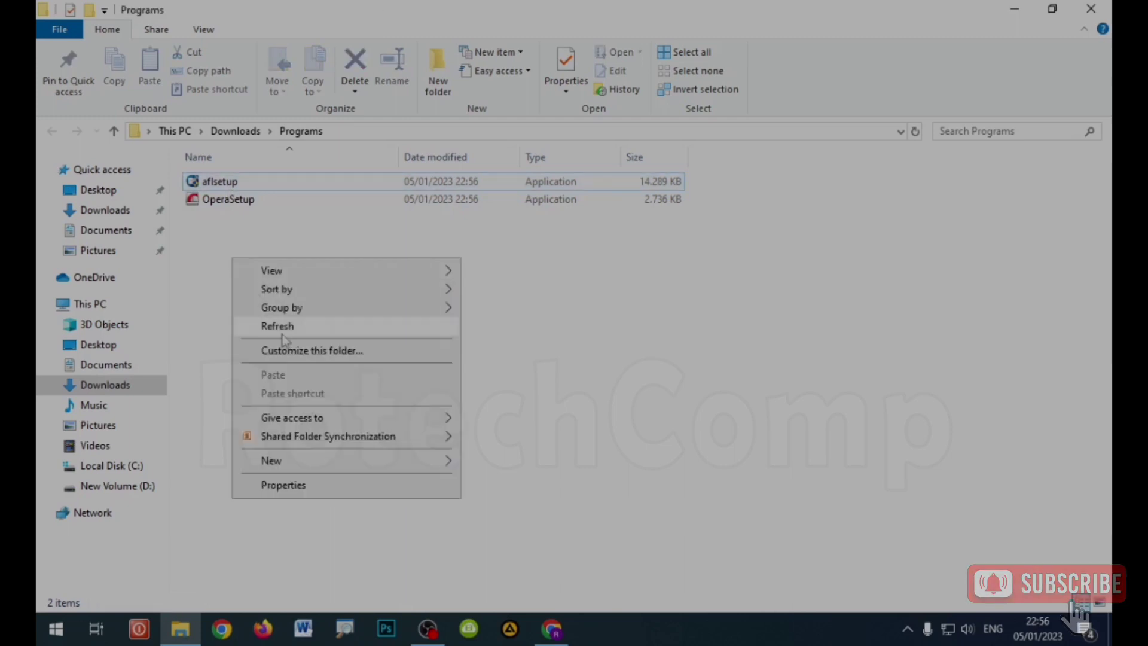
pyautogui.click(278, 324)
pyautogui.doubleClick(235, 185)
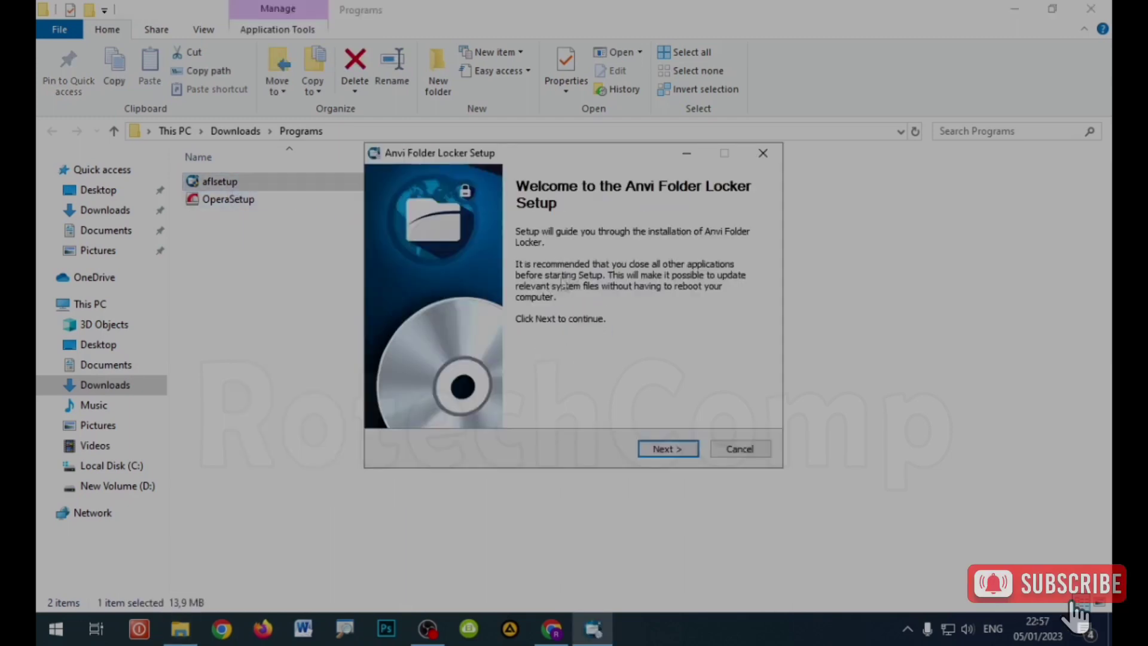
# Step: Minimize File Explorer and Chrome, position the Setup window, and continue past the welcome page
pyautogui.moveTo(566, 159); pyautogui.dragTo(526, 108)
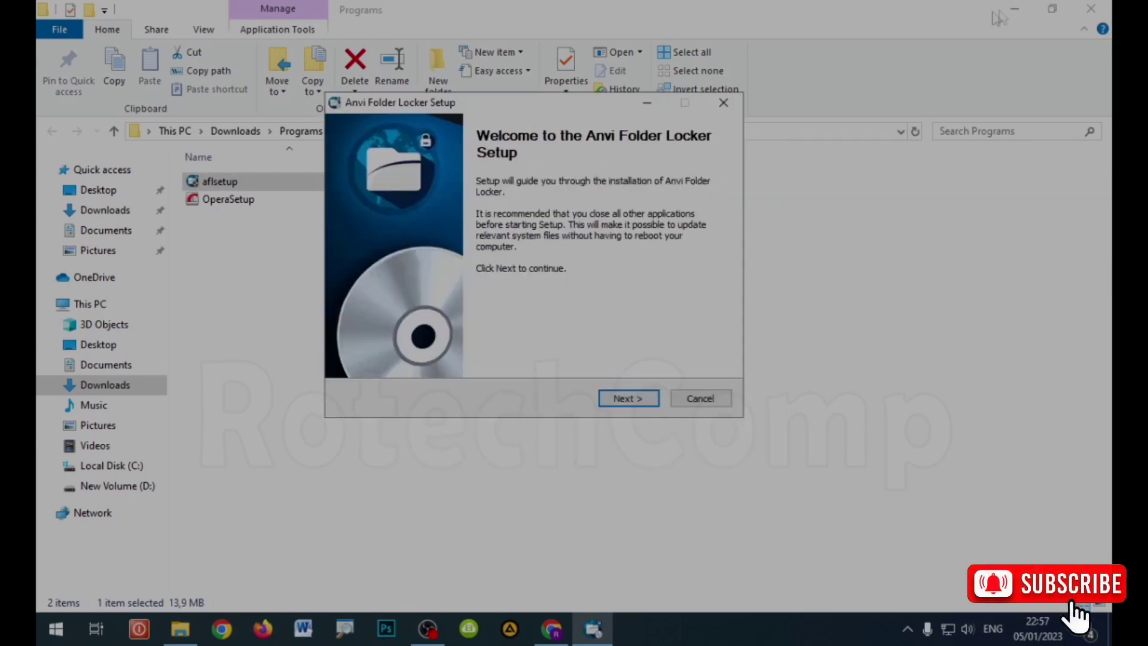
pyautogui.click(1015, 8)
pyautogui.click(1025, 16)
pyautogui.click(1024, 16)
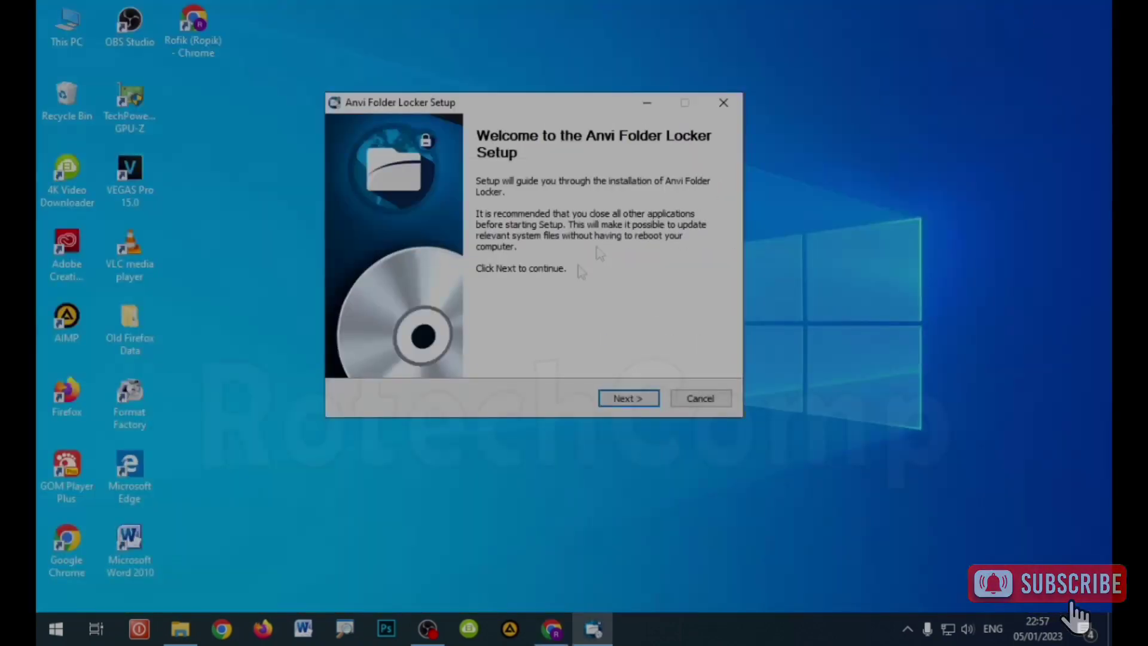
pyautogui.moveTo(537, 107); pyautogui.dragTo(569, 128)
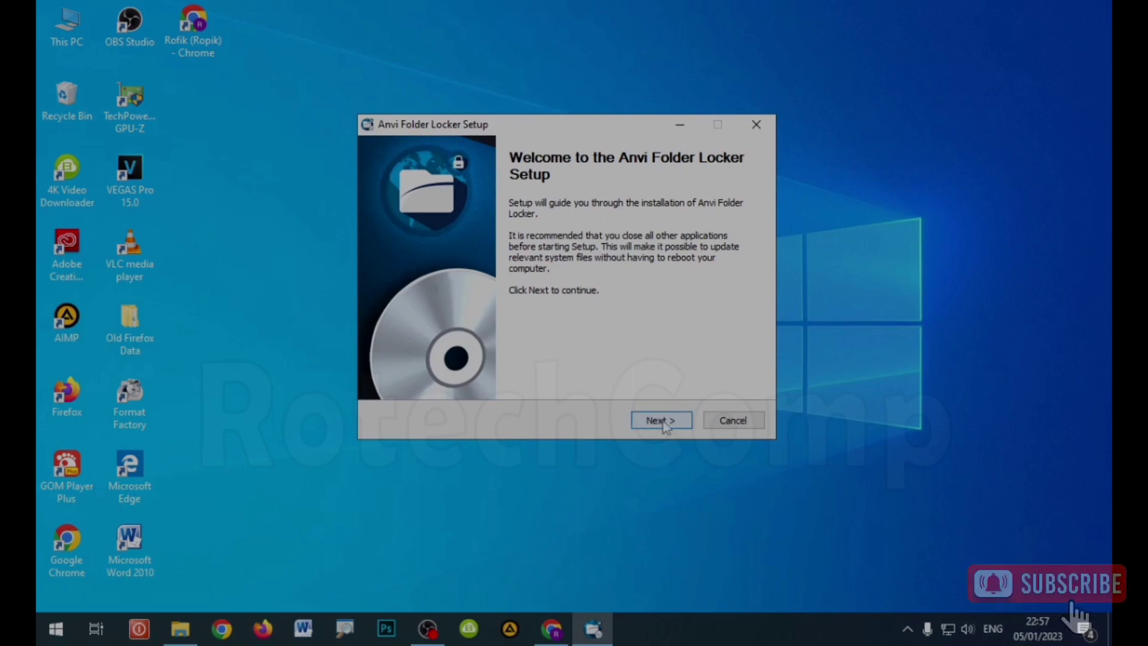
pyautogui.click(664, 421)
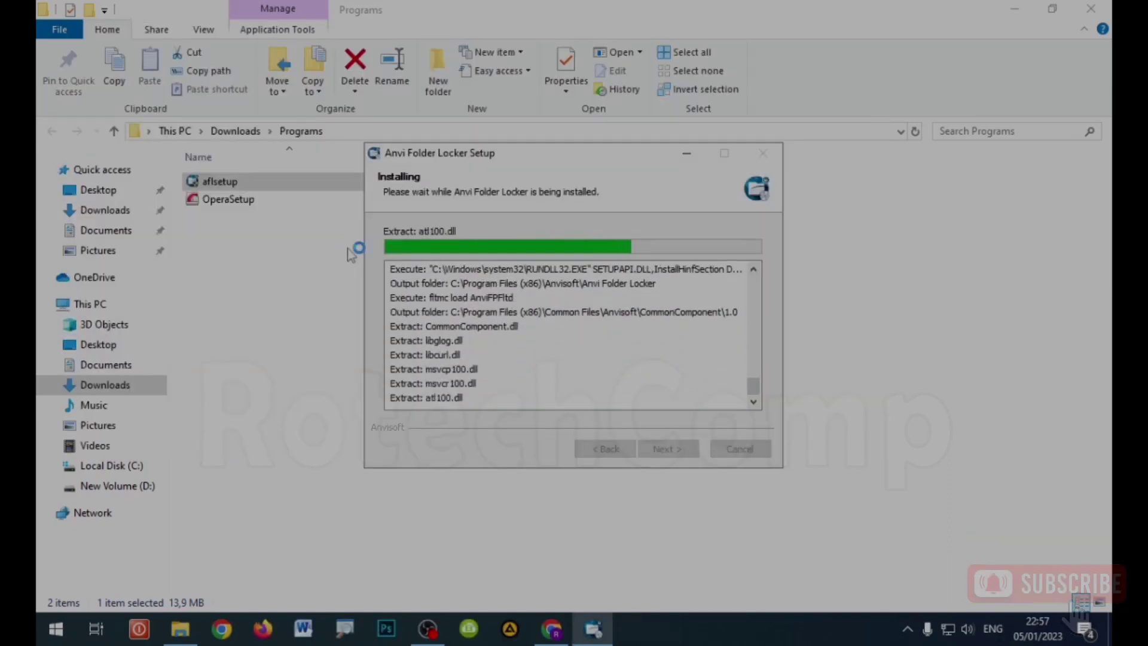
# Step: Allow Explorer to relaunch during installation and finish Setup with Changelog checked
pyautogui.click(1014, 10)
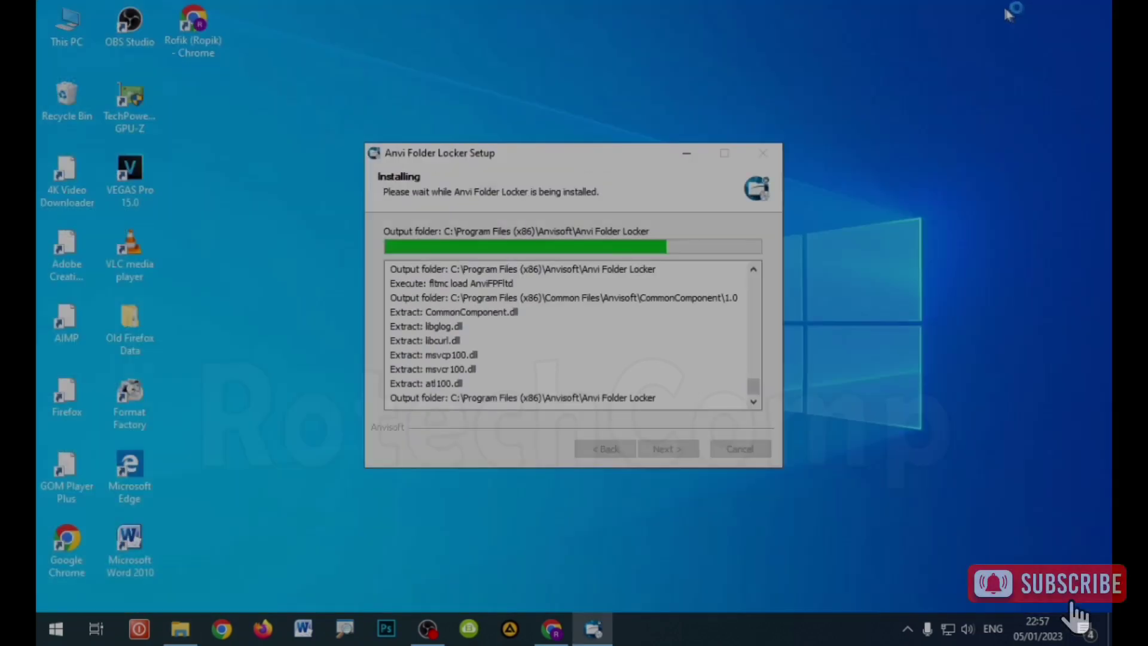
pyautogui.rightClick(453, 47)
pyautogui.click(479, 94)
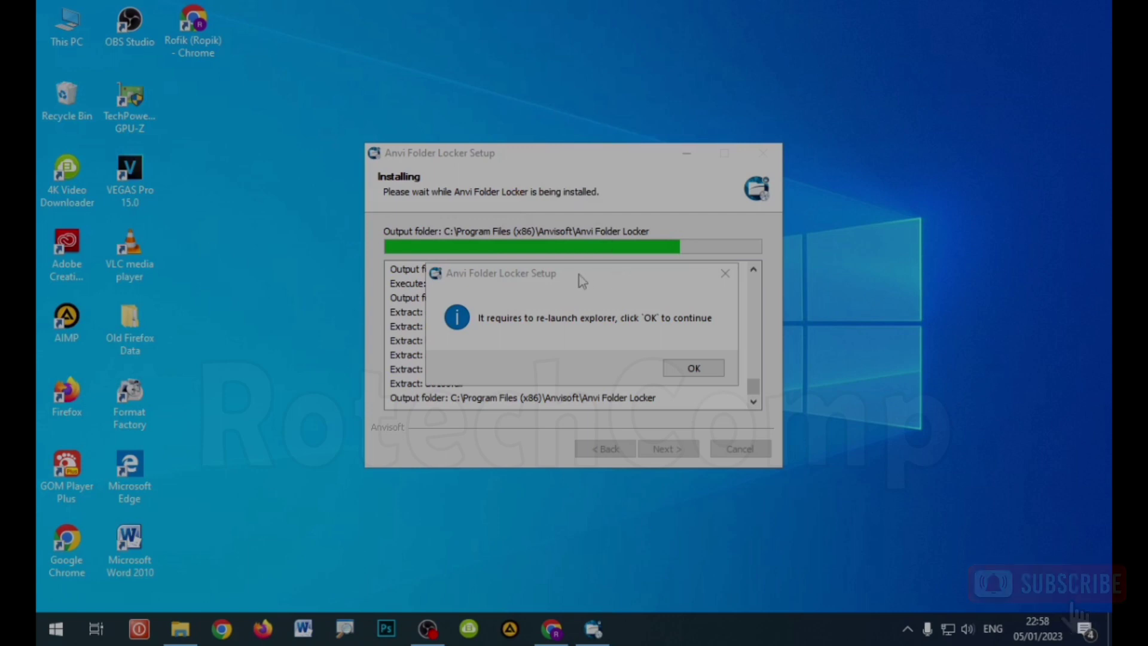
pyautogui.moveTo(583, 281); pyautogui.dragTo(574, 229)
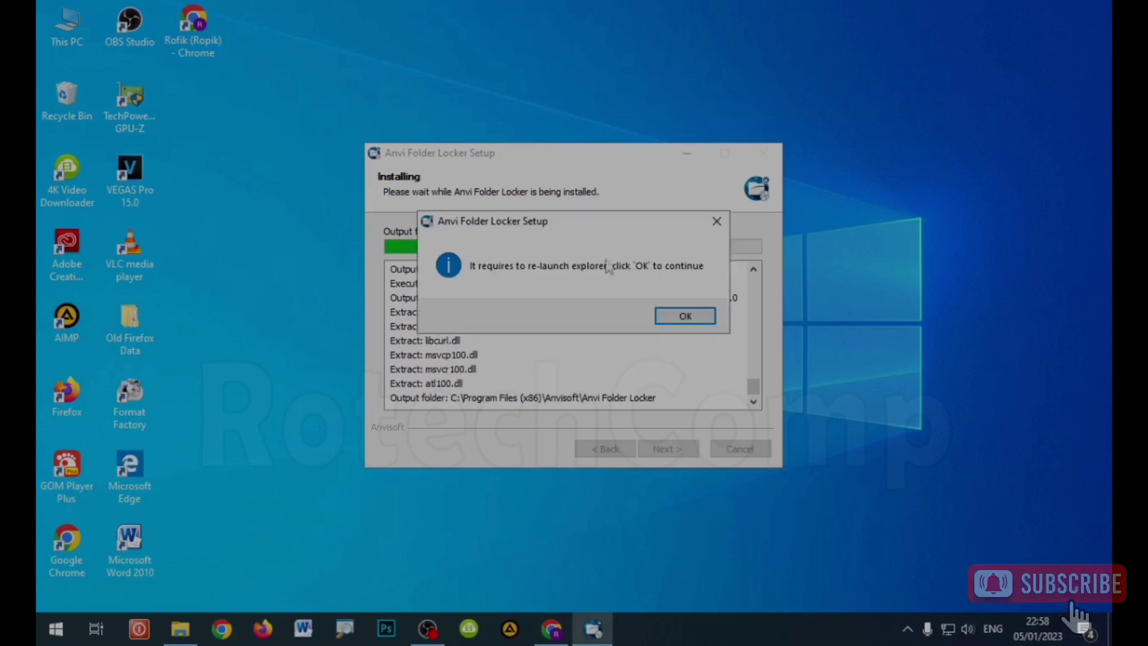
pyautogui.click(687, 316)
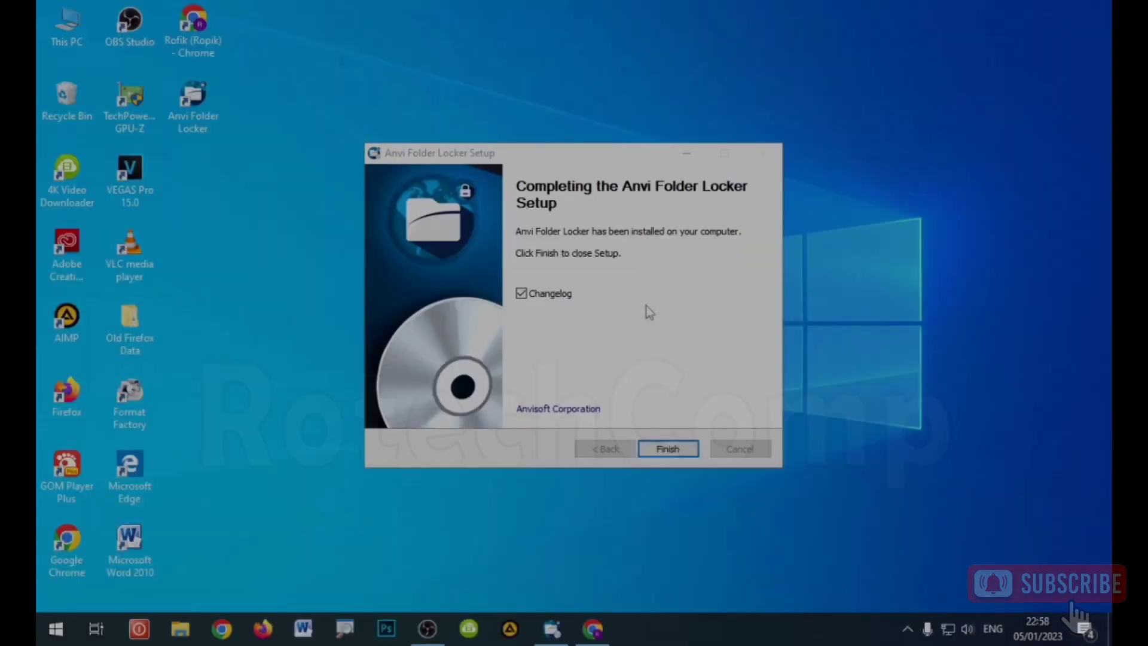
pyautogui.click(668, 450)
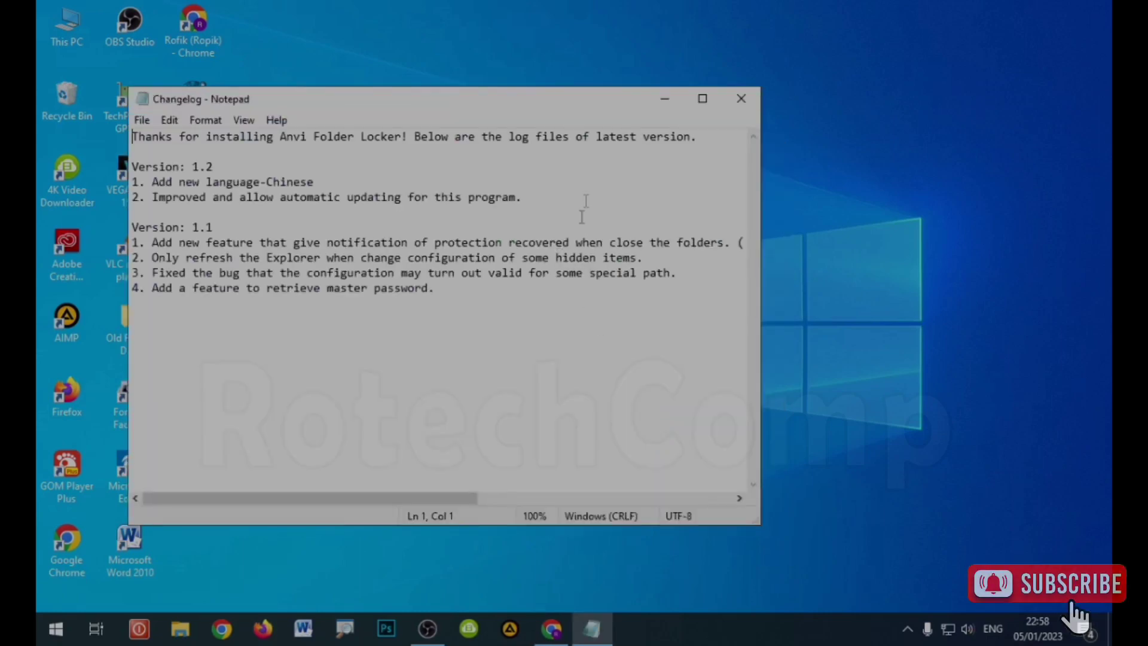
# Step: Close the Notepad changelog, refresh the desktop, and open the Anvi Folder Locker shortcut
pyautogui.click(741, 98)
pyautogui.rightClick(452, 126)
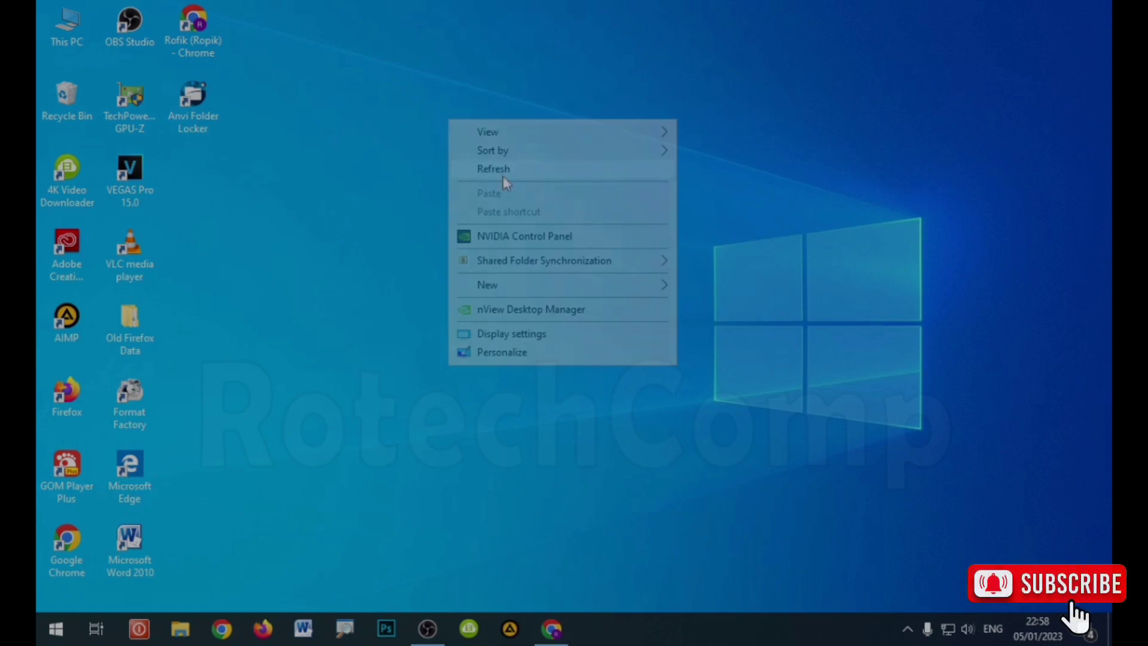
pyautogui.click(503, 173)
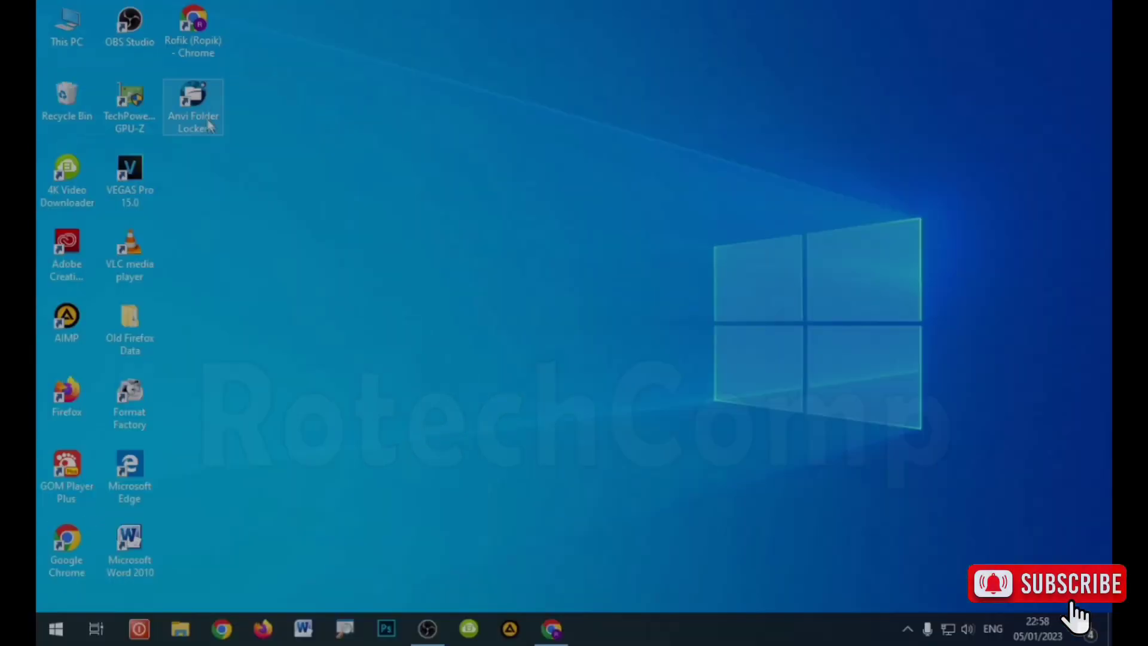
pyautogui.click(210, 125)
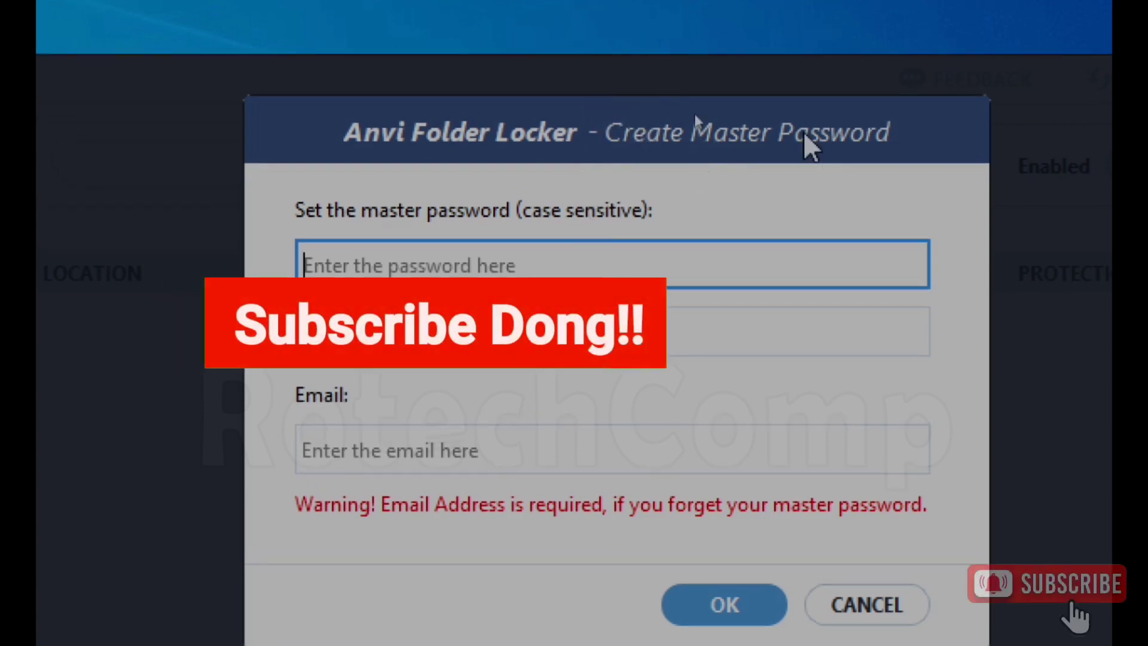
# Step: Enter a five-character password and confirmation, paste the recovery e-mail, and submit
pyautogui.write('*****')
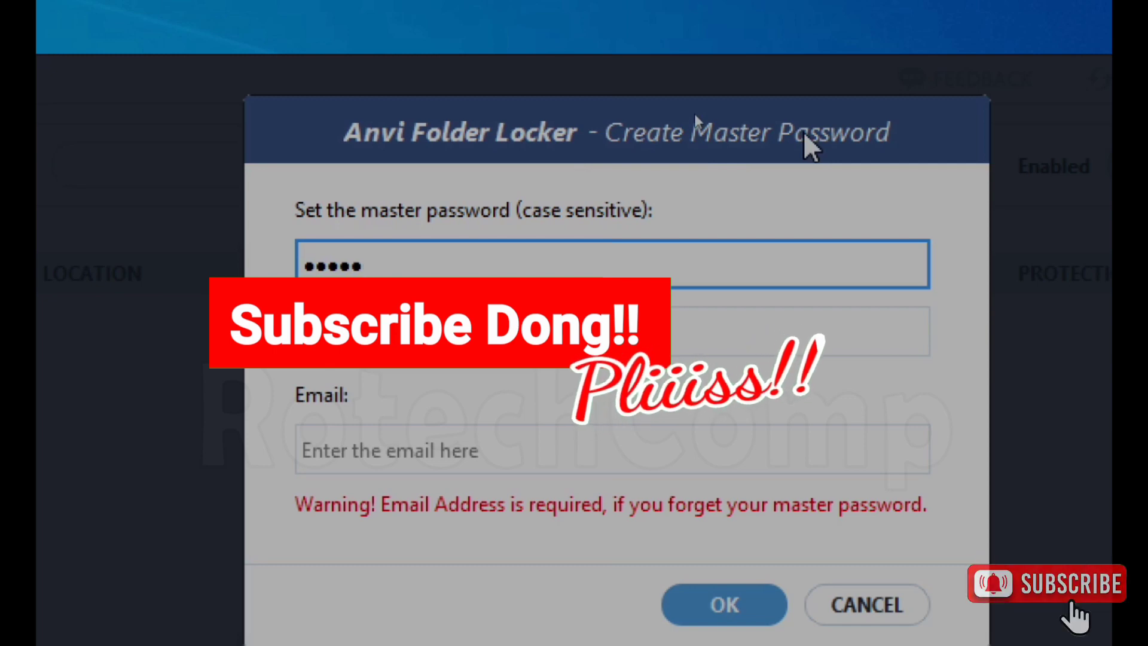
pyautogui.click(509, 336)
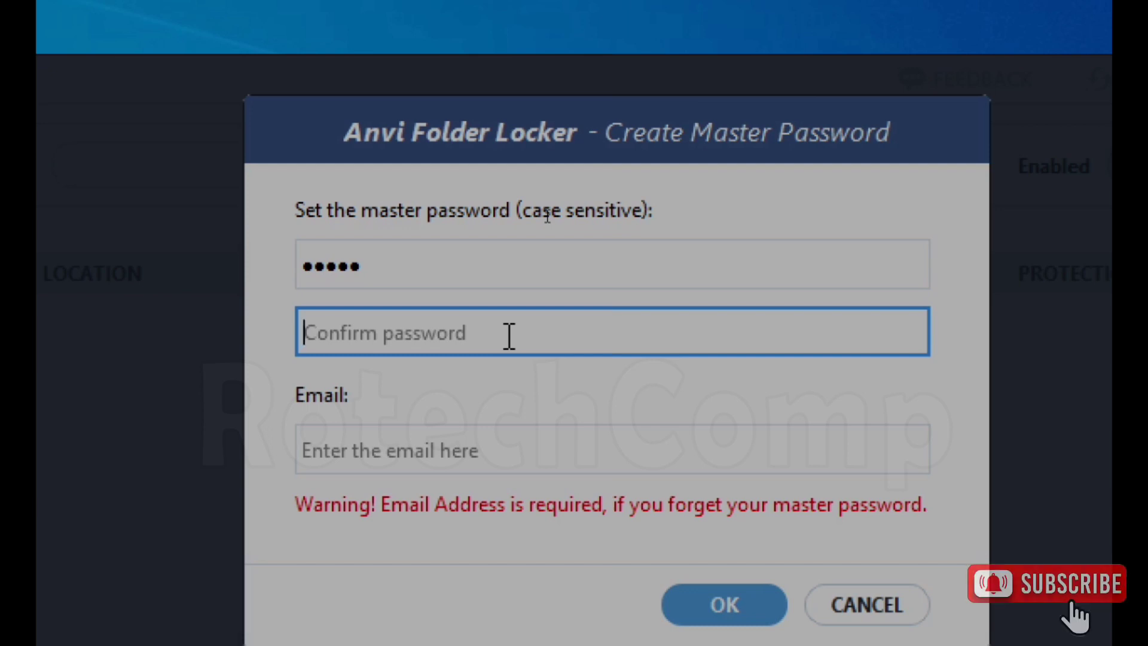
pyautogui.write('*****')
pyautogui.click(512, 453)
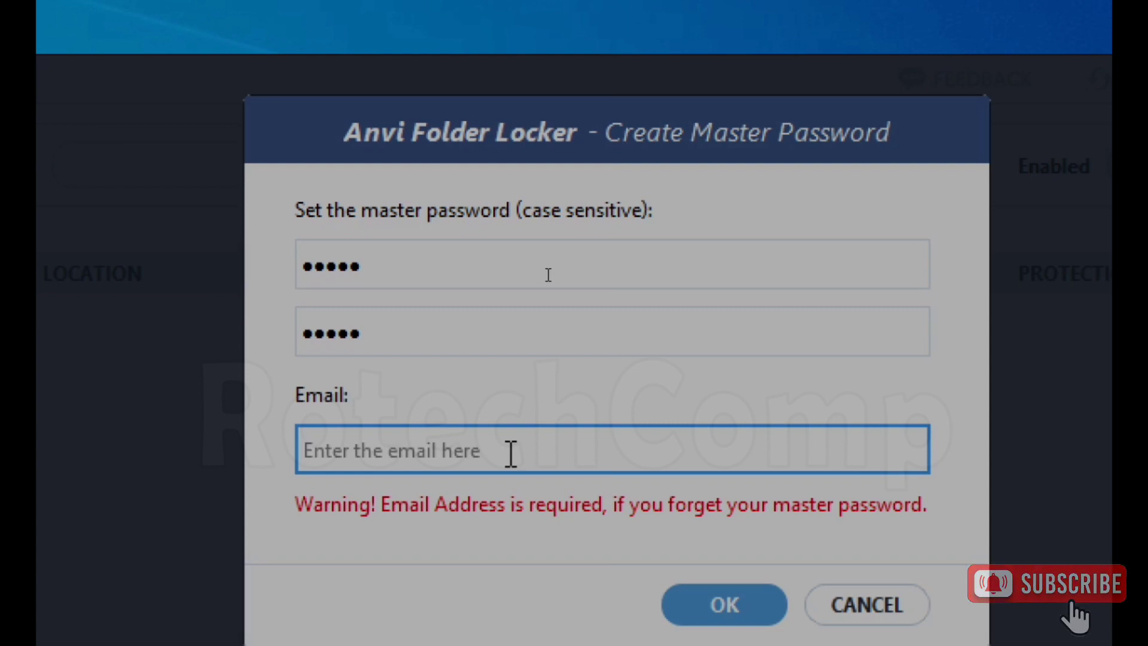
pyautogui.hotkey('ctrl', 'v')
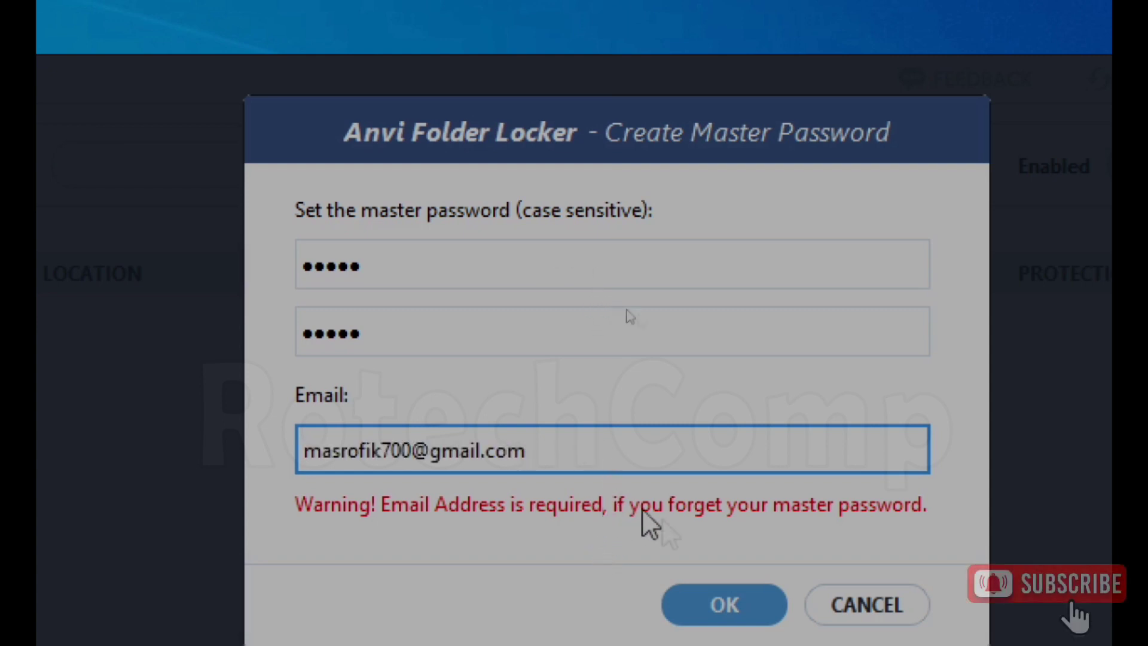
pyautogui.click(726, 550)
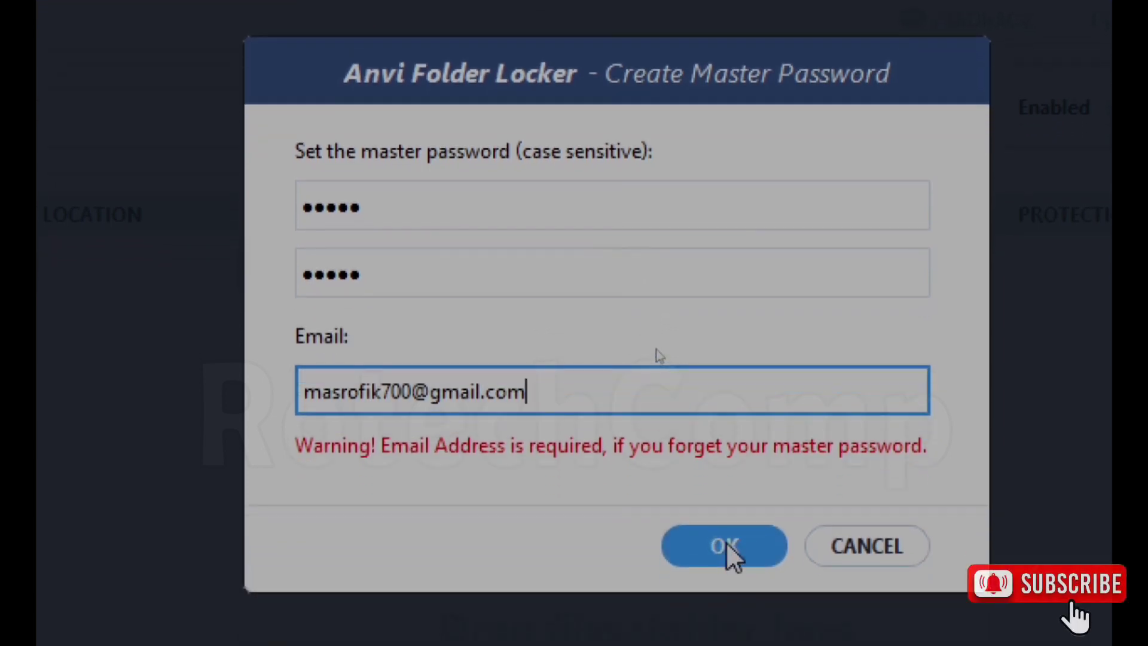
# Step: Dismiss the too-short error, extend both password fields to six characters, and confirm
pyautogui.moveTo(796, 207); pyautogui.dragTo(694, 177)
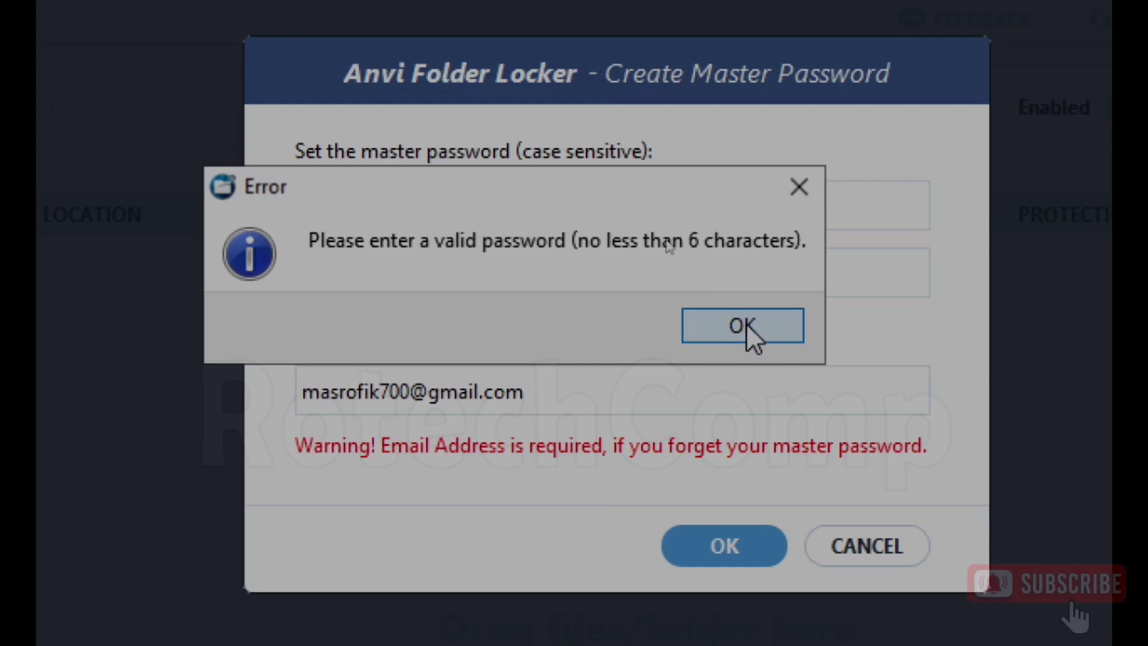
pyautogui.click(745, 323)
pyautogui.click(619, 278)
pyautogui.click(579, 203)
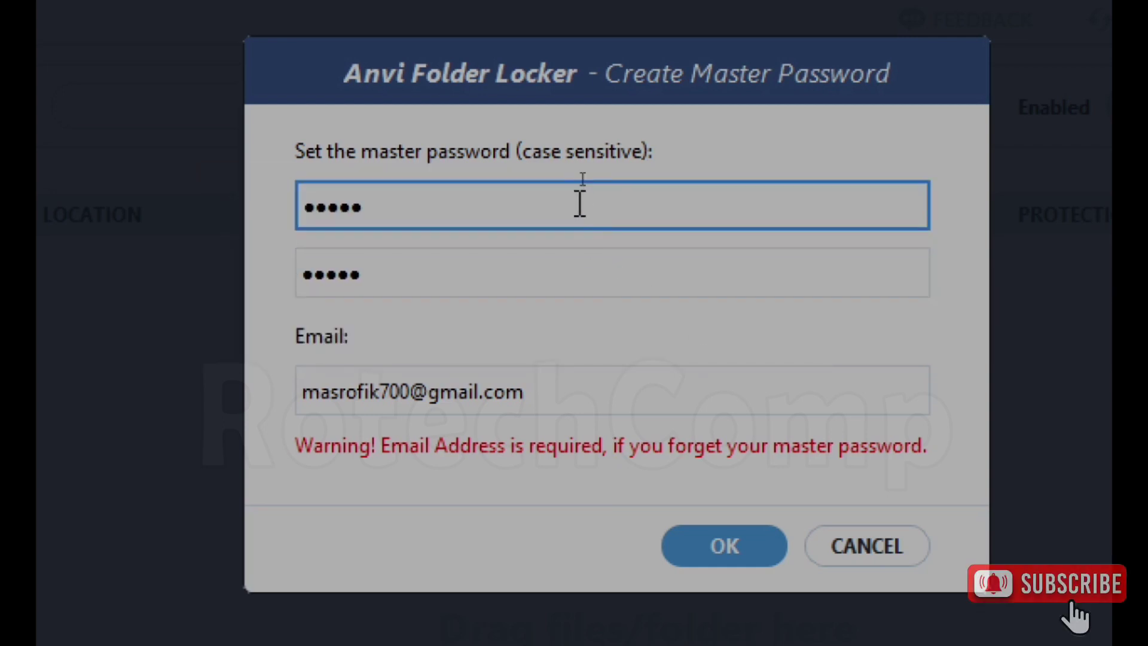
pyautogui.moveTo(366, 206); pyautogui.dragTo(274, 205)
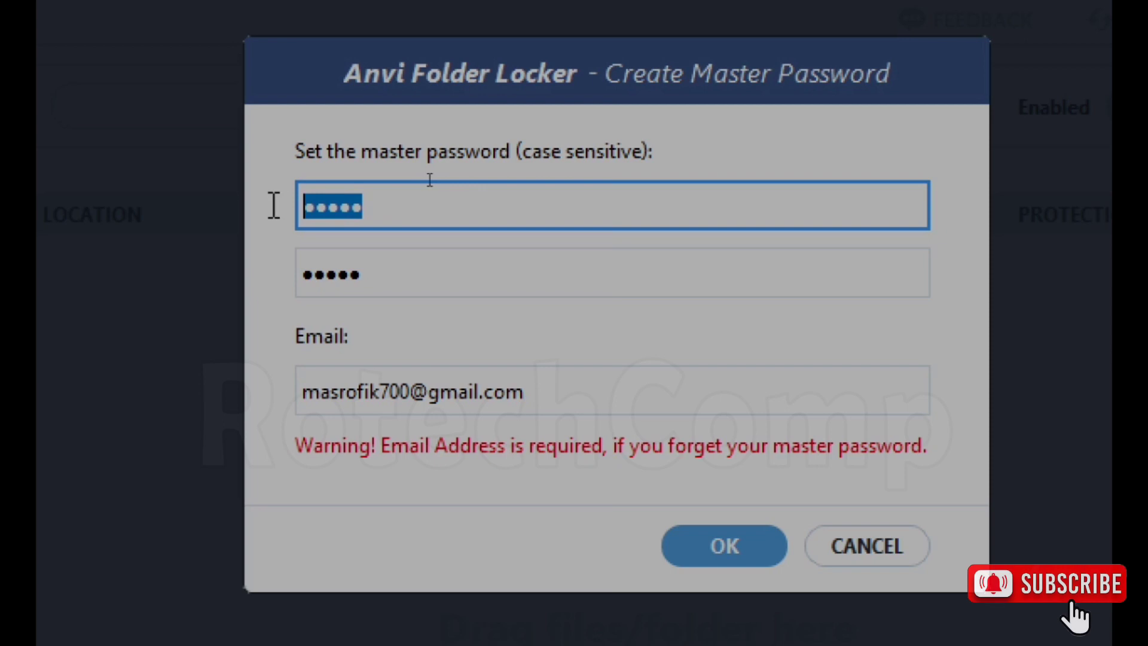
pyautogui.click(399, 208)
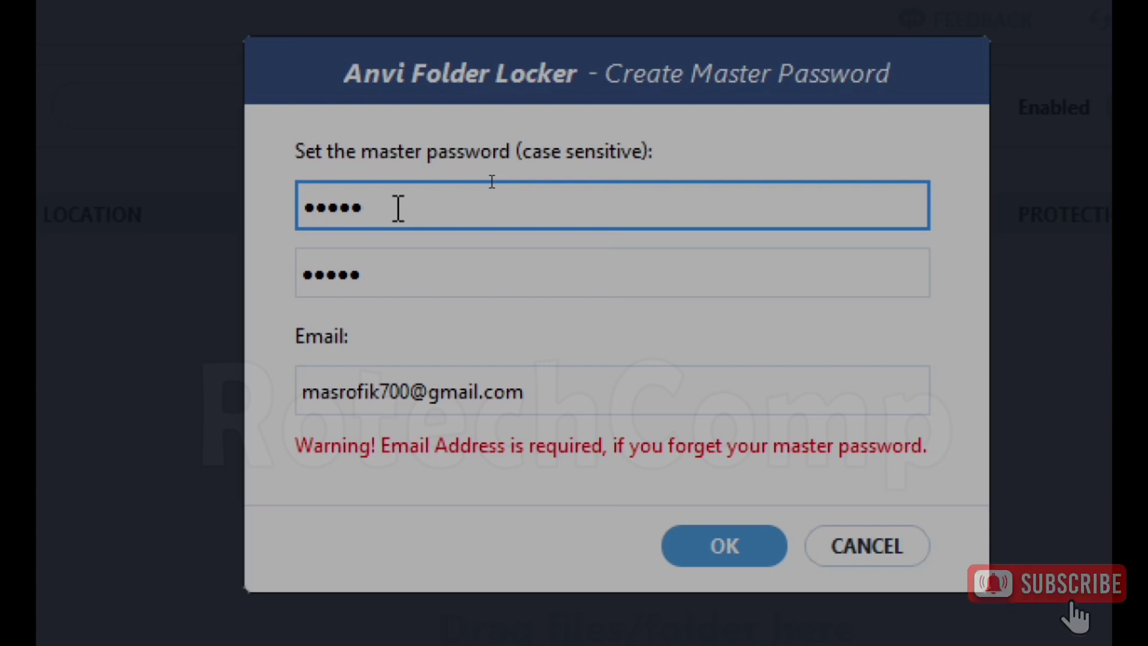
pyautogui.write('*')
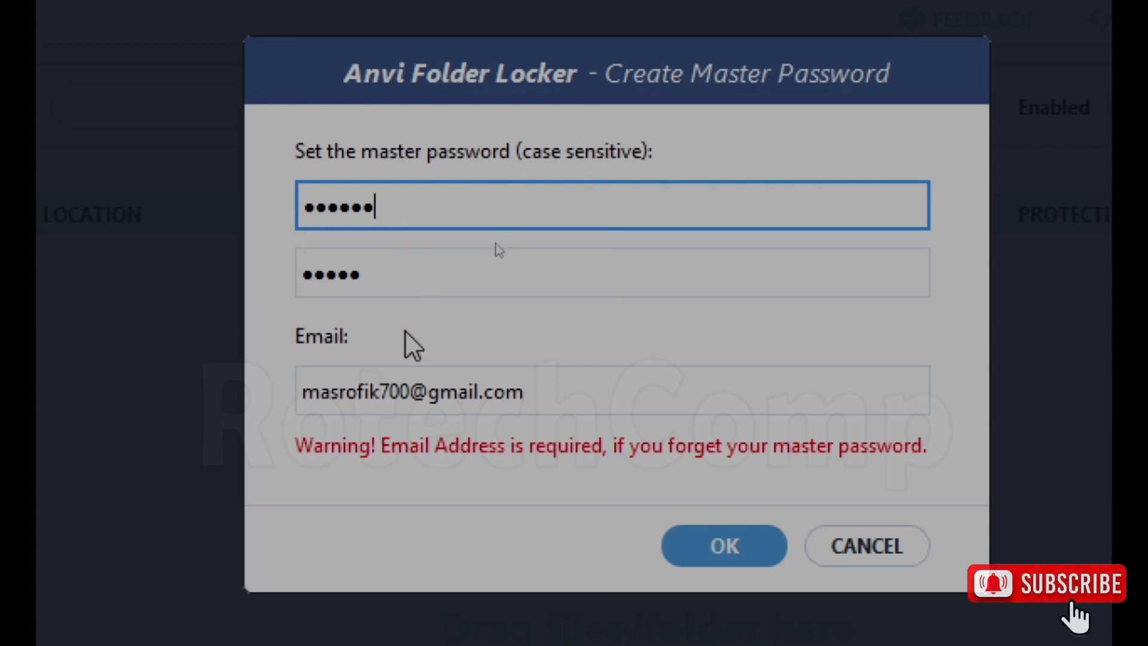
pyautogui.click(392, 274)
pyautogui.write('*')
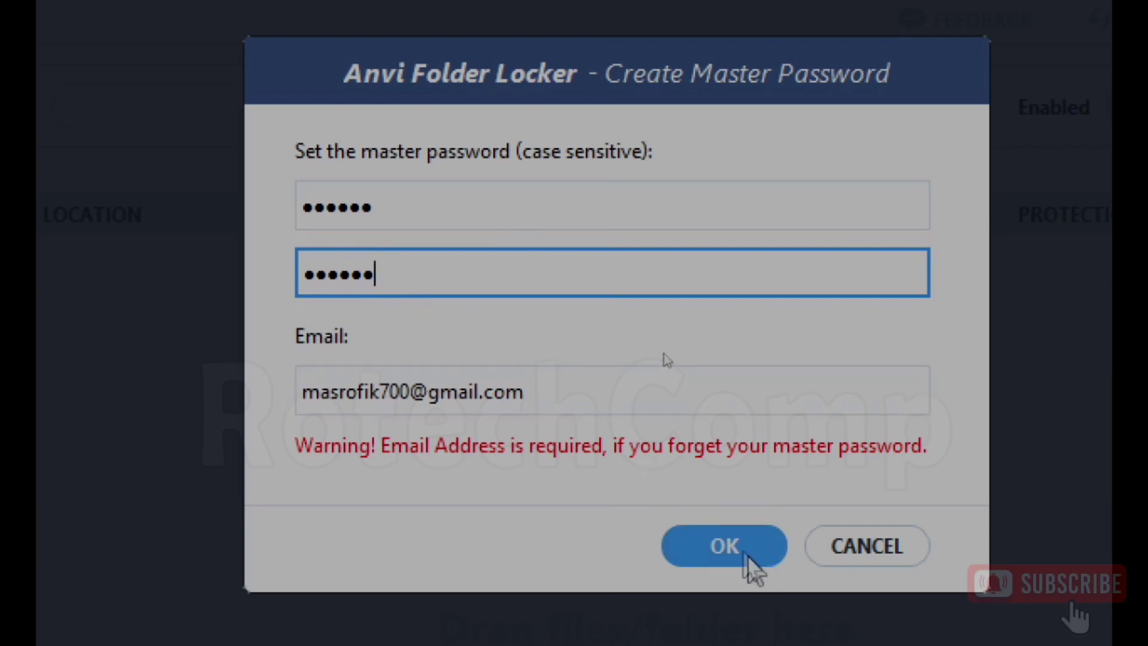
pyautogui.click(736, 549)
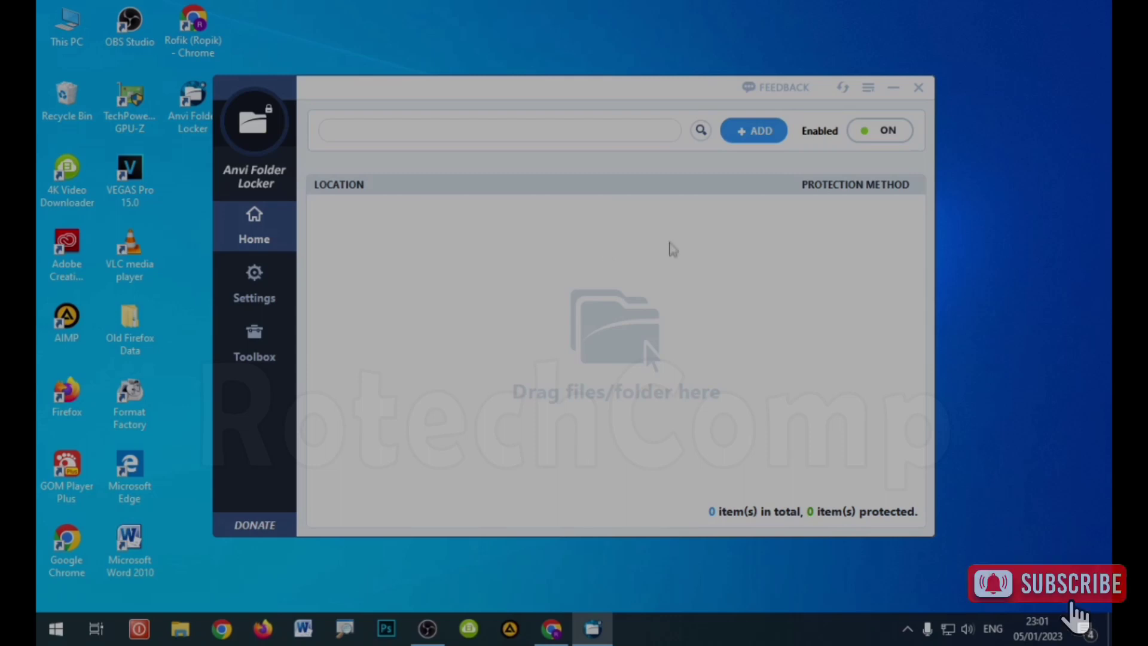
# Step: Refresh the desktop, reposition the Anvi Folder Locker window, and choose + ADD
pyautogui.rightClick(559, 62)
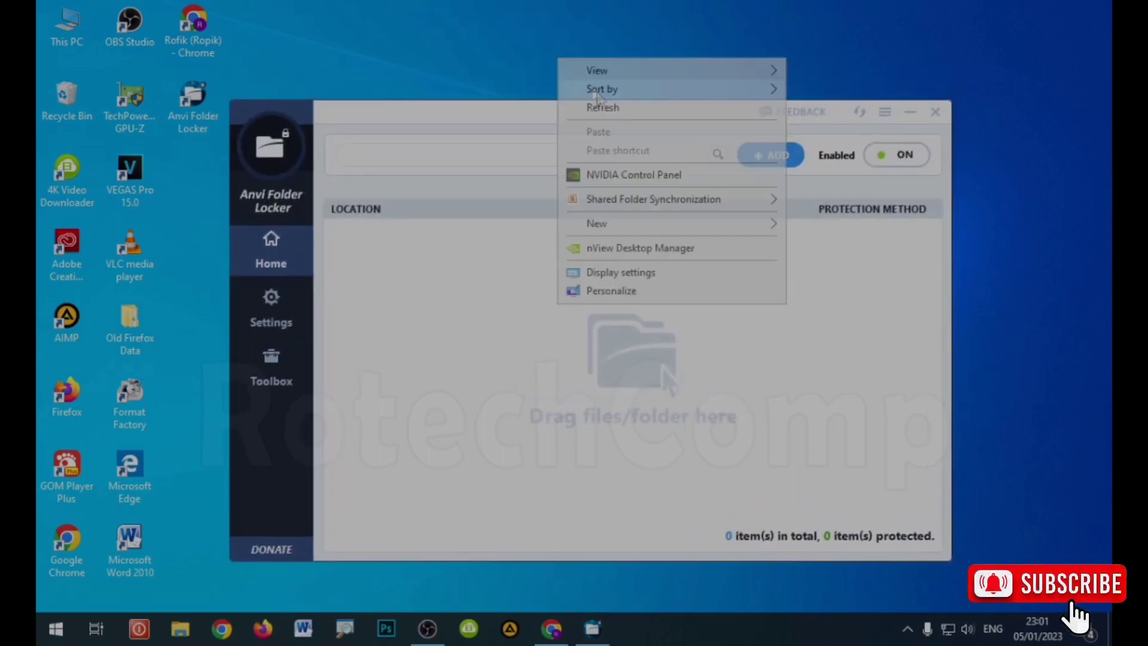
pyautogui.click(601, 109)
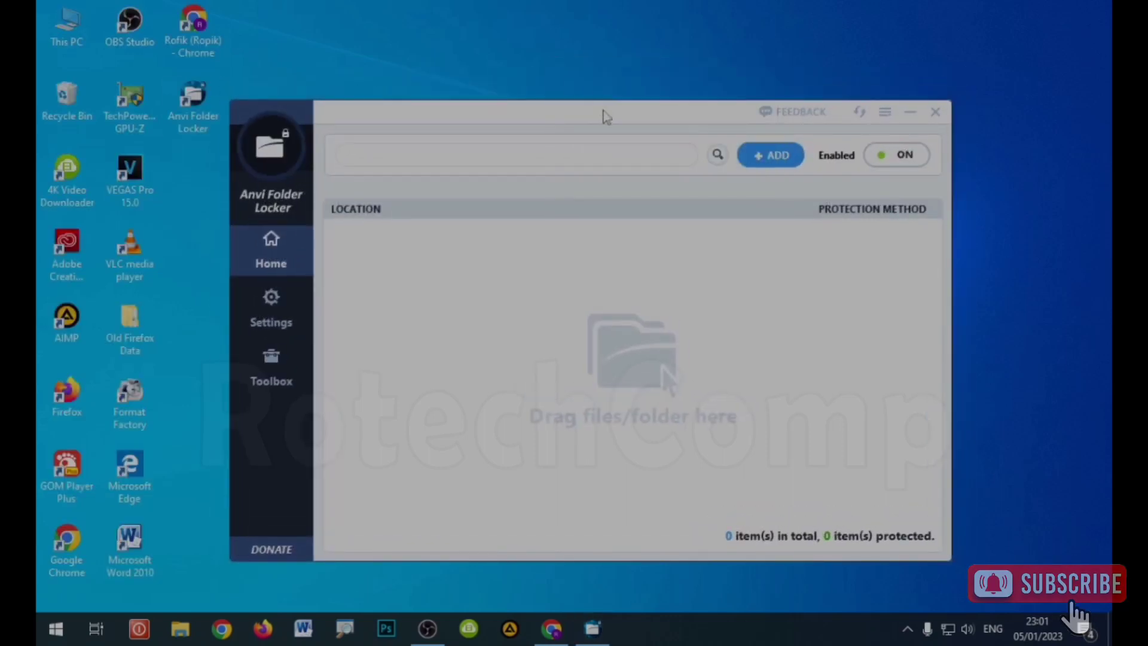
pyautogui.rightClick(534, 45)
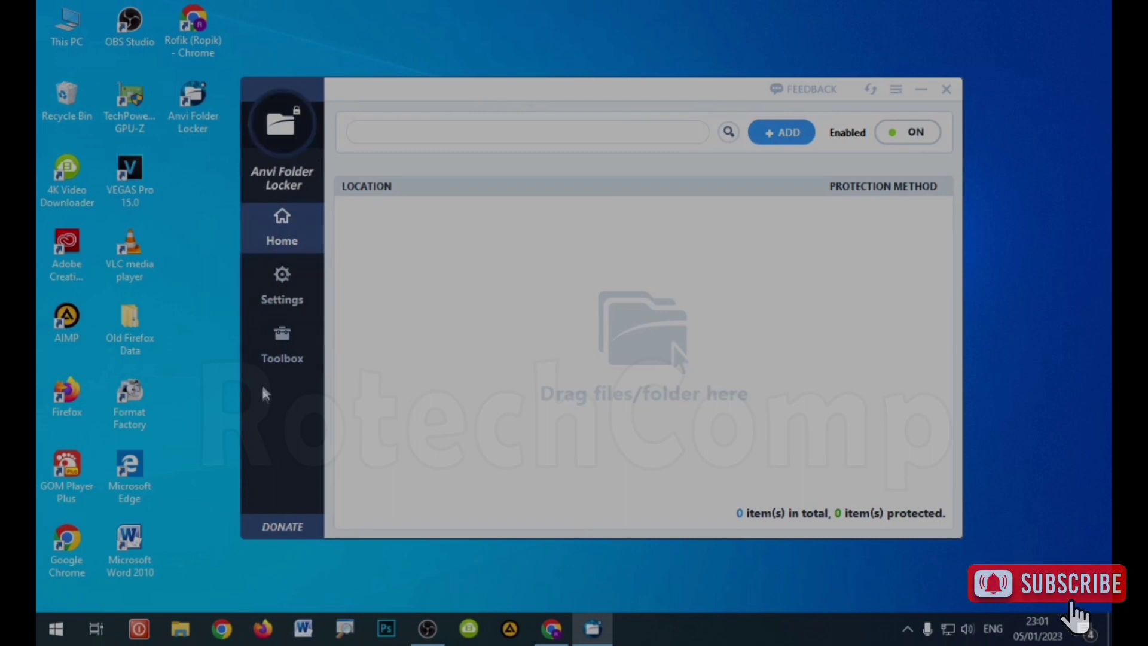
pyautogui.moveTo(631, 96); pyautogui.dragTo(596, 130)
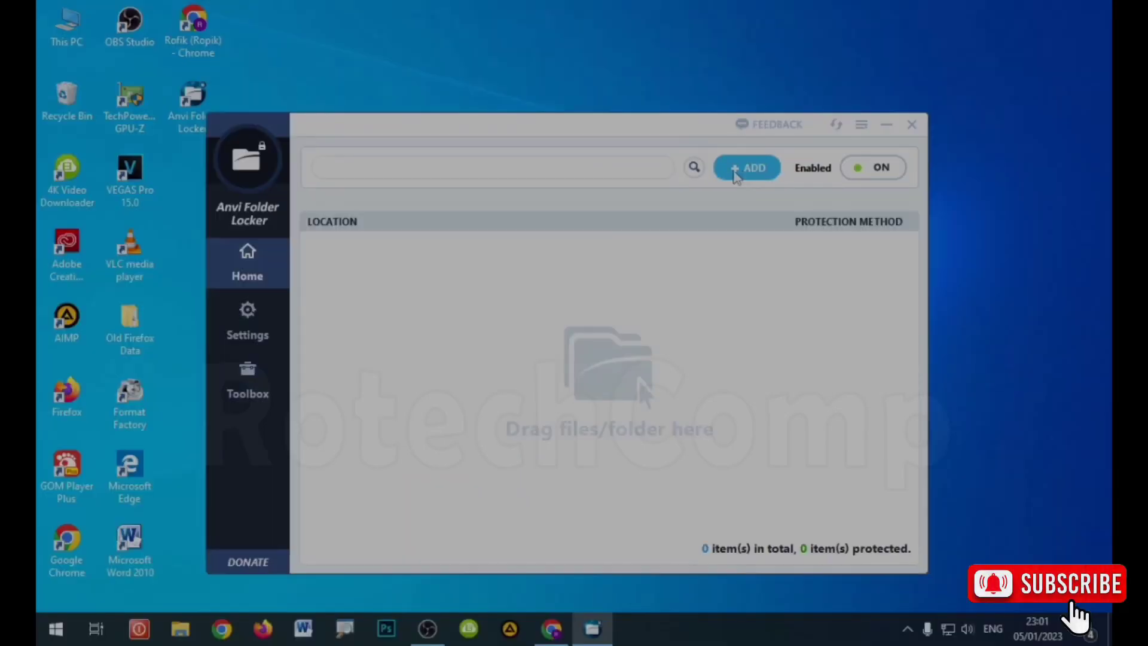
pyautogui.click(743, 171)
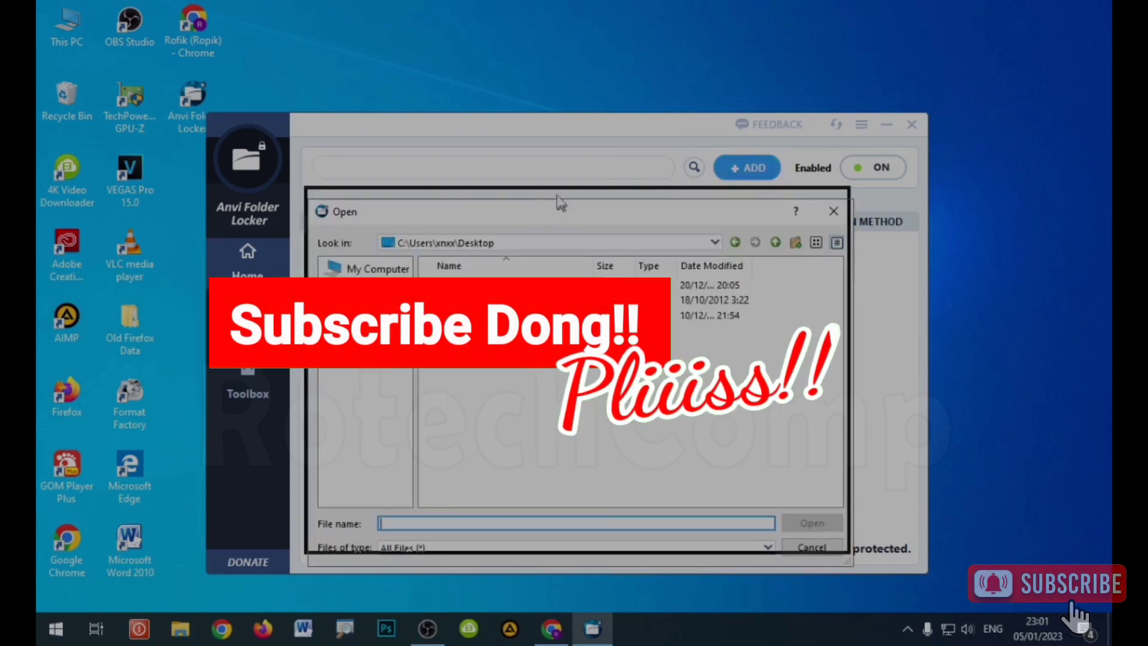
# Step: Browse My Computer to New Volume (D:) and add the camera folder for protection
pyautogui.moveTo(558, 207); pyautogui.dragTo(551, 98)
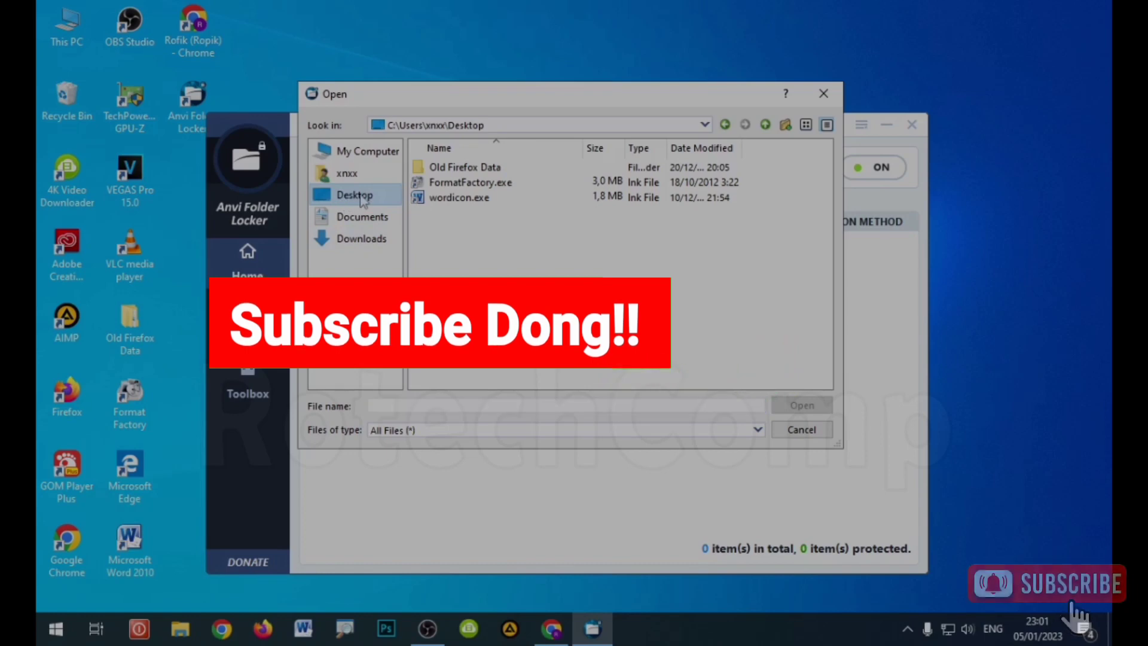
pyautogui.click(367, 154)
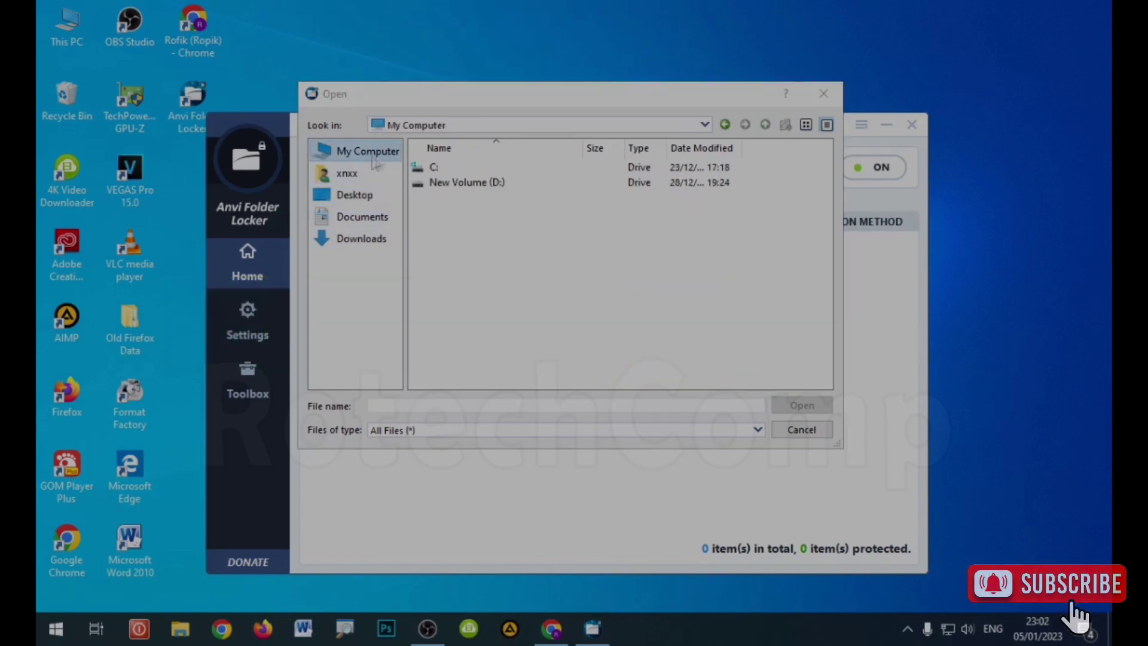
pyautogui.click(470, 187)
pyautogui.doubleClick(470, 189)
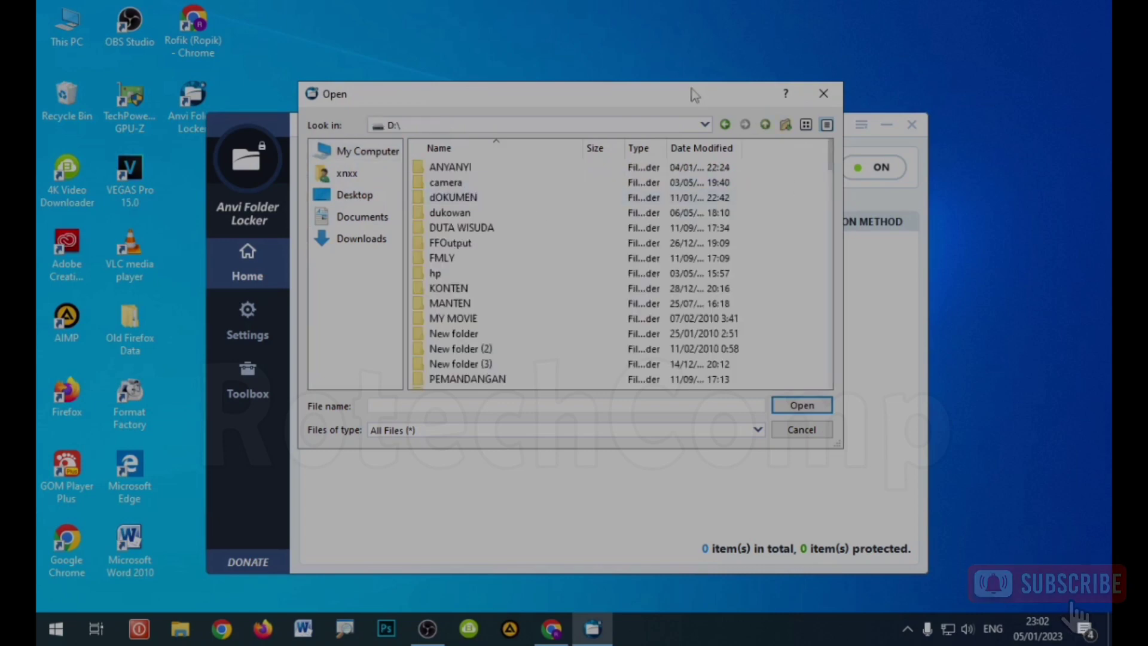
pyautogui.click(473, 183)
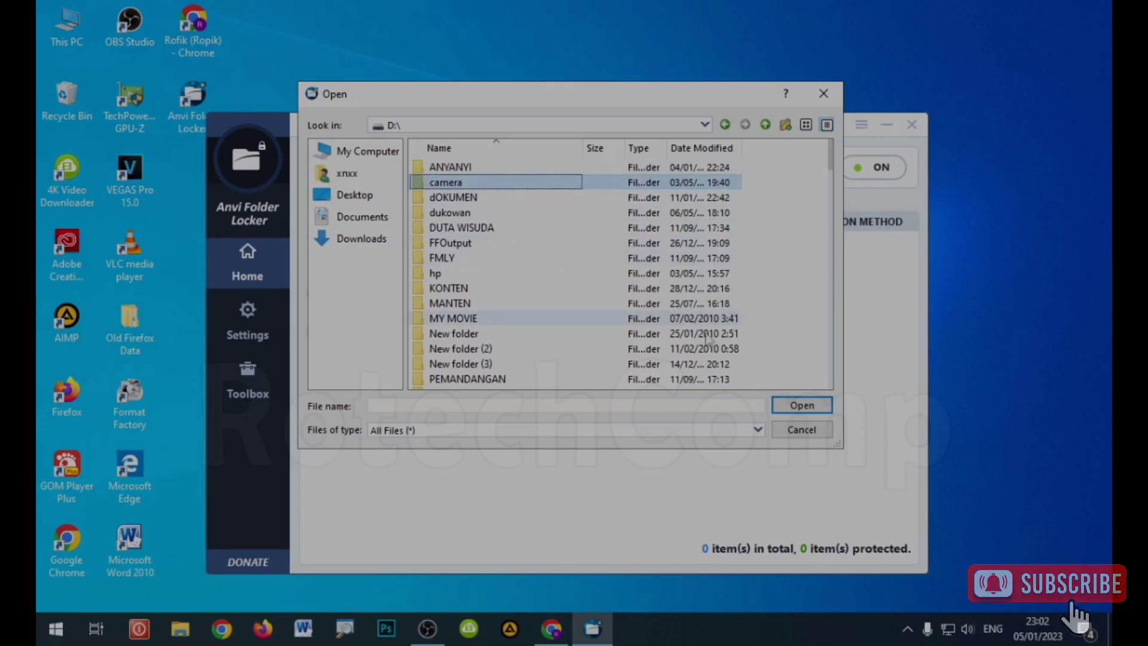
pyautogui.click(802, 406)
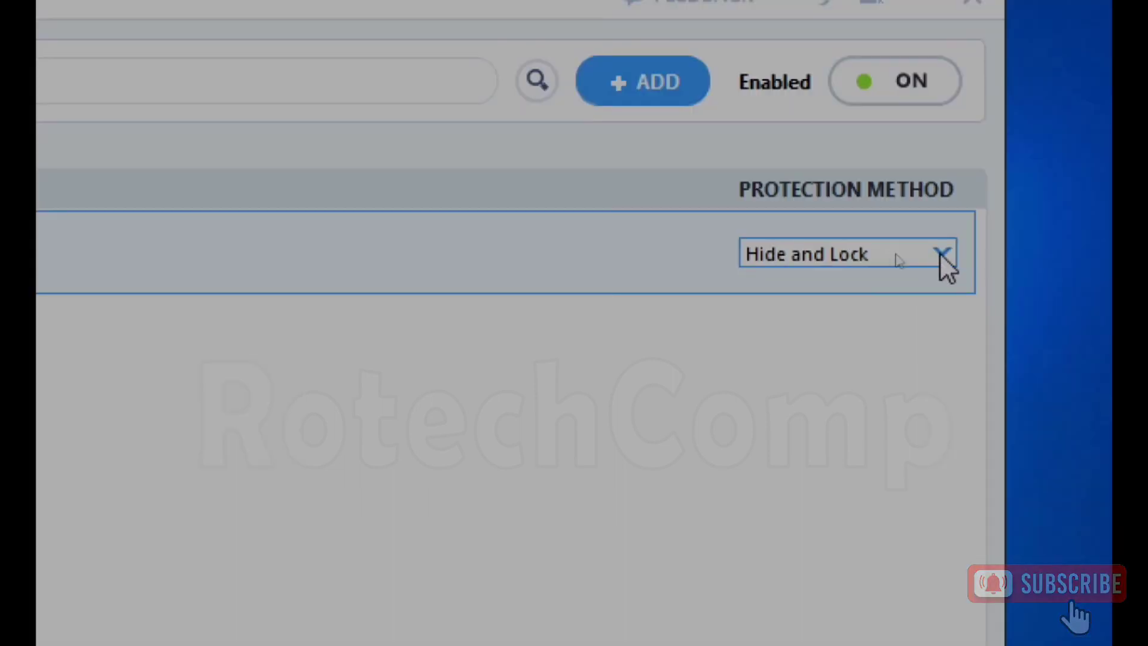
# Step: Switch D:\camera\'s protection method to Password from the Protection Method dropdown
pyautogui.click(896, 254)
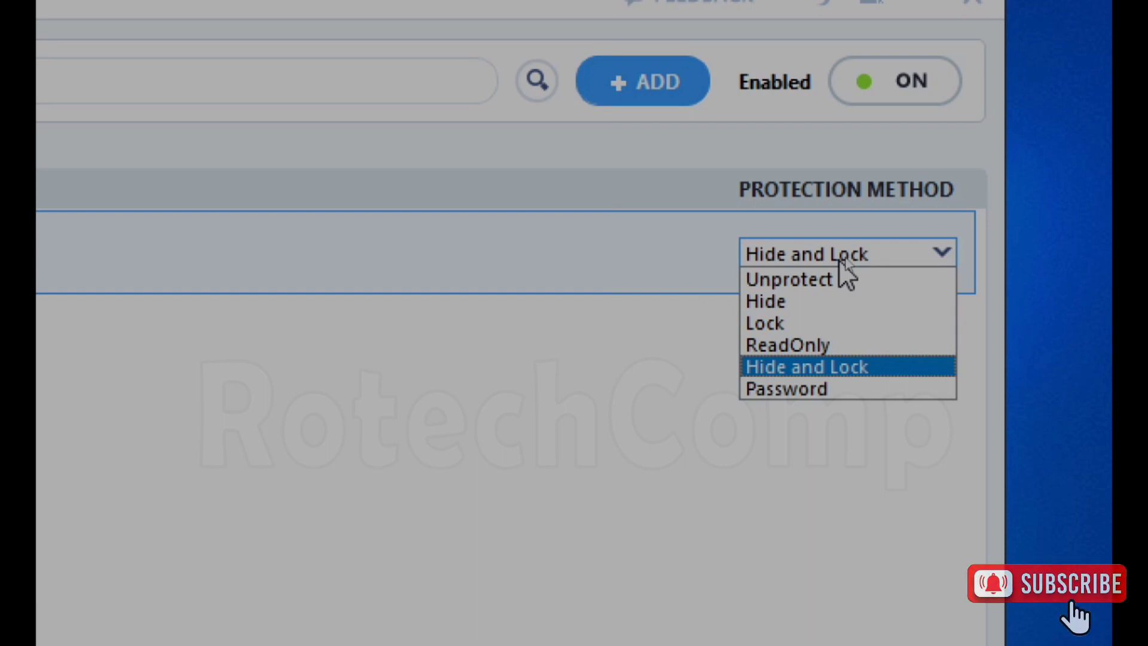
pyautogui.click(832, 392)
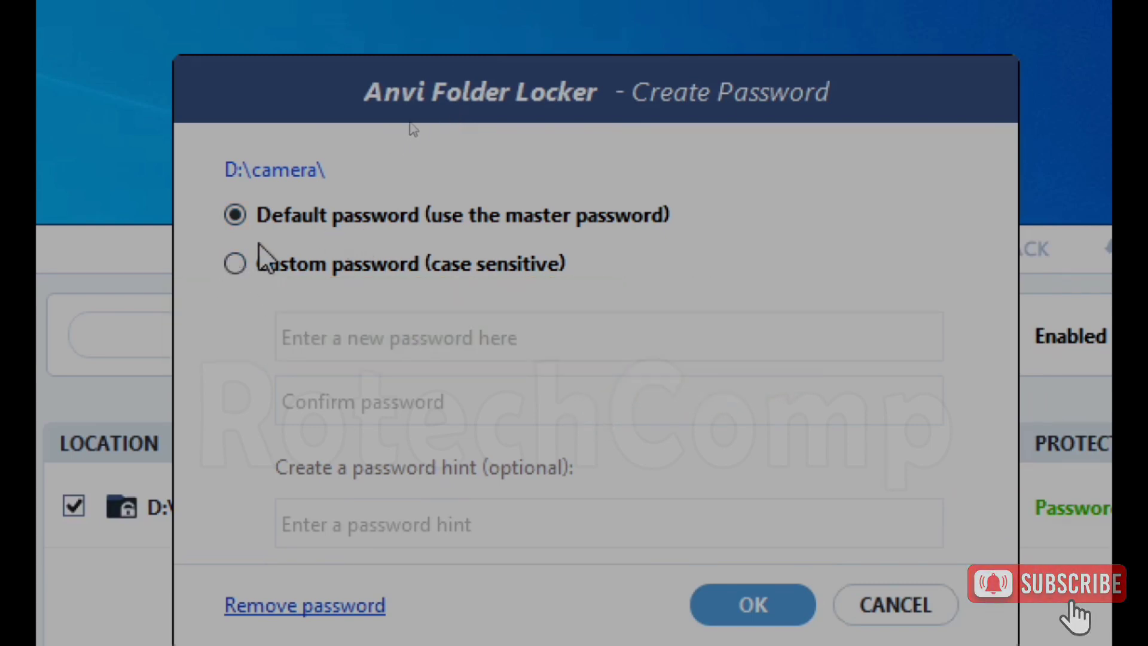
# Step: Try Custom password, then confirm D:\camera protection with the Default master password
pyautogui.click(316, 263)
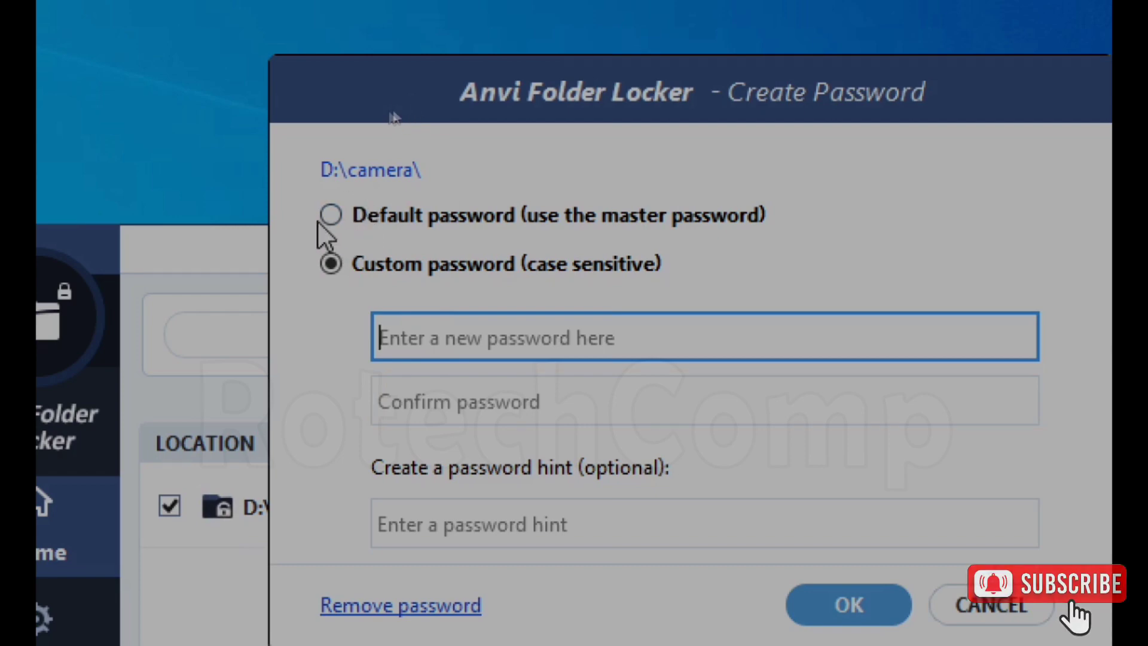
pyautogui.click(331, 215)
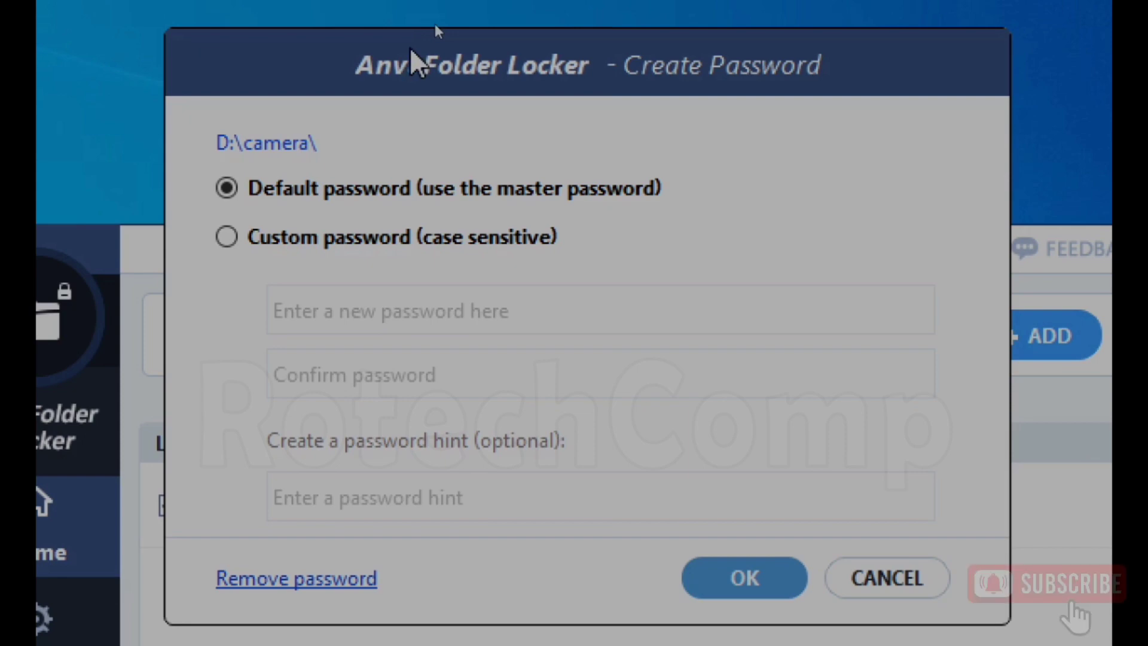
pyautogui.click(745, 567)
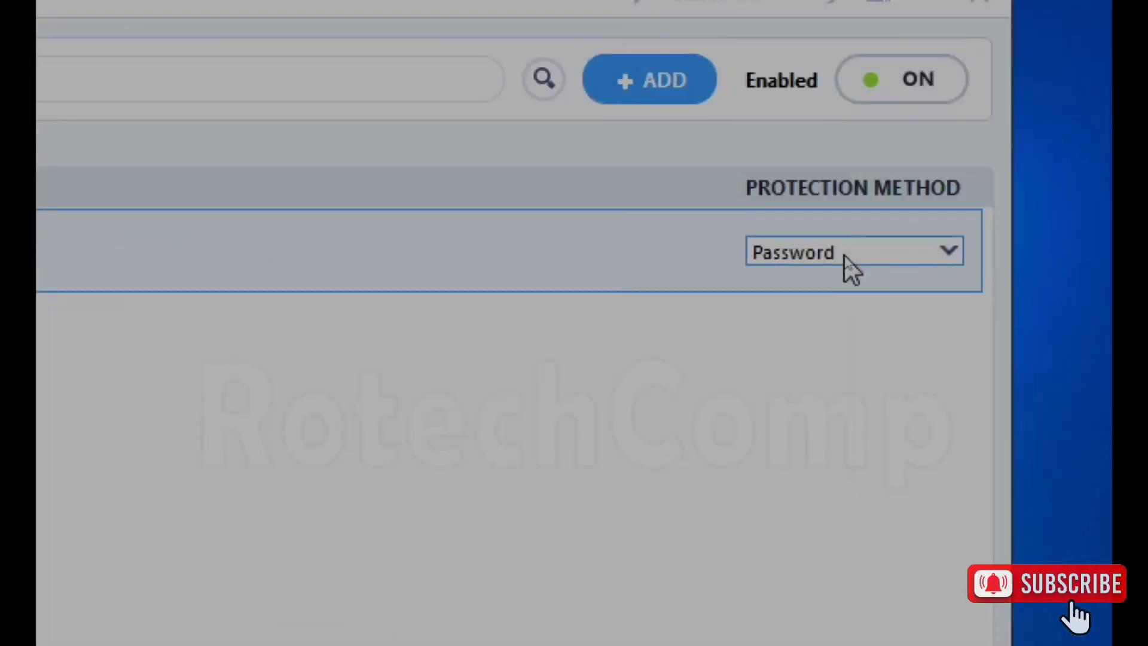
pyautogui.click(845, 256)
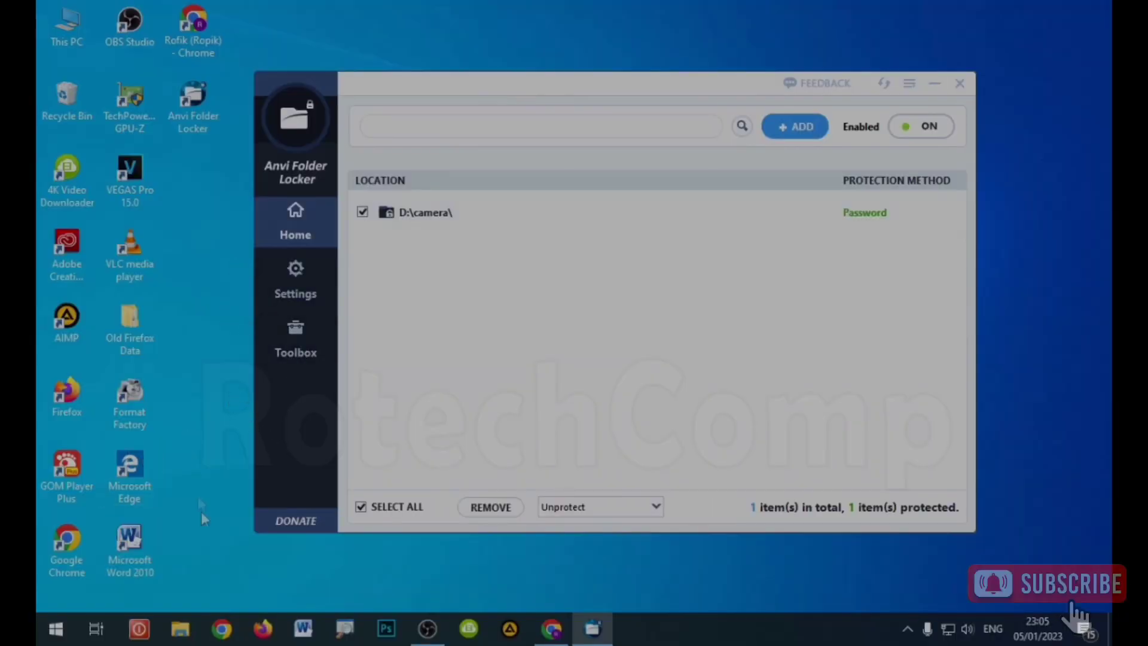
# Step: Open the protected camera folder on New Volume (D:) in File Explorer
pyautogui.click(186, 634)
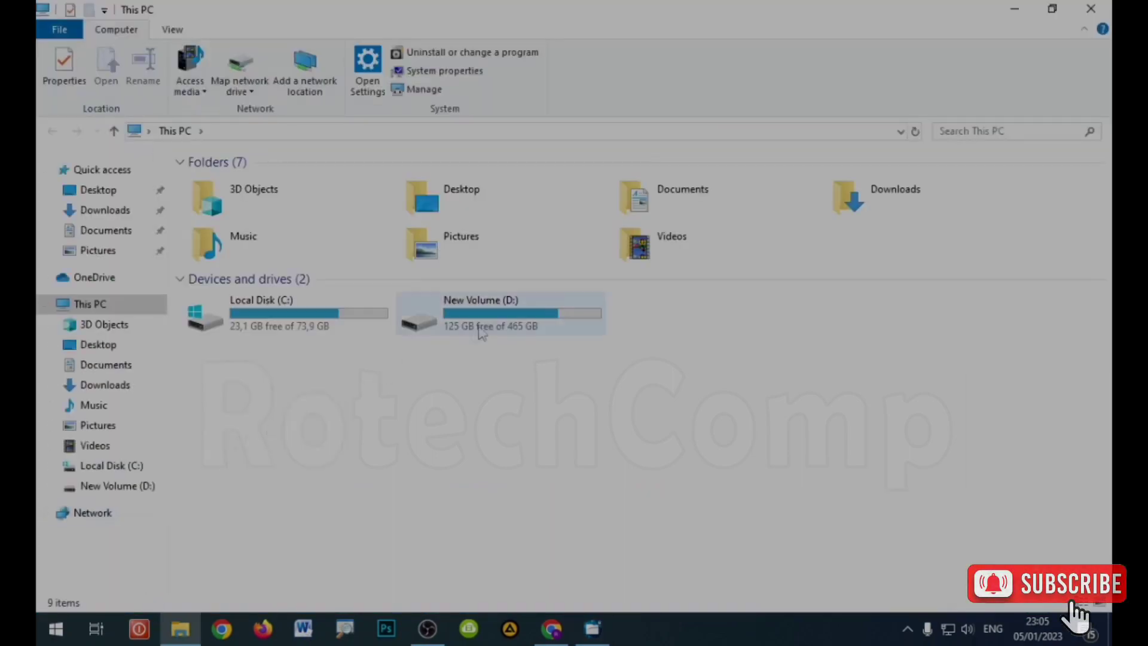
pyautogui.doubleClick(497, 323)
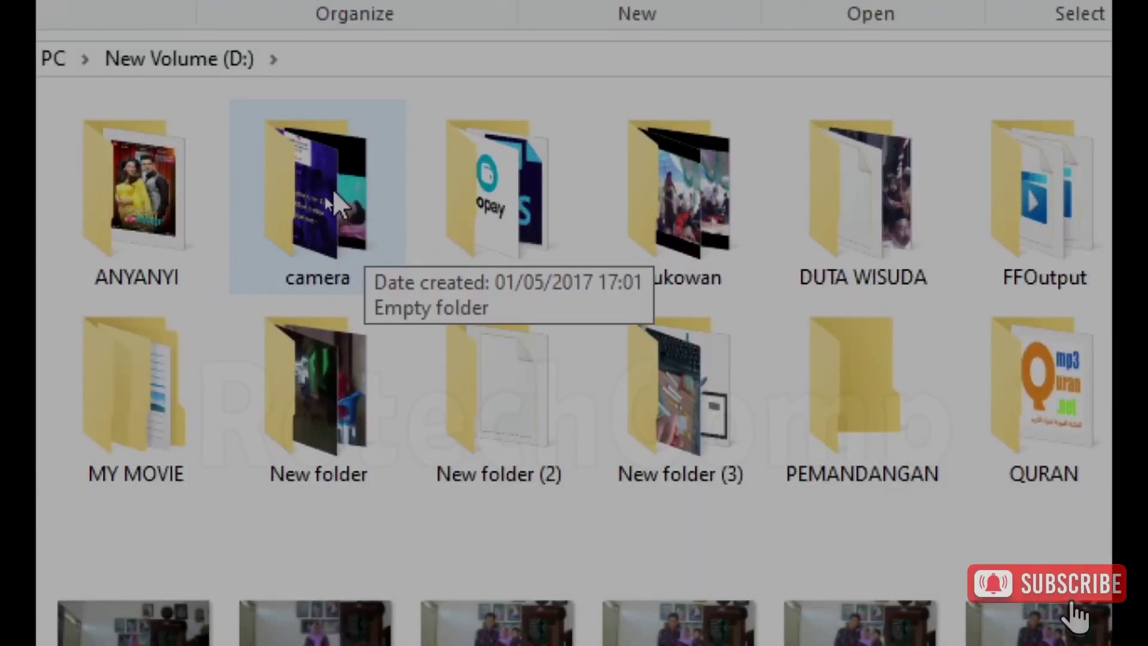
pyautogui.click(308, 192)
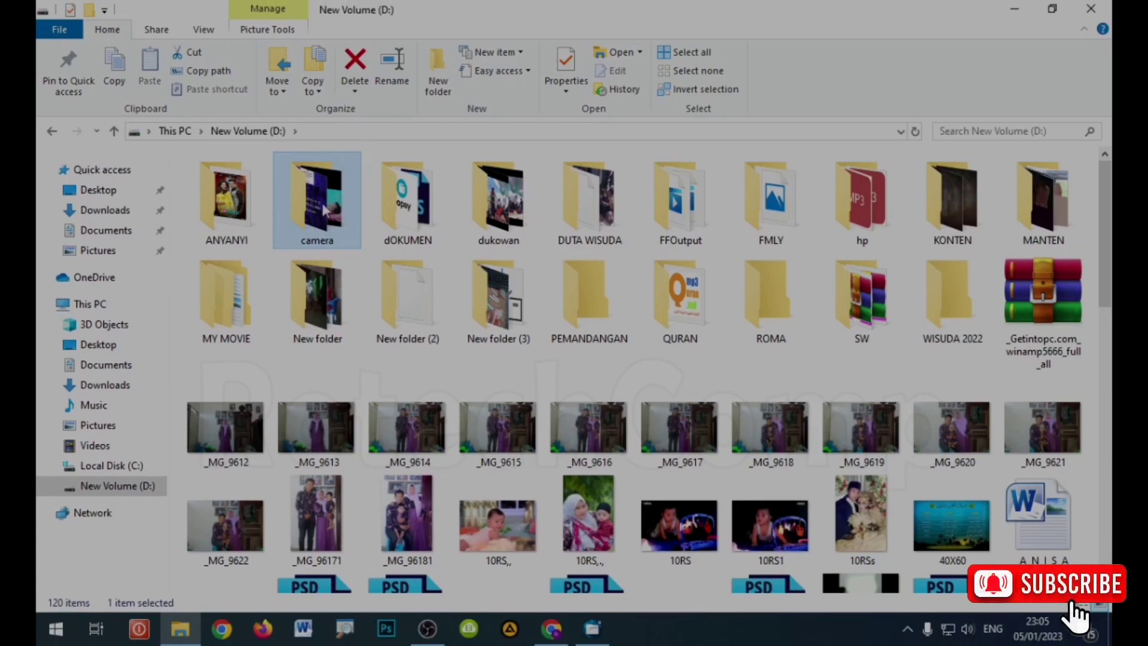
pyautogui.doubleClick(323, 209)
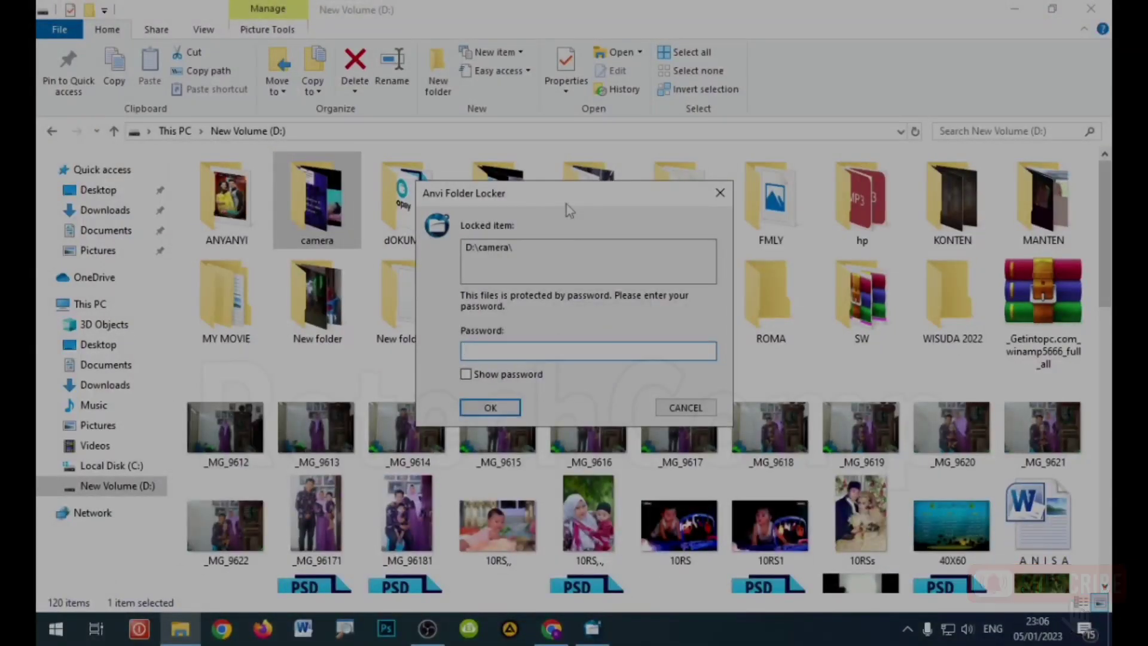
# Step: Enter the master password to unlock camera, then go back to New Volume (D:)
pyautogui.write('123')
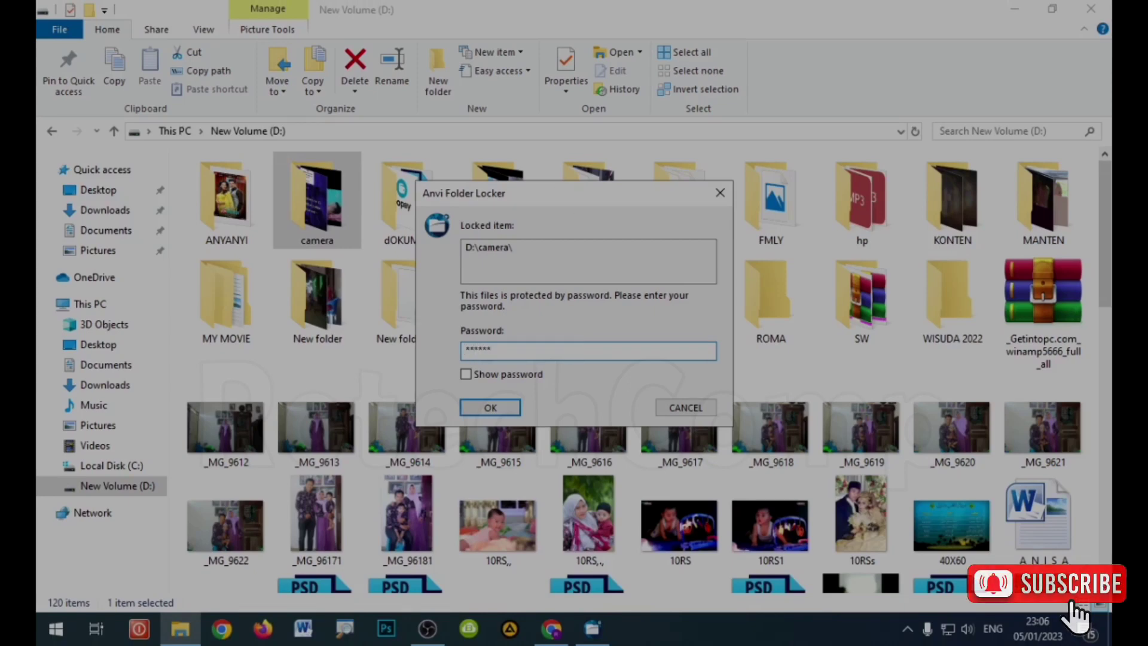
pyautogui.click(490, 409)
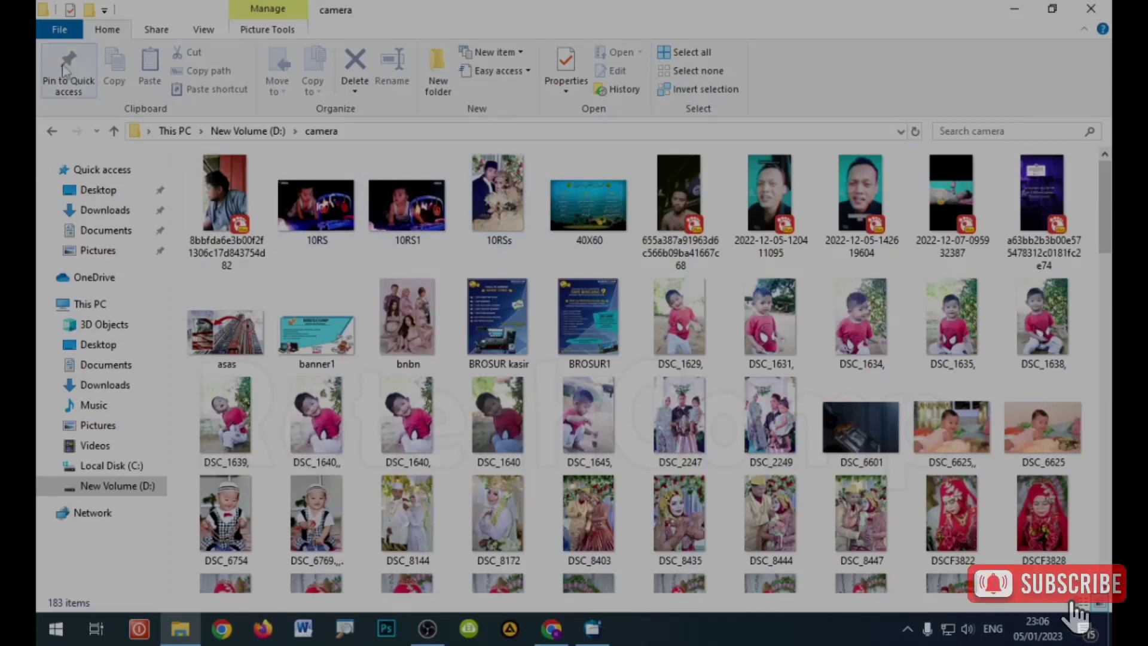
pyautogui.hotkey('alt', 'Left')
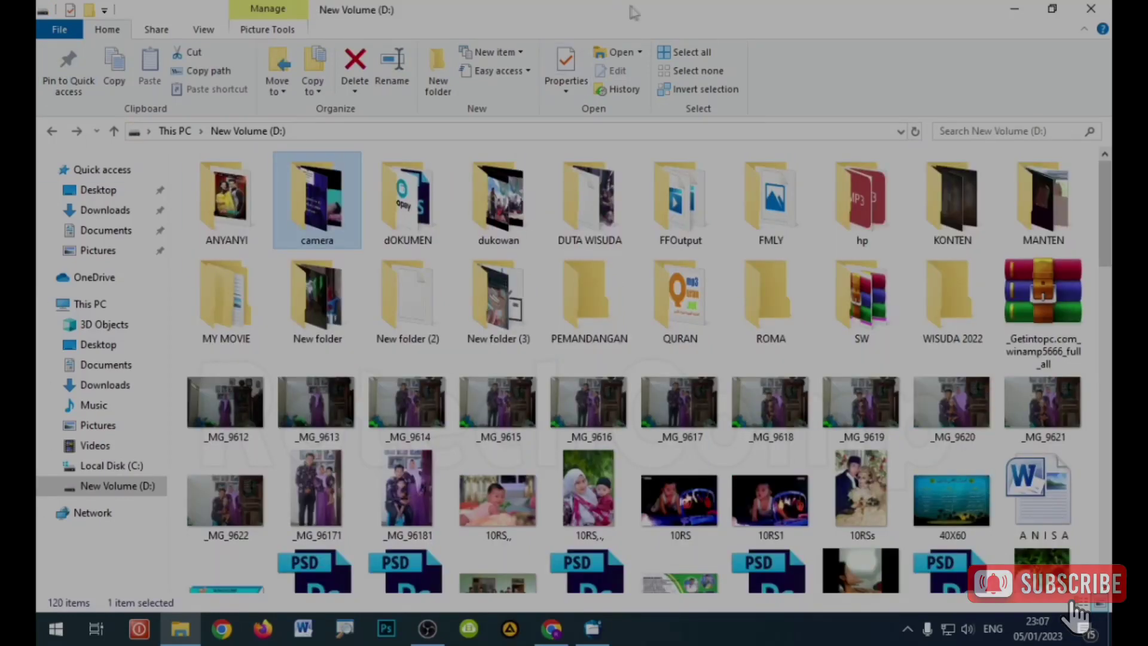
# Step: Arrange File Explorer and Anvi Folder Locker side by side on screen
pyautogui.doubleClick(633, 12)
pyautogui.moveTo(408, 100); pyautogui.dragTo(200, 122)
pyautogui.click(200, 122)
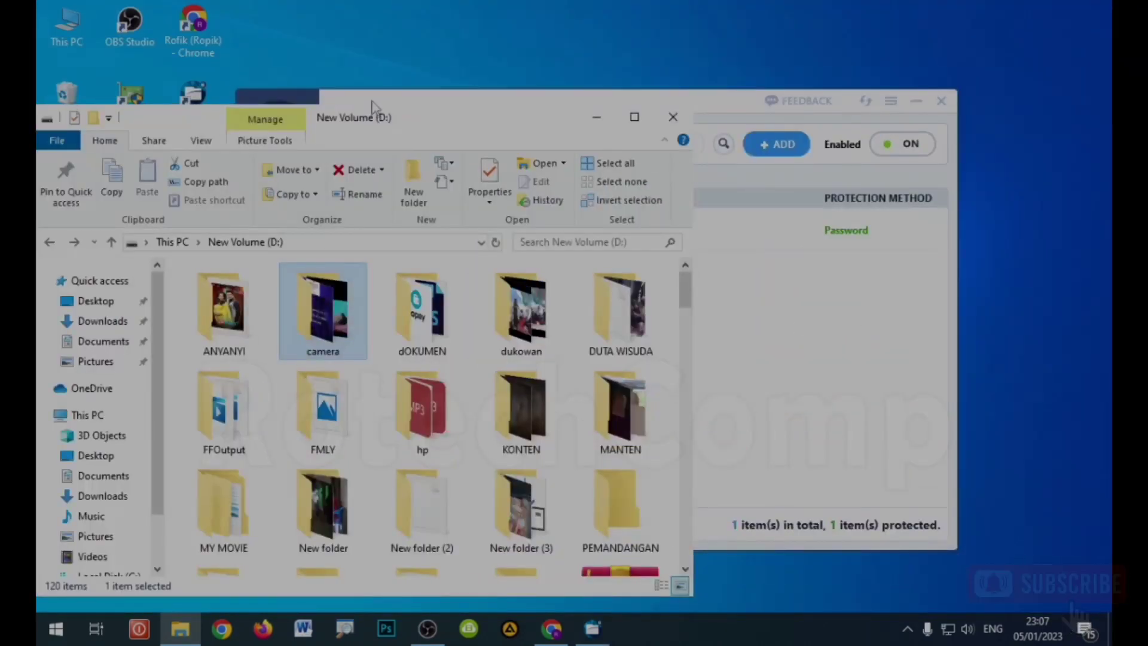
pyautogui.click(366, 100)
pyautogui.moveTo(366, 99); pyautogui.dragTo(543, 44)
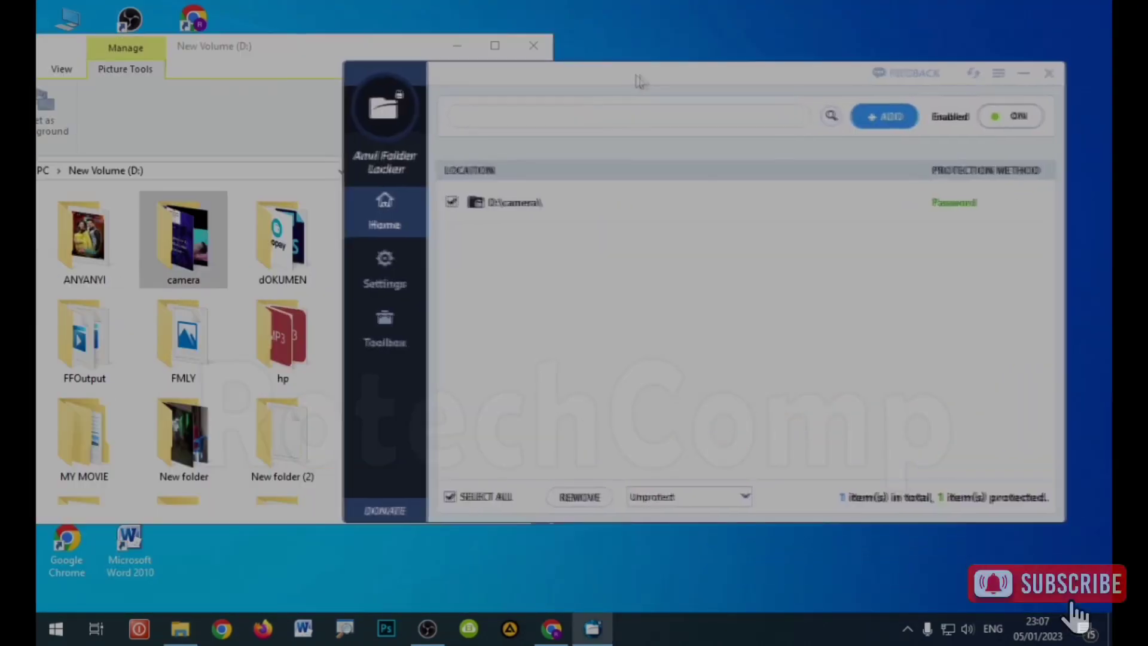
pyautogui.moveTo(639, 62); pyautogui.dragTo(671, 70)
pyautogui.click(257, 46)
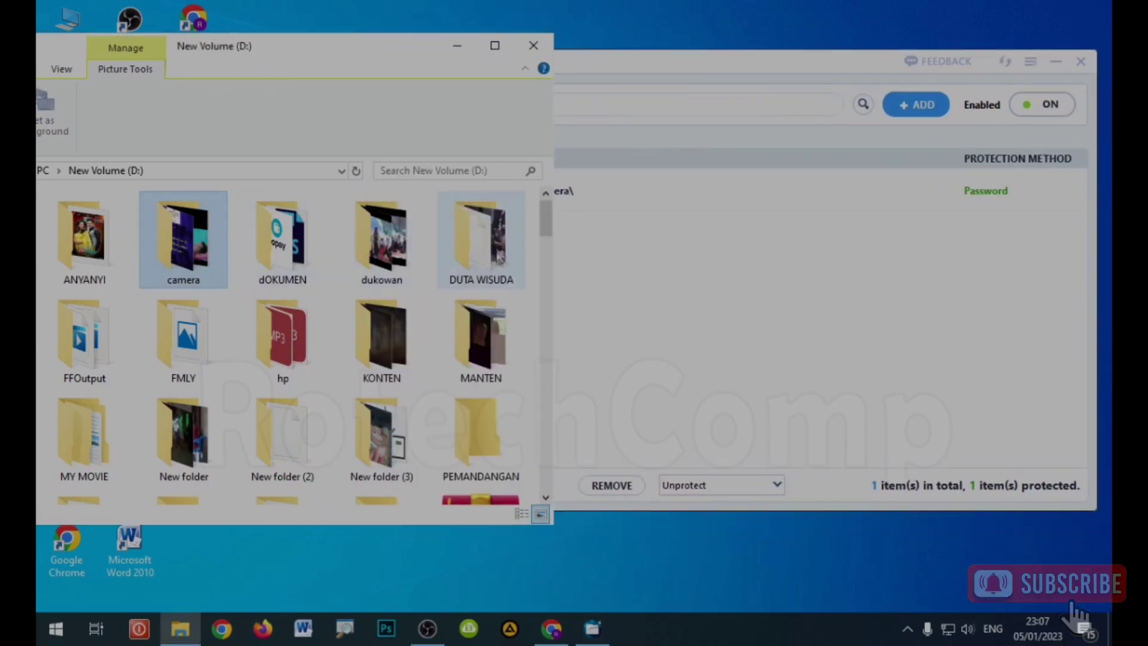
# Step: Change D:\camera protection to Hide and check the folder disappears from drive D
pyautogui.click(633, 225)
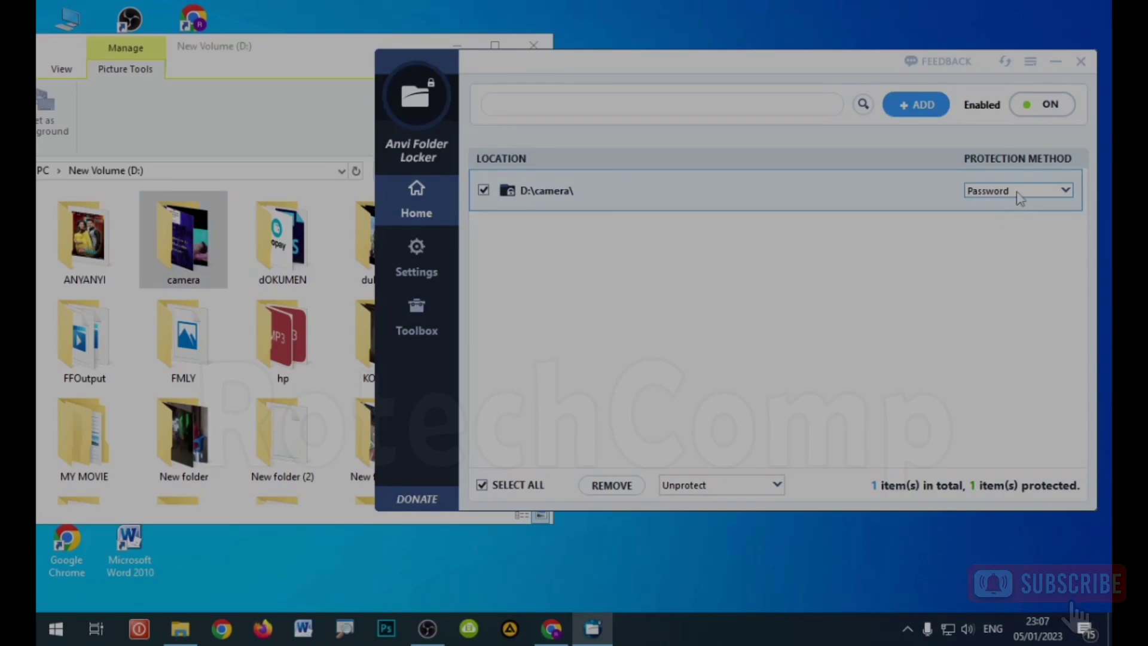
pyautogui.click(1019, 190)
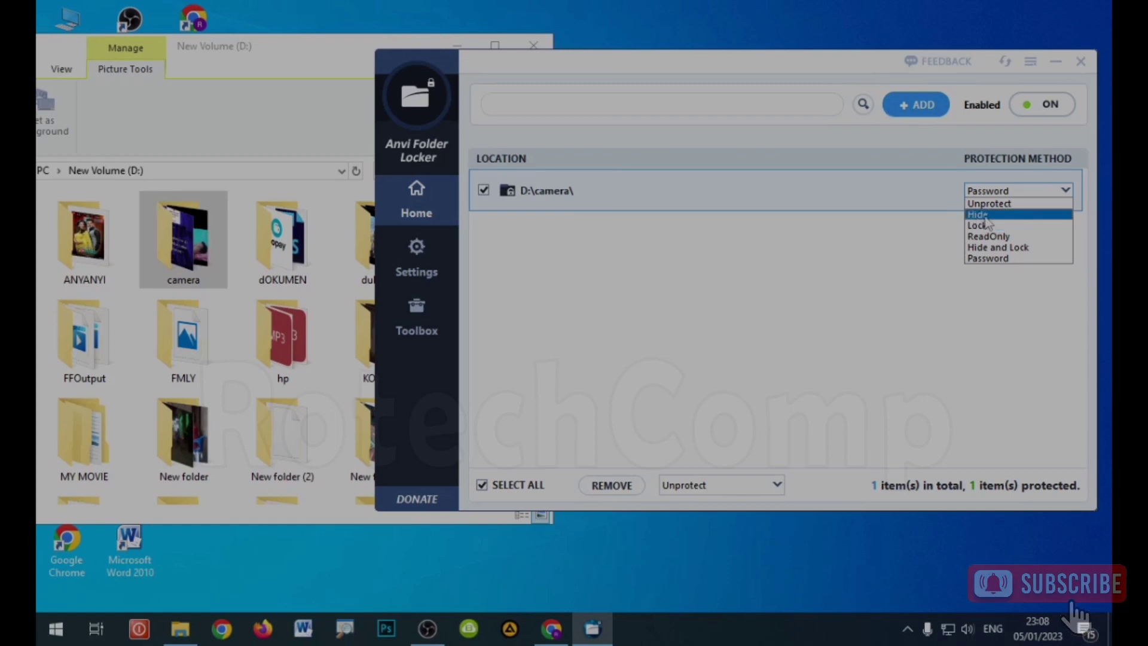
pyautogui.click(984, 215)
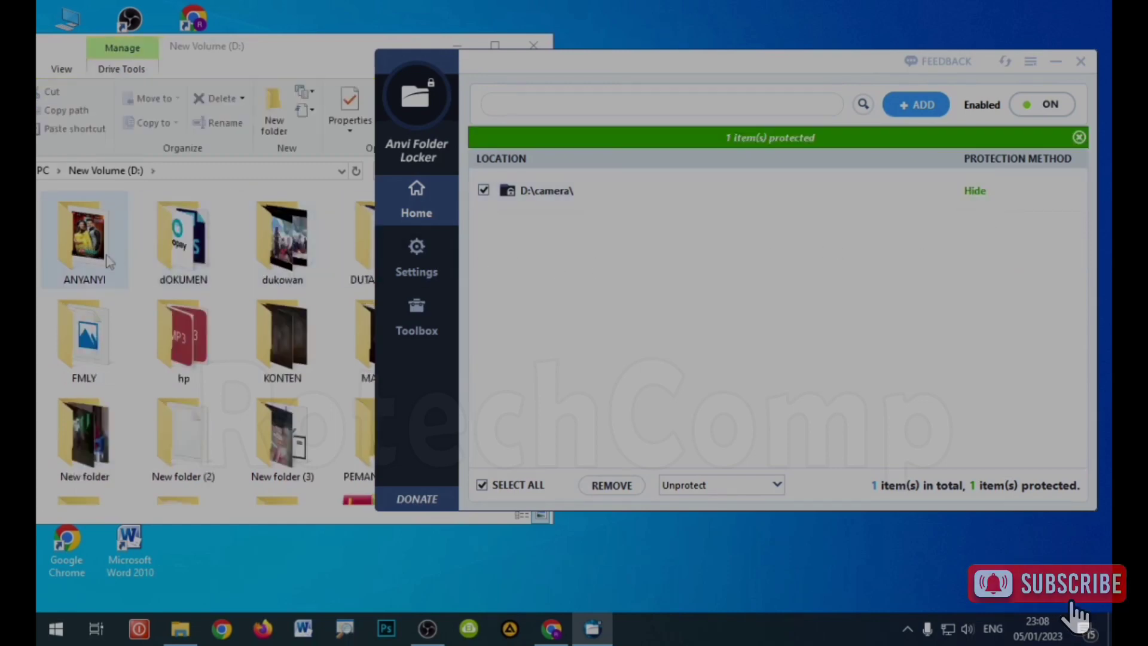
pyautogui.click(192, 52)
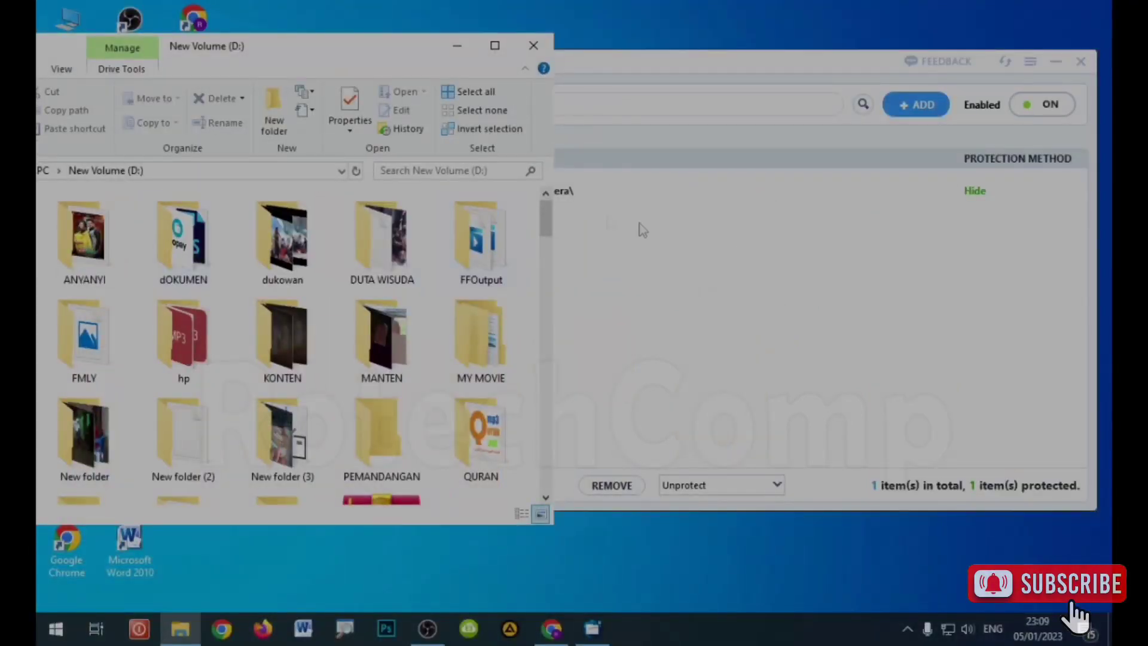
pyautogui.click(742, 263)
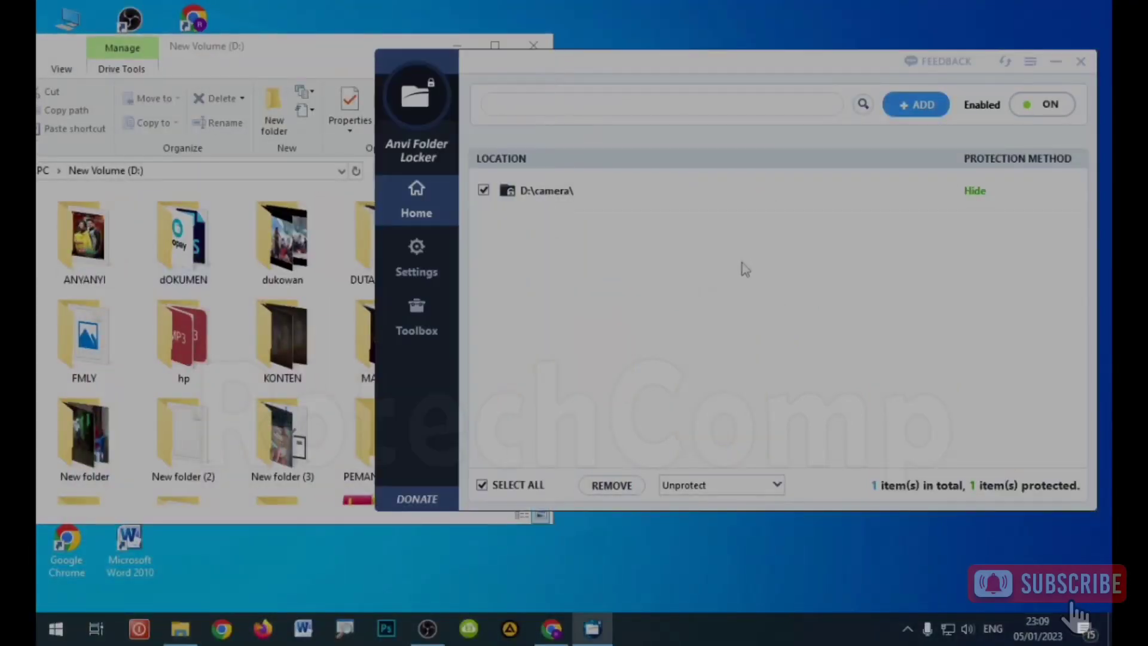
pyautogui.click(1038, 180)
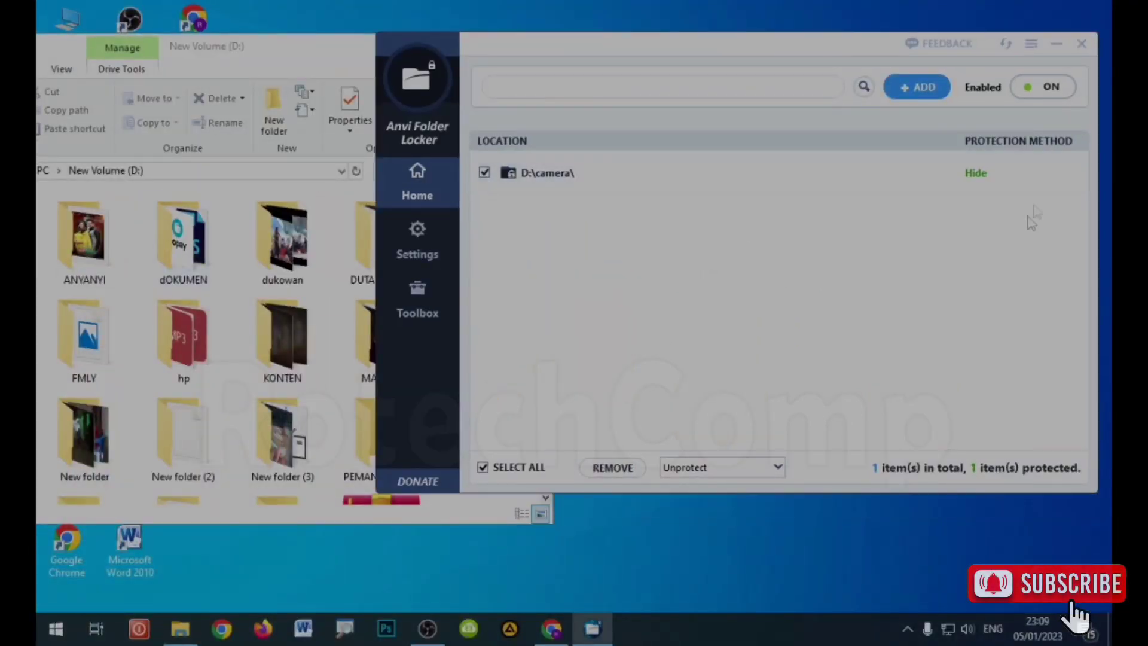
# Step: Switch D:\camera to Lock and verify camera shows a locked warning when opened
pyautogui.click(1026, 178)
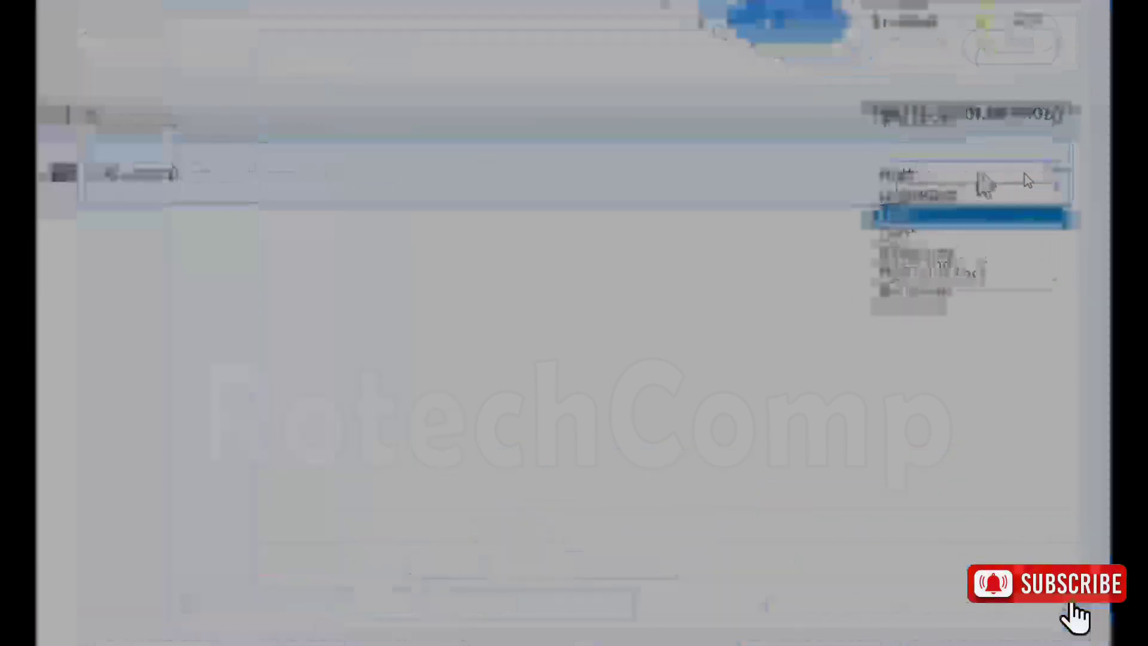
pyautogui.click(943, 240)
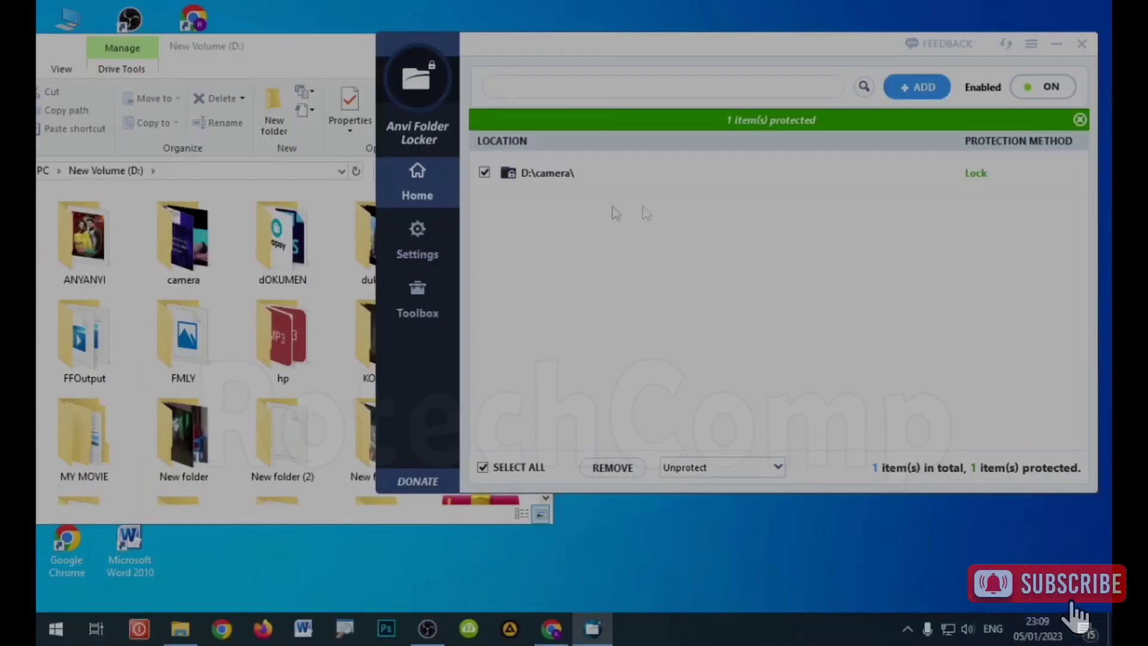
pyautogui.click(230, 49)
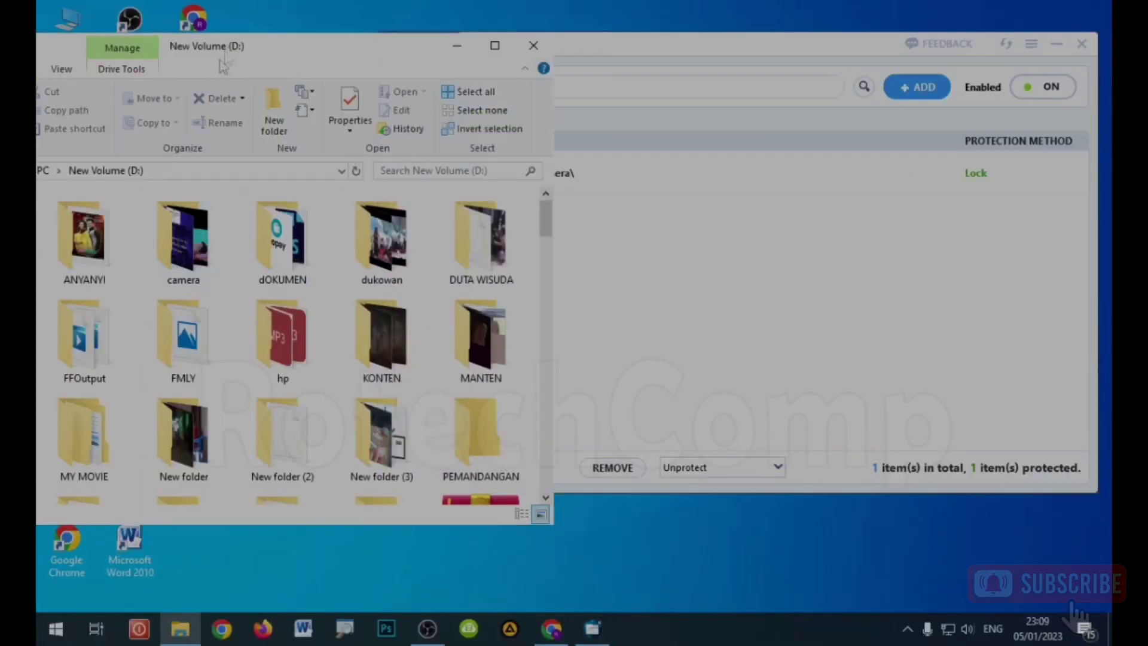
pyautogui.doubleClick(191, 242)
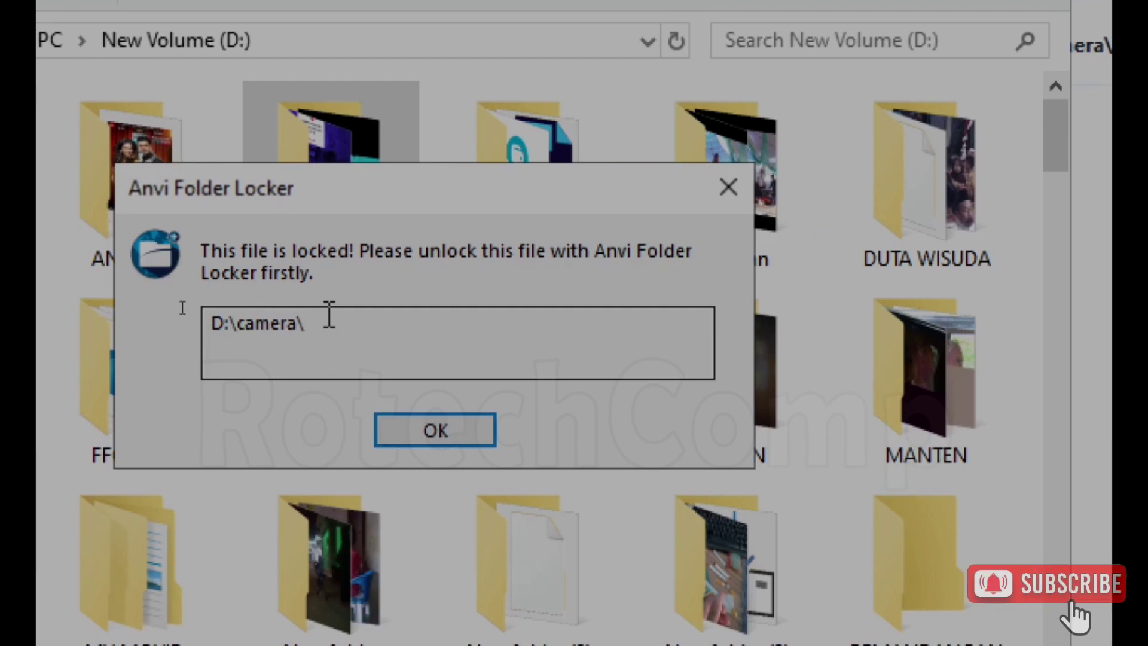
pyautogui.click(422, 437)
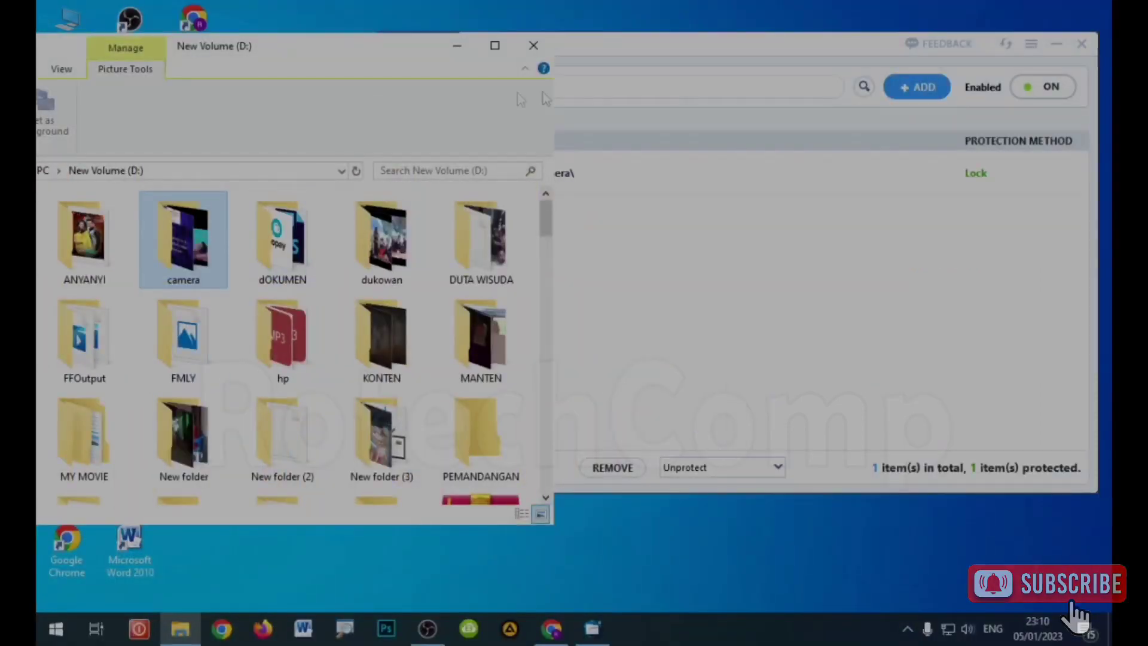
pyautogui.click(680, 57)
# Step: Change D:\camera protection from Lock to ReadOnly, then open the camera folder
pyautogui.moveTo(687, 52); pyautogui.dragTo(662, 93)
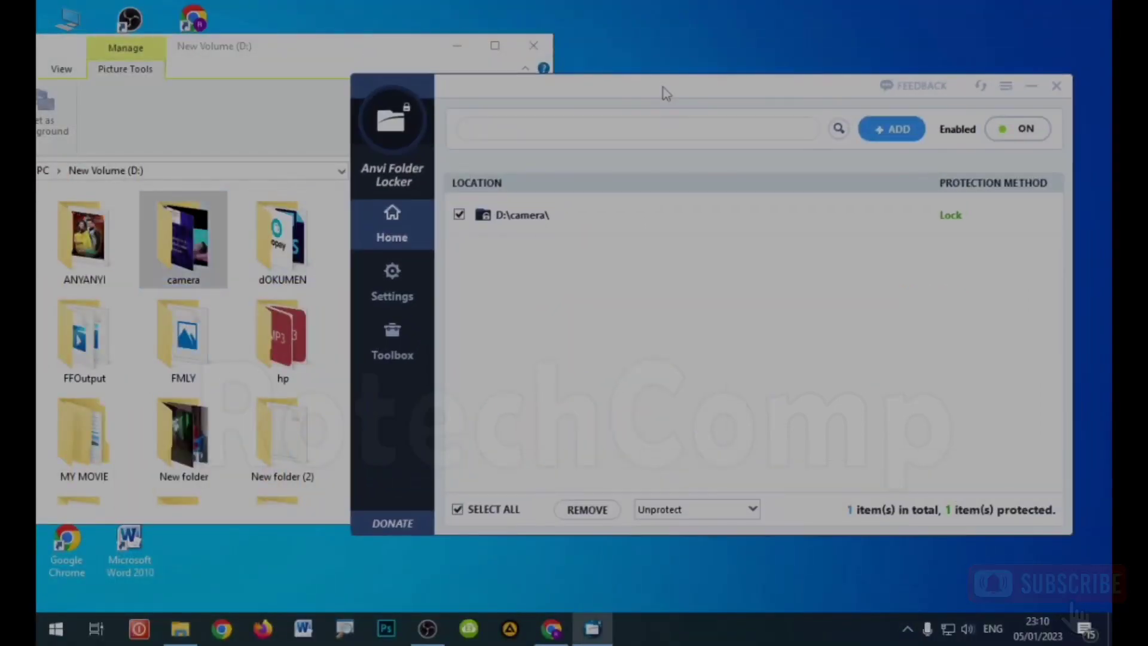
pyautogui.click(983, 223)
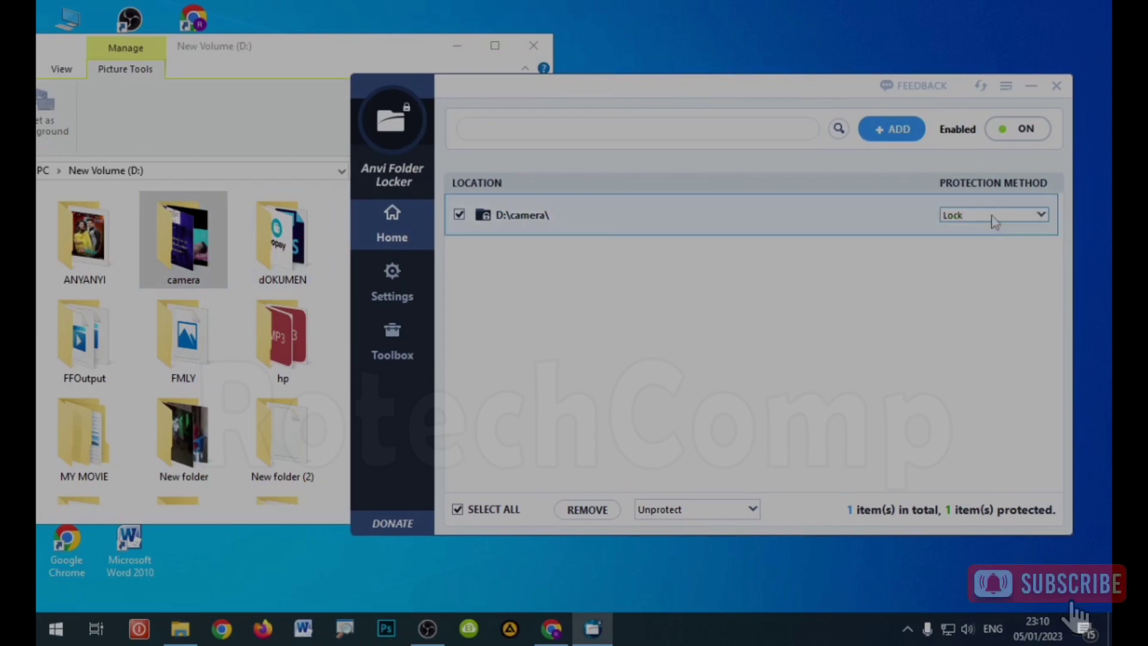
pyautogui.click(993, 216)
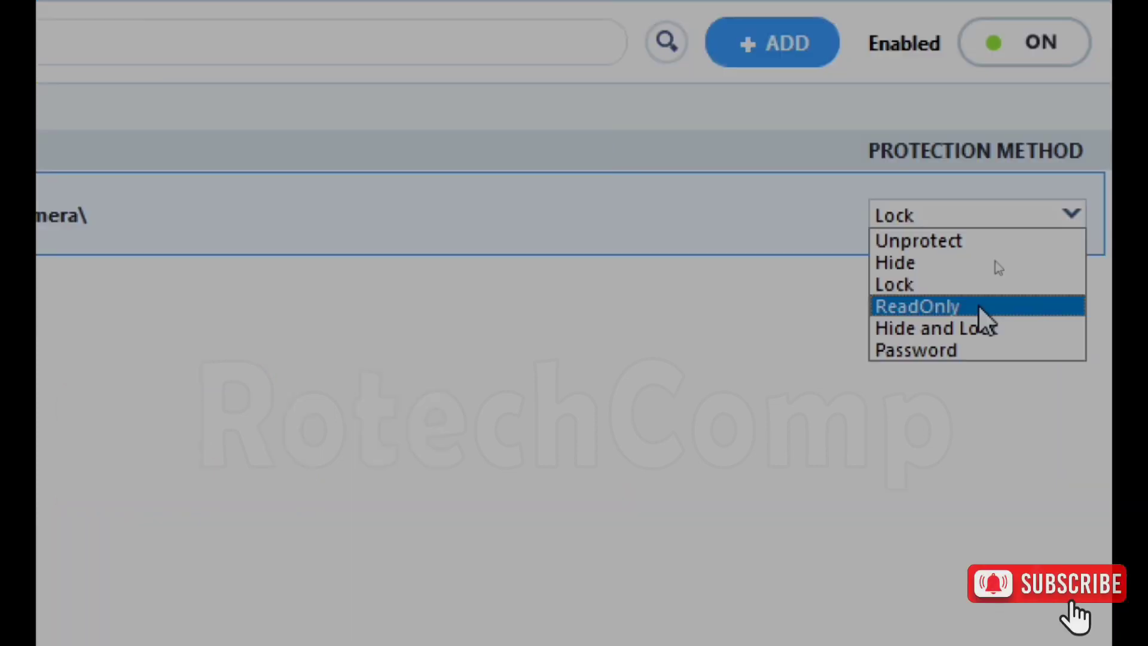
pyautogui.click(980, 307)
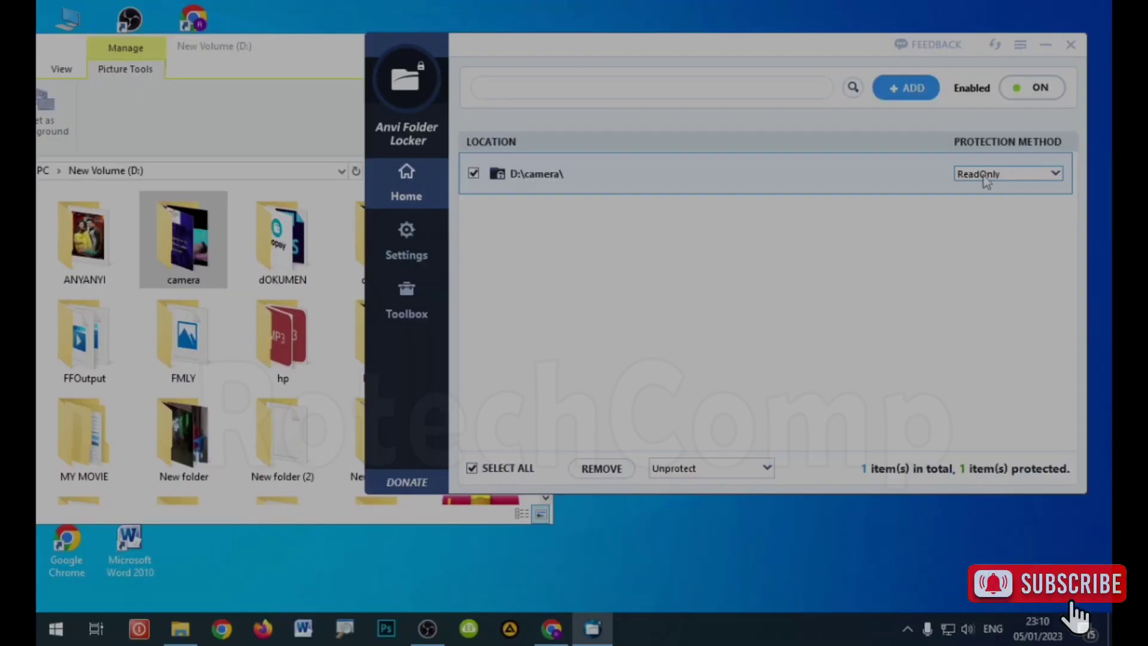
pyautogui.click(873, 261)
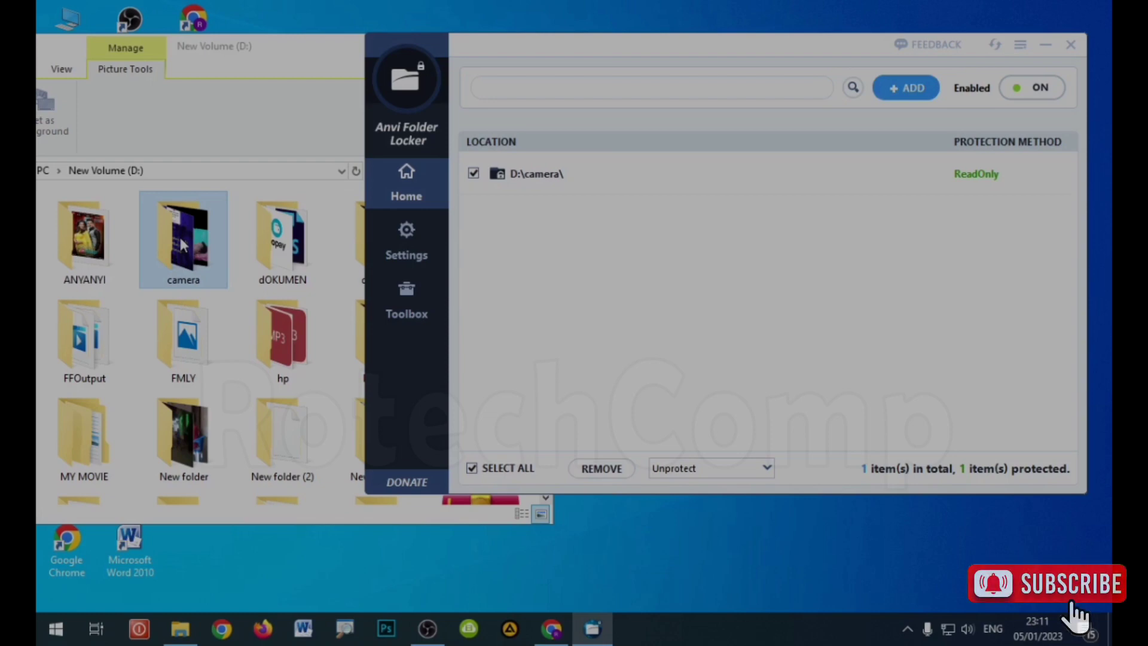
pyautogui.doubleClick(183, 246)
# Step: Maximize the camera view and attempt deleting the first video, which read-only protection blocks
pyautogui.doubleClick(277, 45)
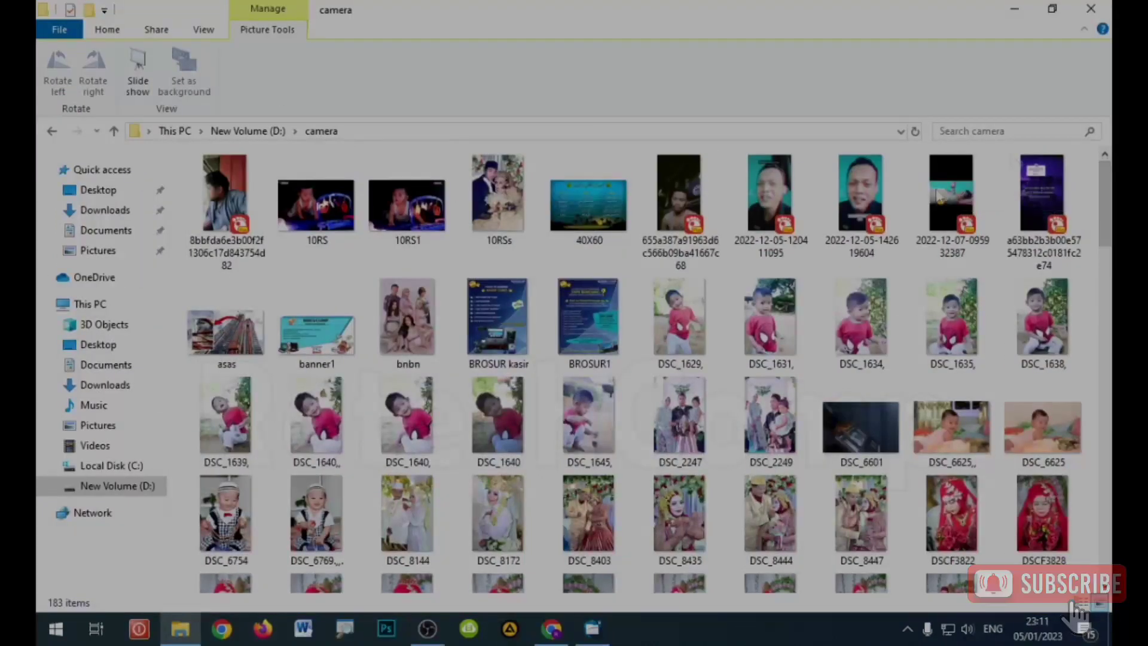
pyautogui.scroll(-6, 1020, 176)
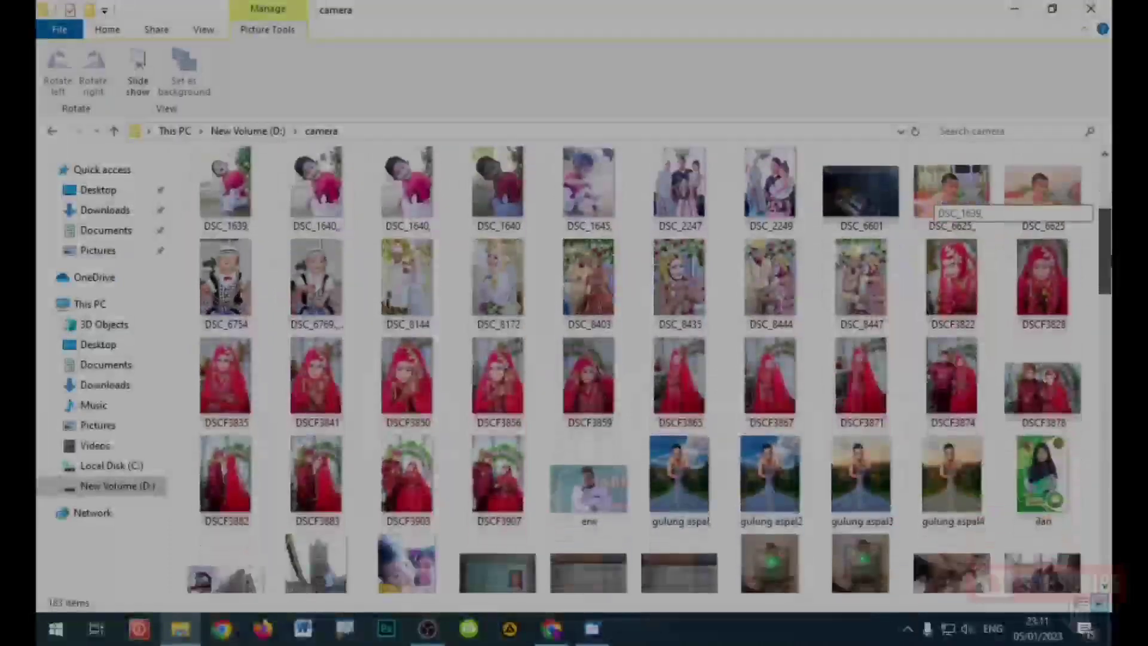
pyautogui.scroll(6, 1019, 176)
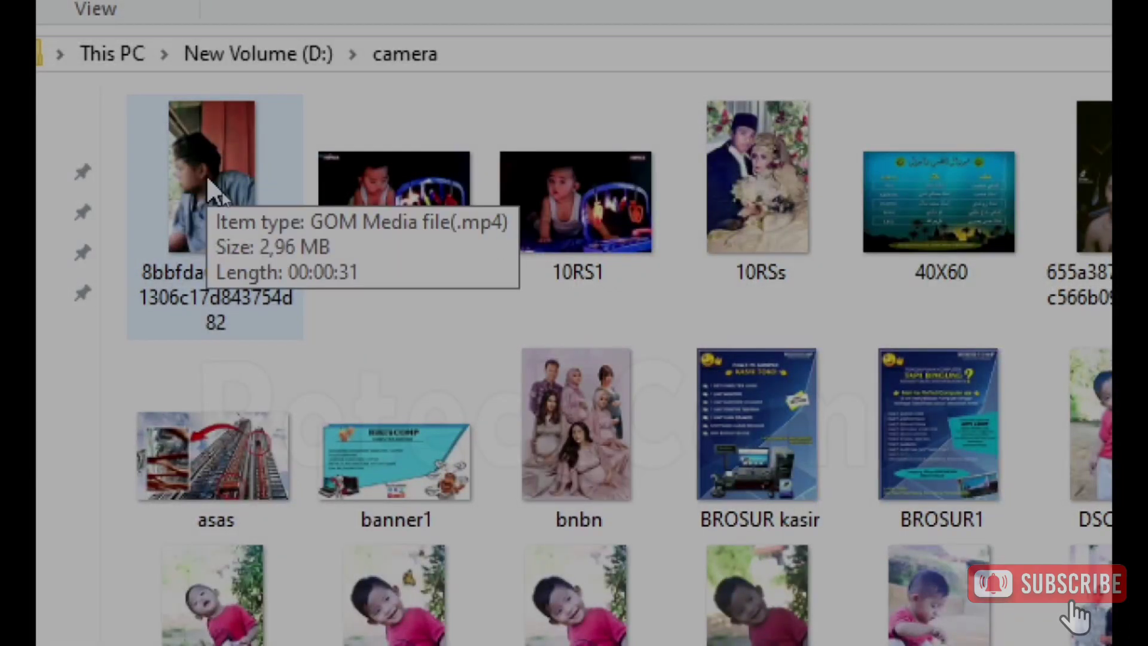
pyautogui.click(206, 175)
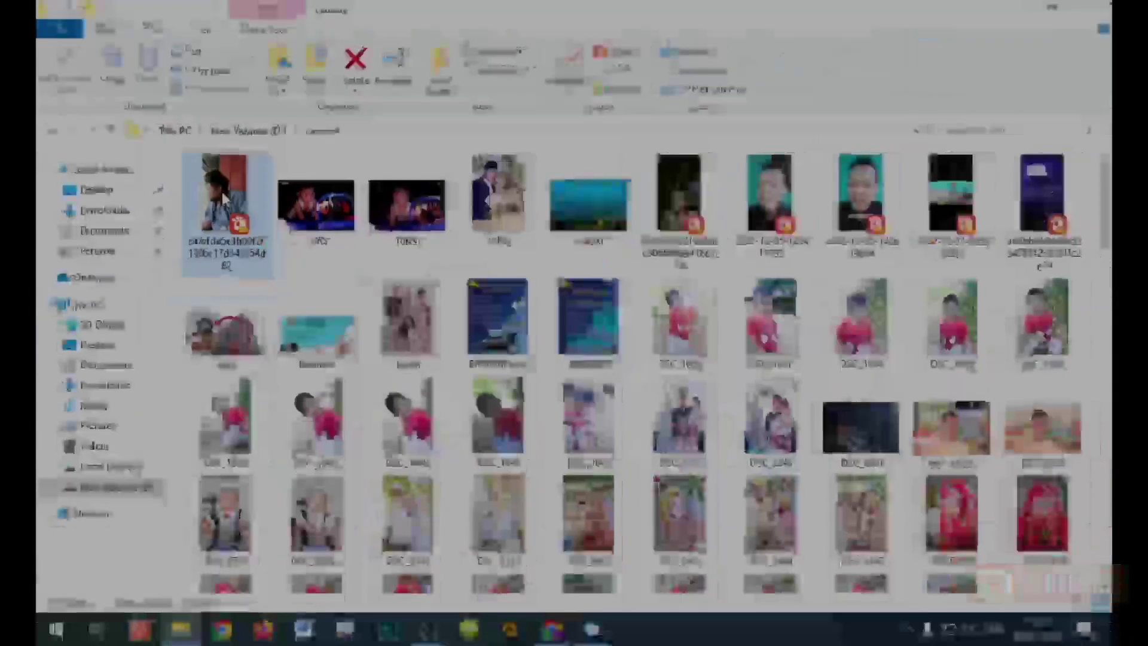
pyautogui.rightClick(223, 195)
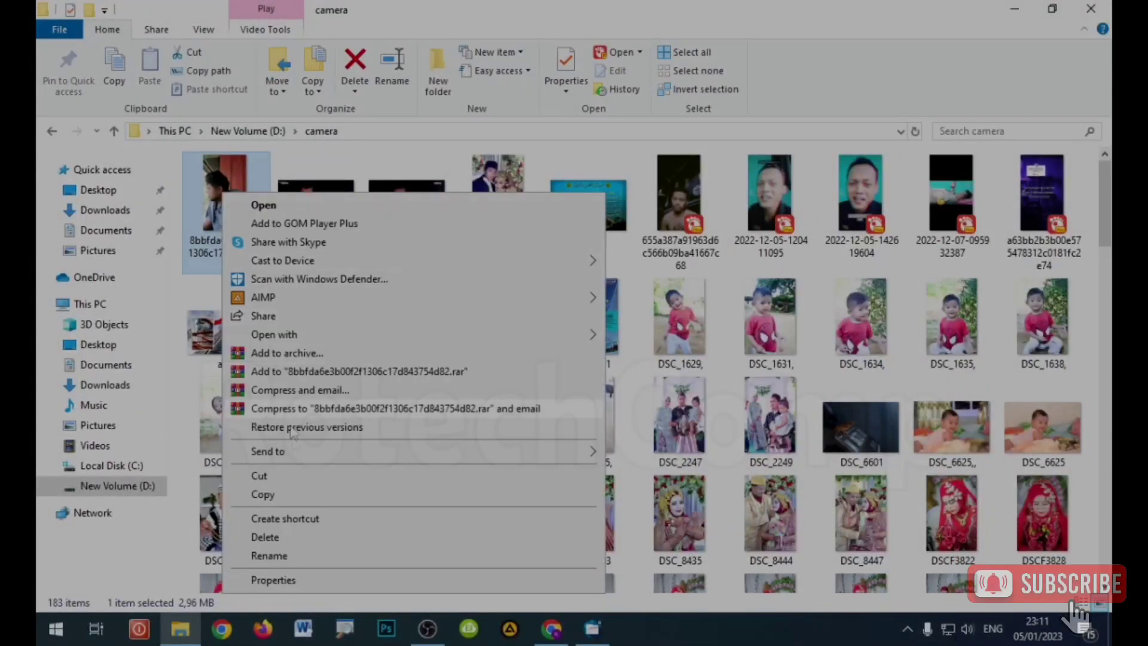
pyautogui.click(302, 542)
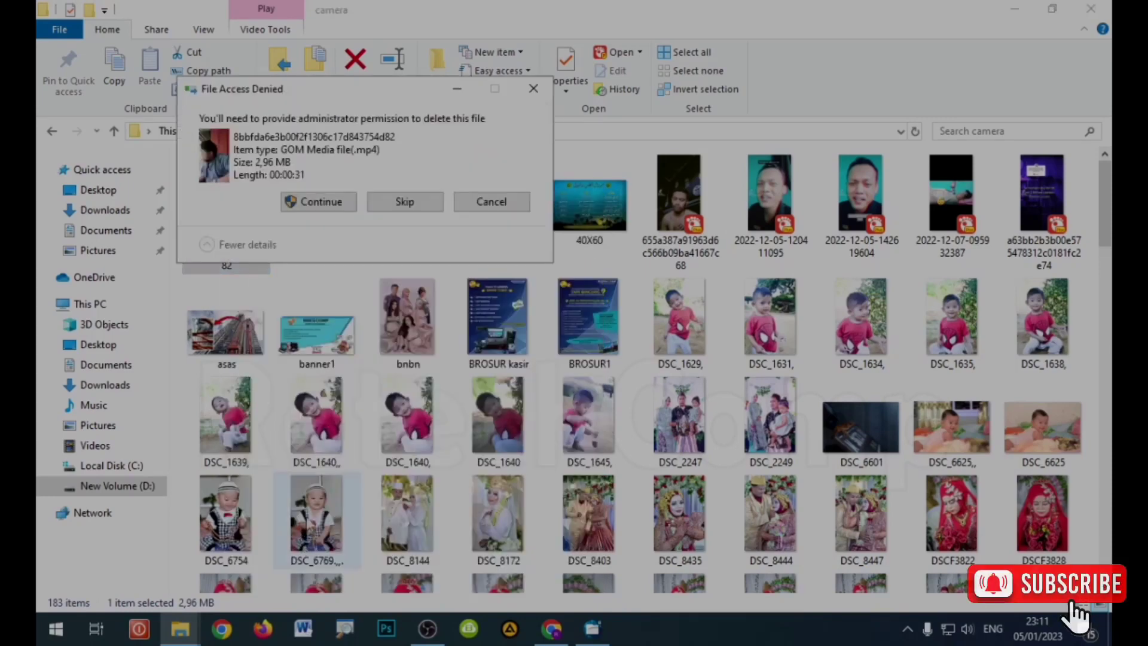
pyautogui.click(319, 203)
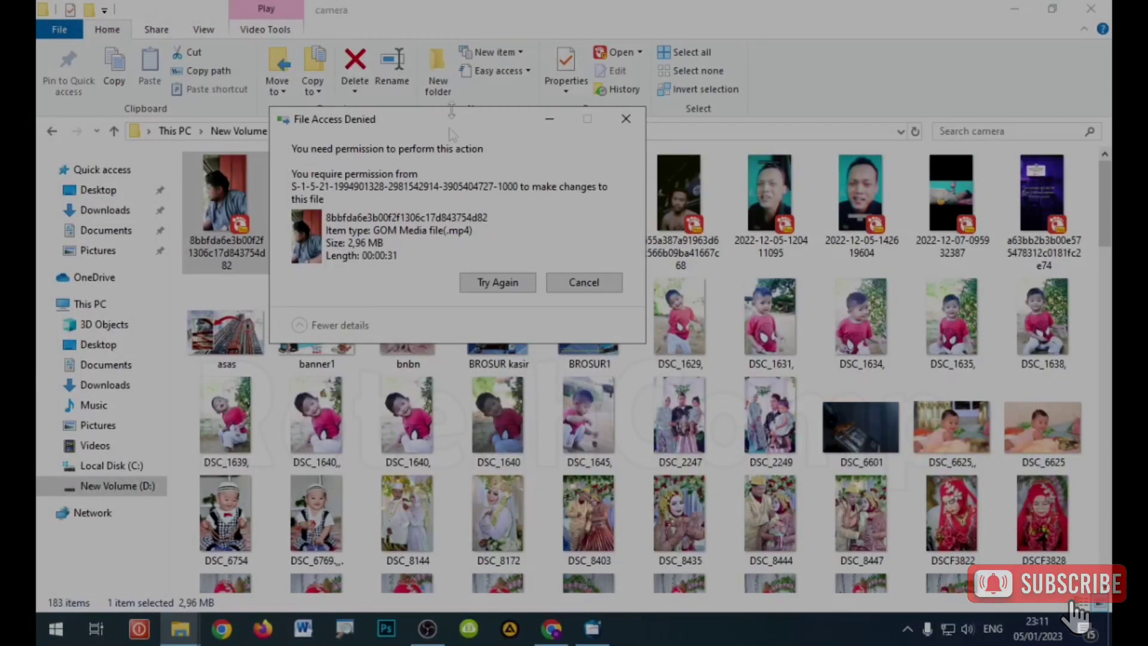
pyautogui.click(594, 285)
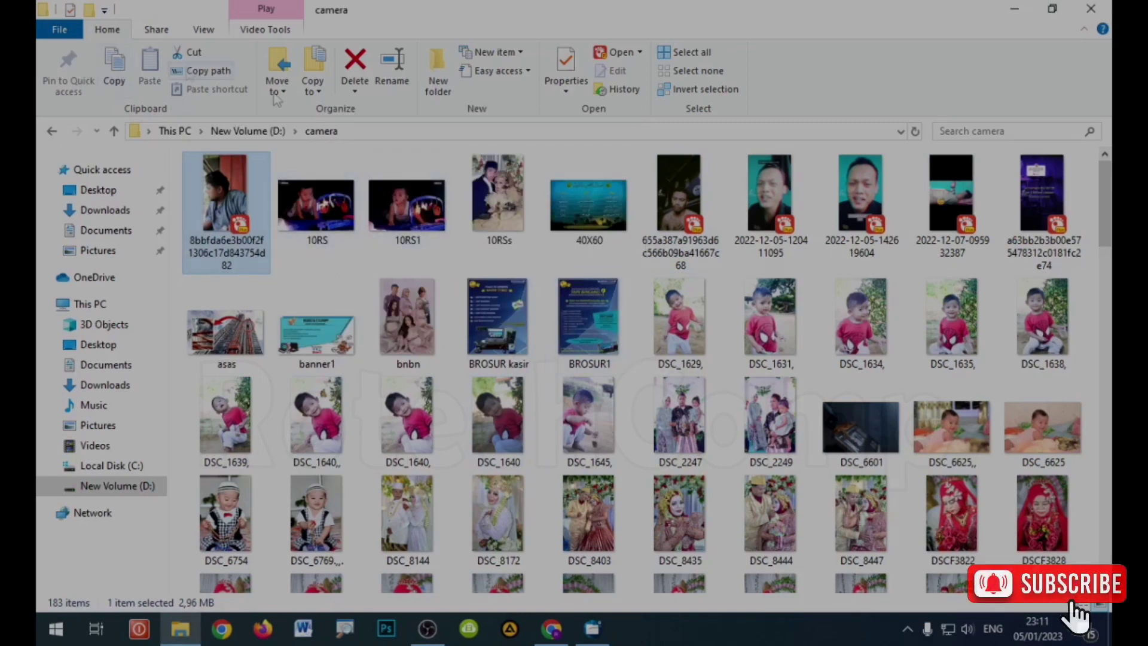
pyautogui.click(459, 270)
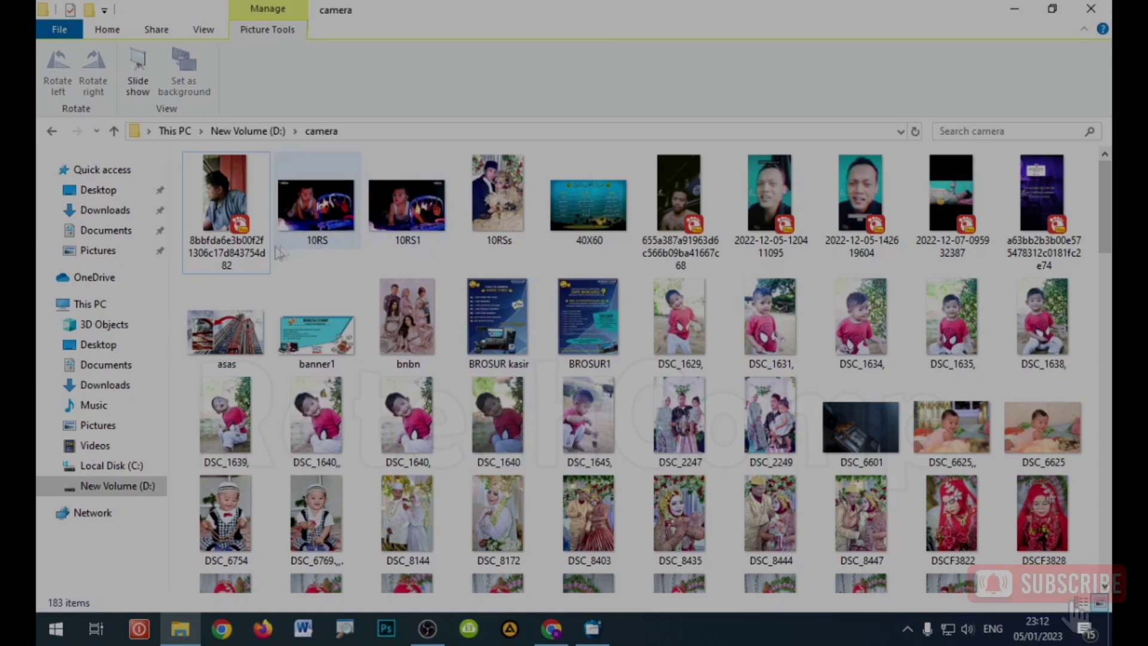
pyautogui.click(245, 256)
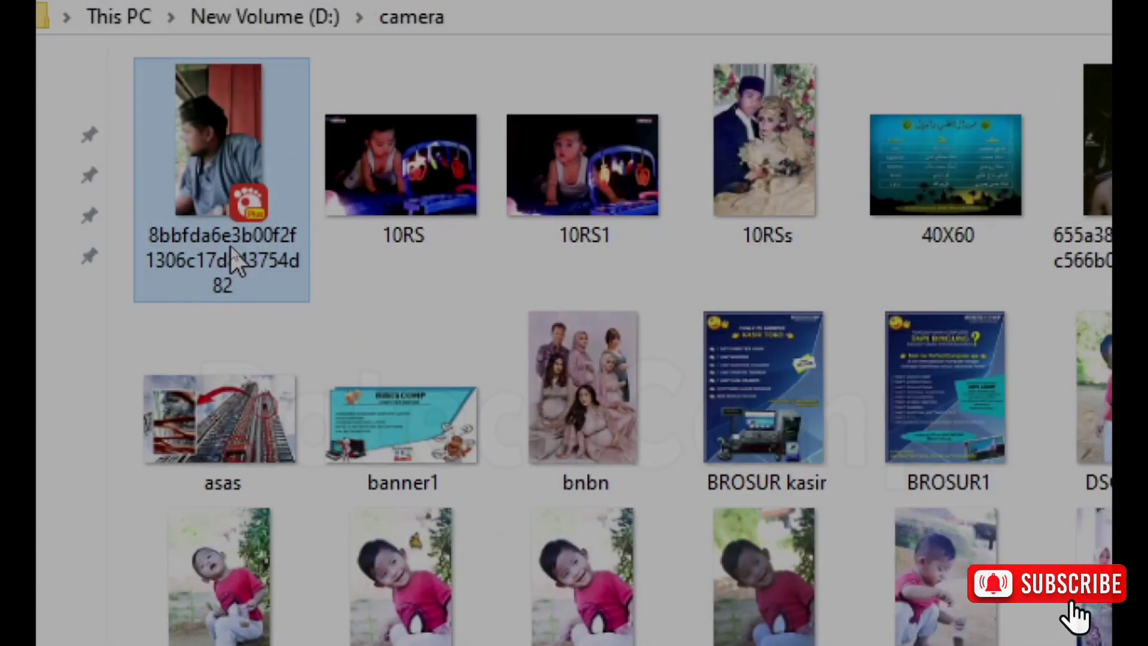
pyautogui.click(238, 261)
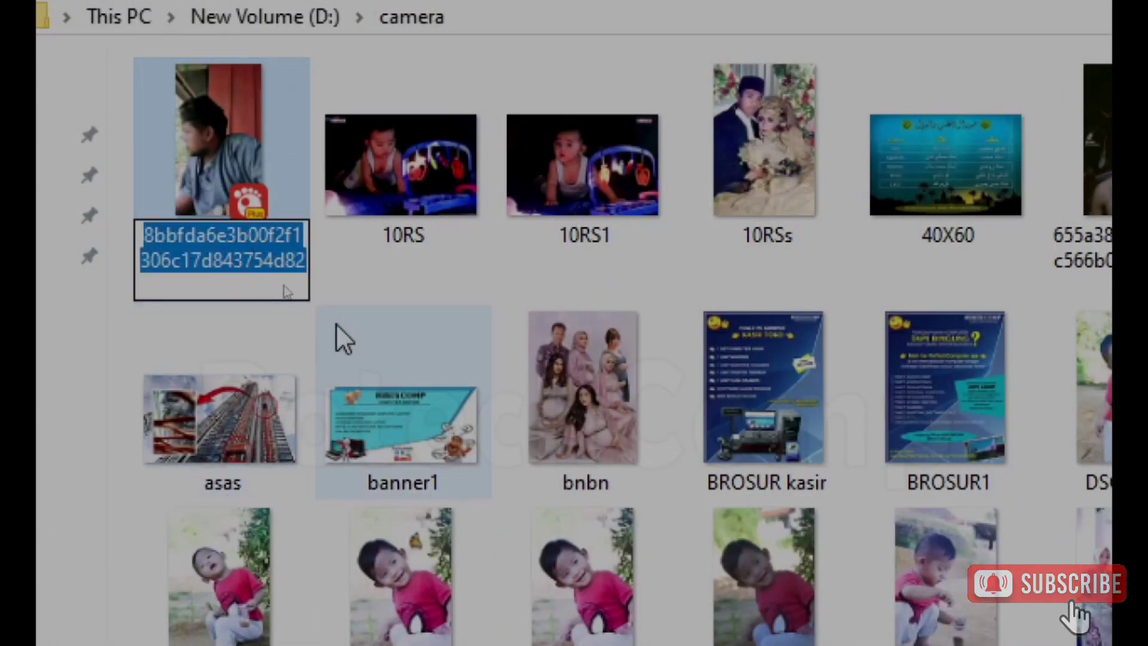
pyautogui.write('vvvvv')
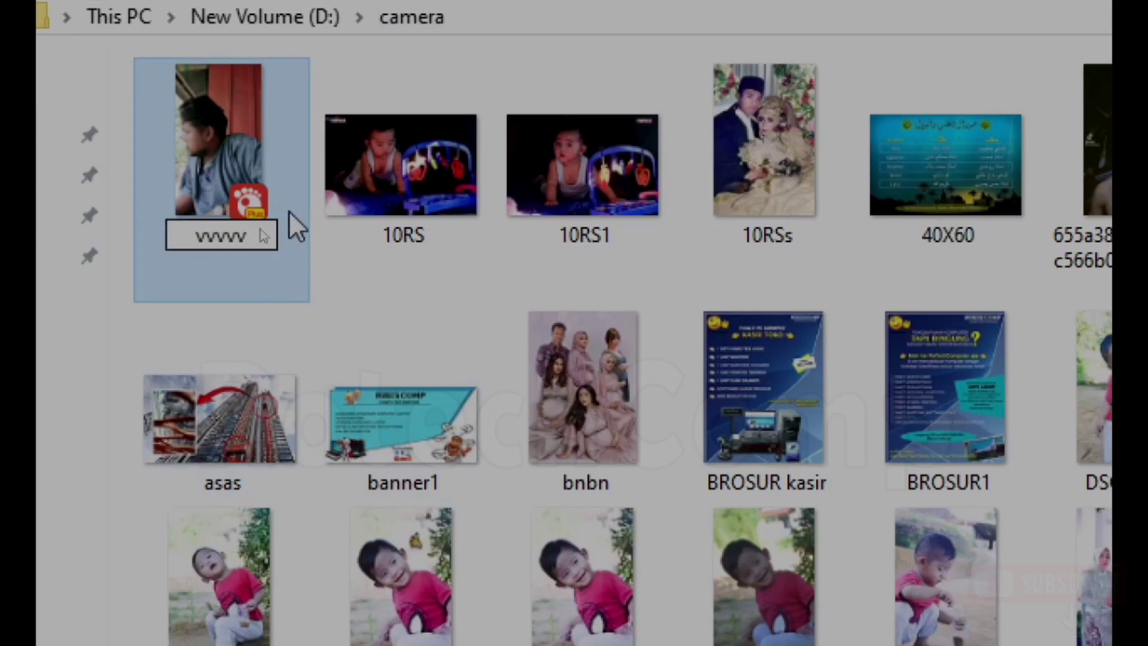
pyautogui.press('Return')
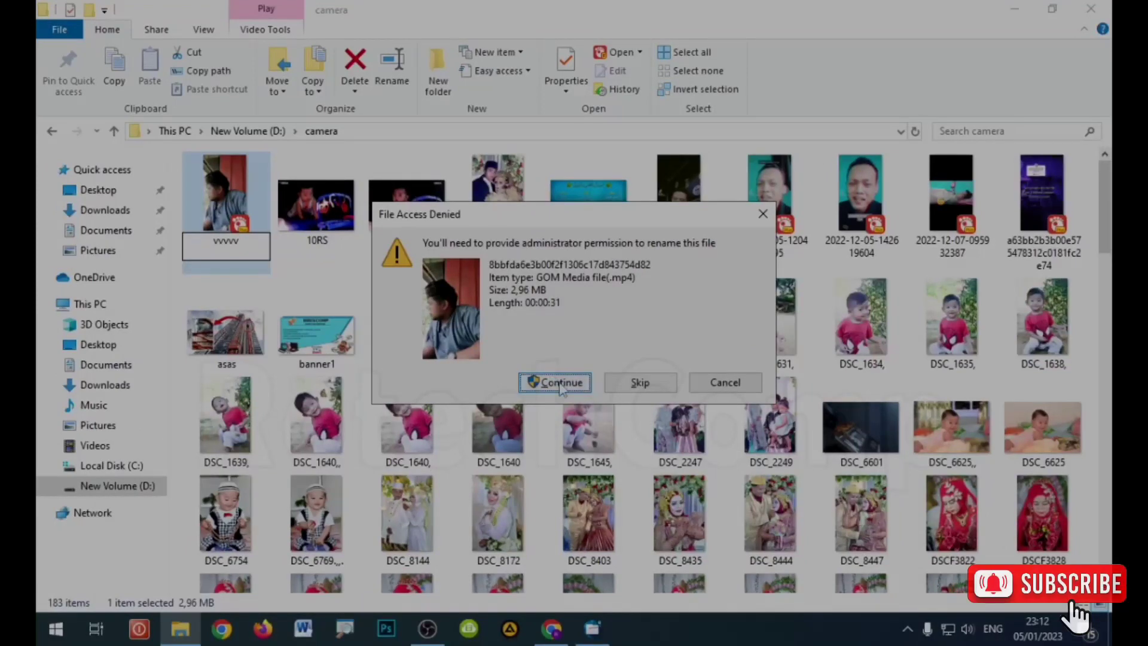
pyautogui.click(862, 519)
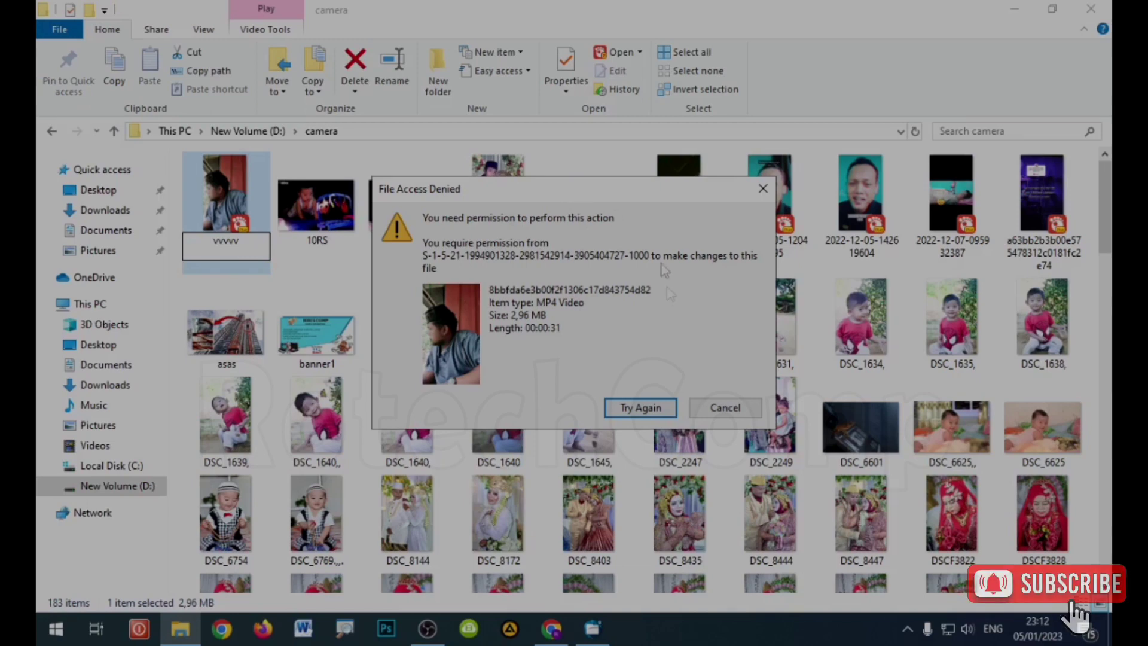
pyautogui.click(724, 407)
# Step: Restore Explorer and bring up Anvi's Protection Method list for D:\camera
pyautogui.doubleClick(604, 18)
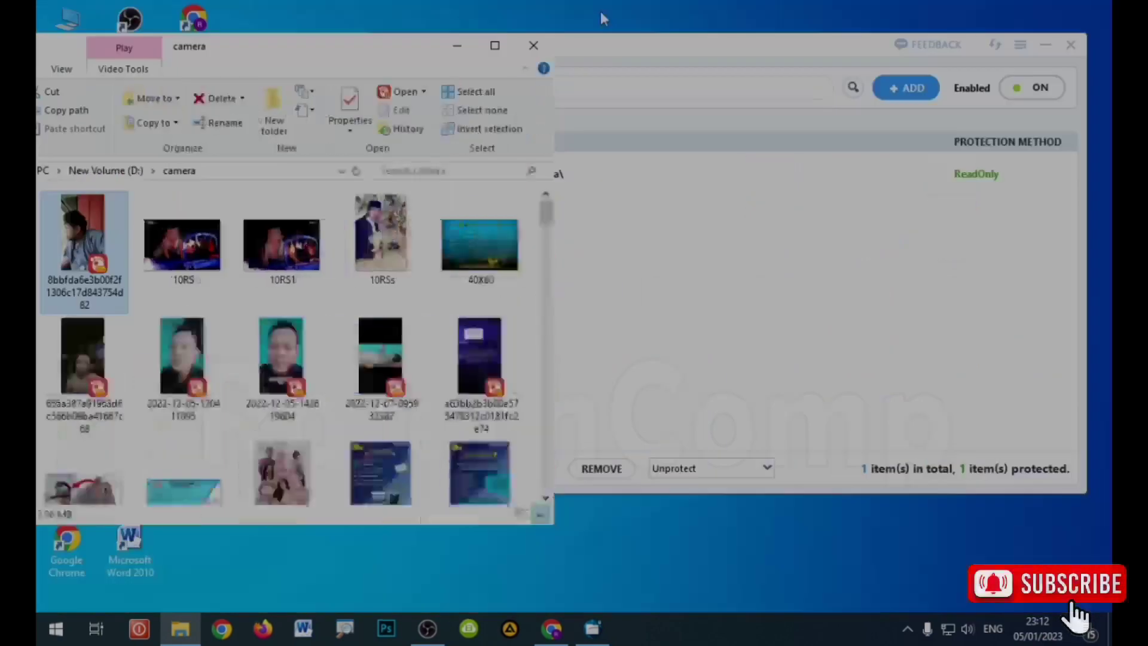
pyautogui.click(652, 56)
pyautogui.moveTo(665, 43); pyautogui.dragTo(657, 64)
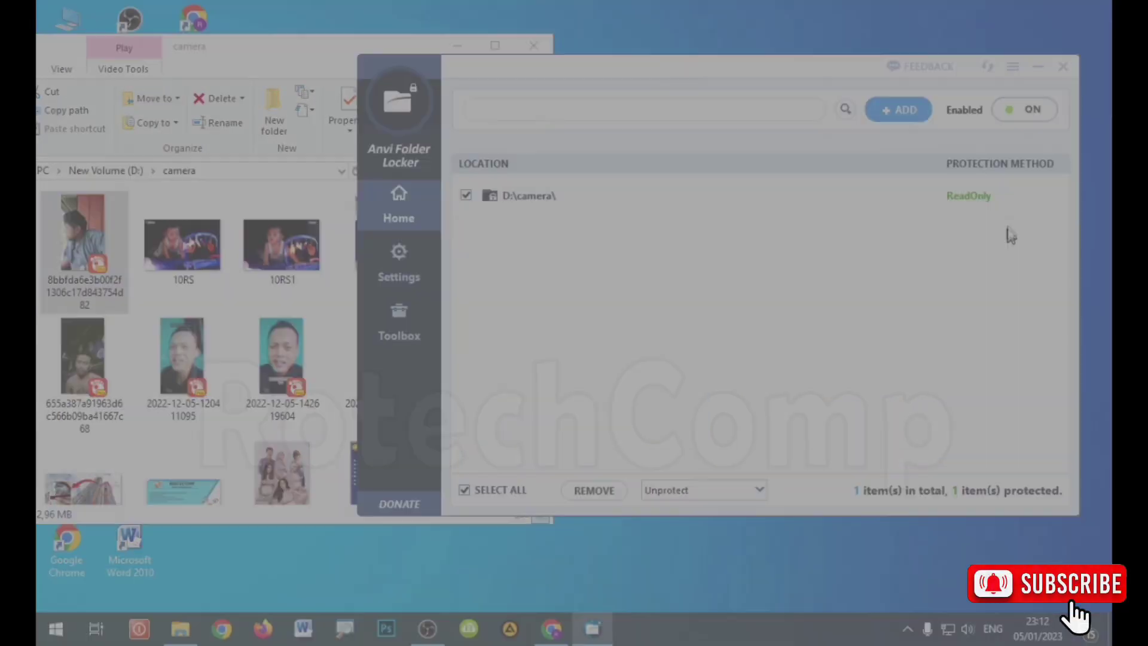
pyautogui.click(1005, 194)
pyautogui.click(1000, 195)
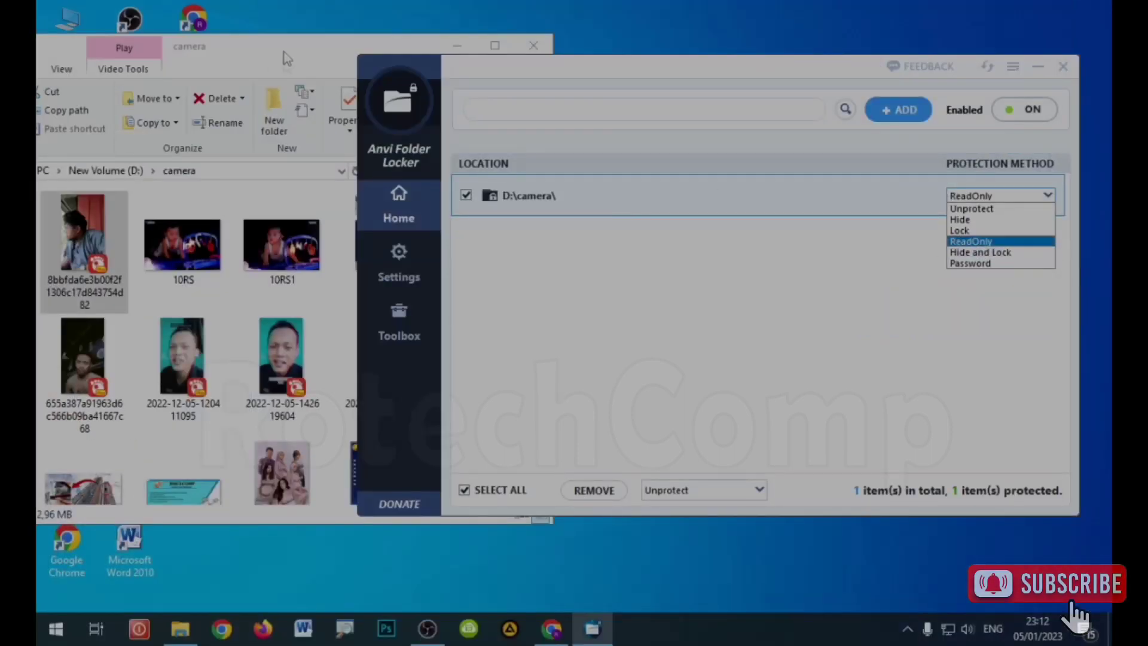
# Step: Return Explorer to New Volume (D:) and reselect the D:\camera row in Anvi
pyautogui.click(284, 51)
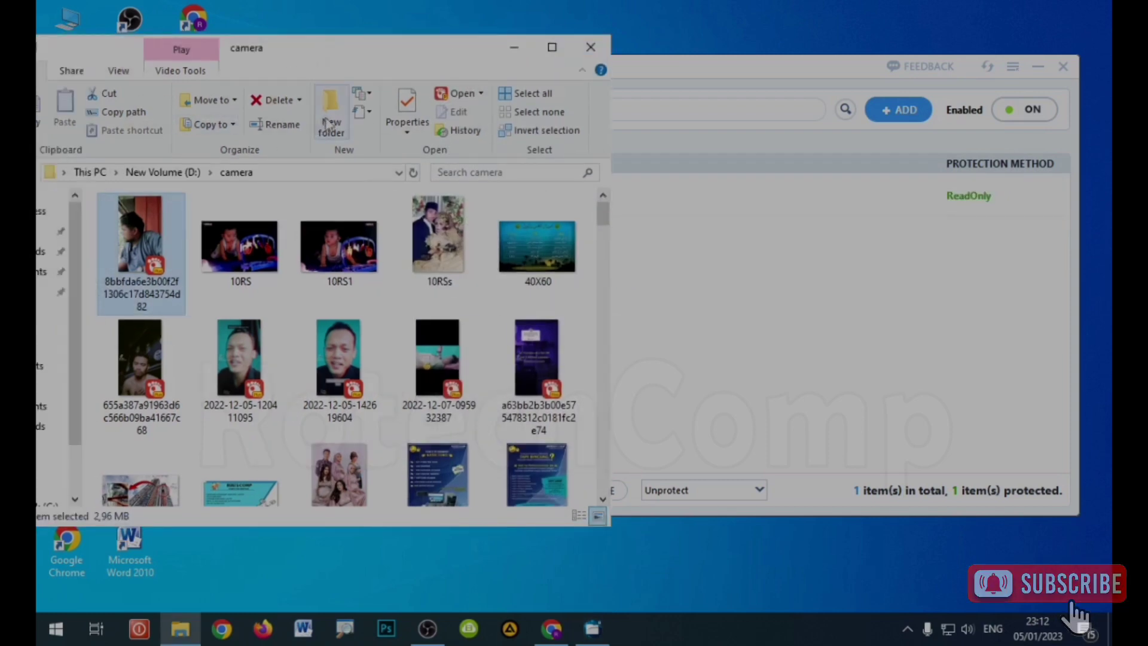
pyautogui.hotkey('alt', 'Up')
pyautogui.click(592, 628)
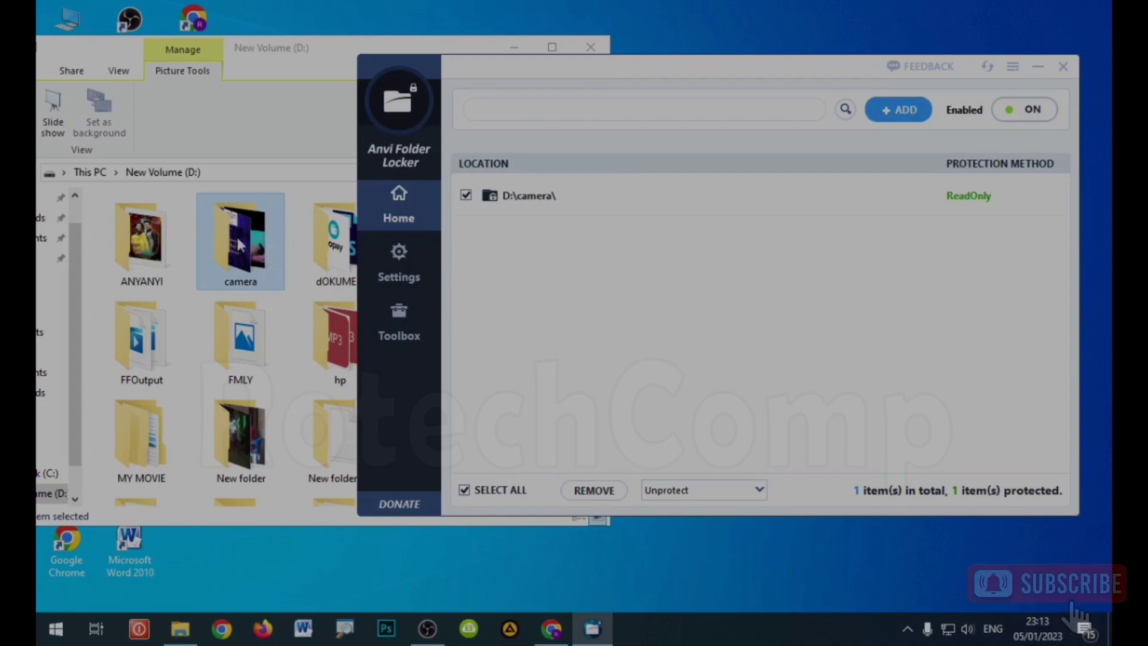
pyautogui.click(988, 198)
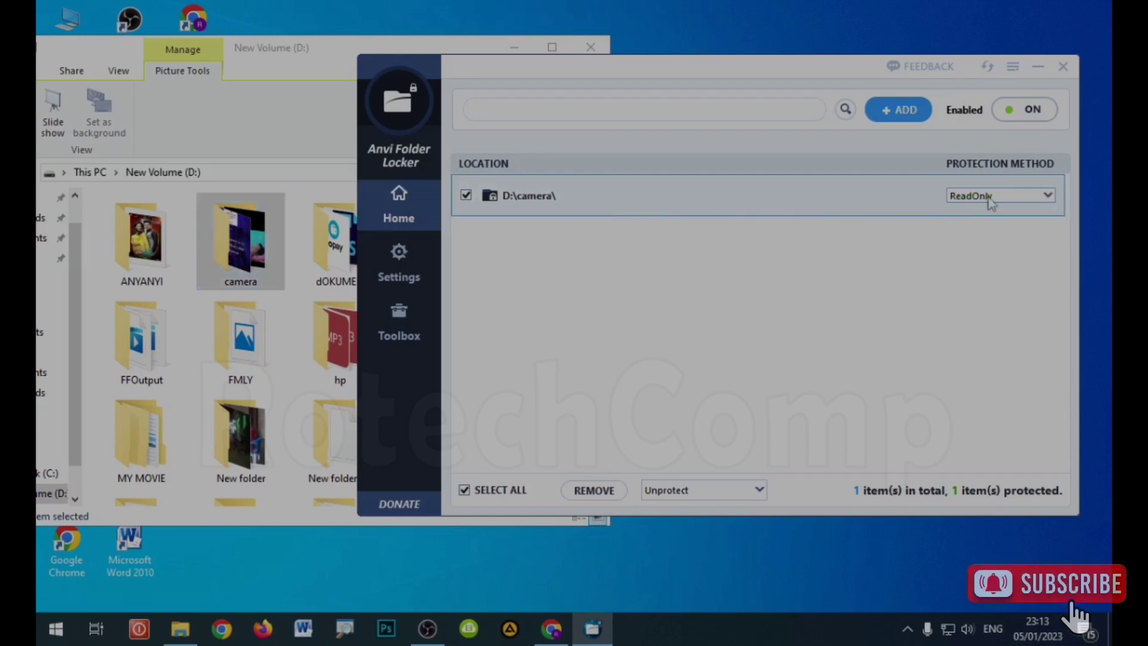
# Step: Set D:\camera protection from ReadOnly to Hide and Lock
pyautogui.click(991, 202)
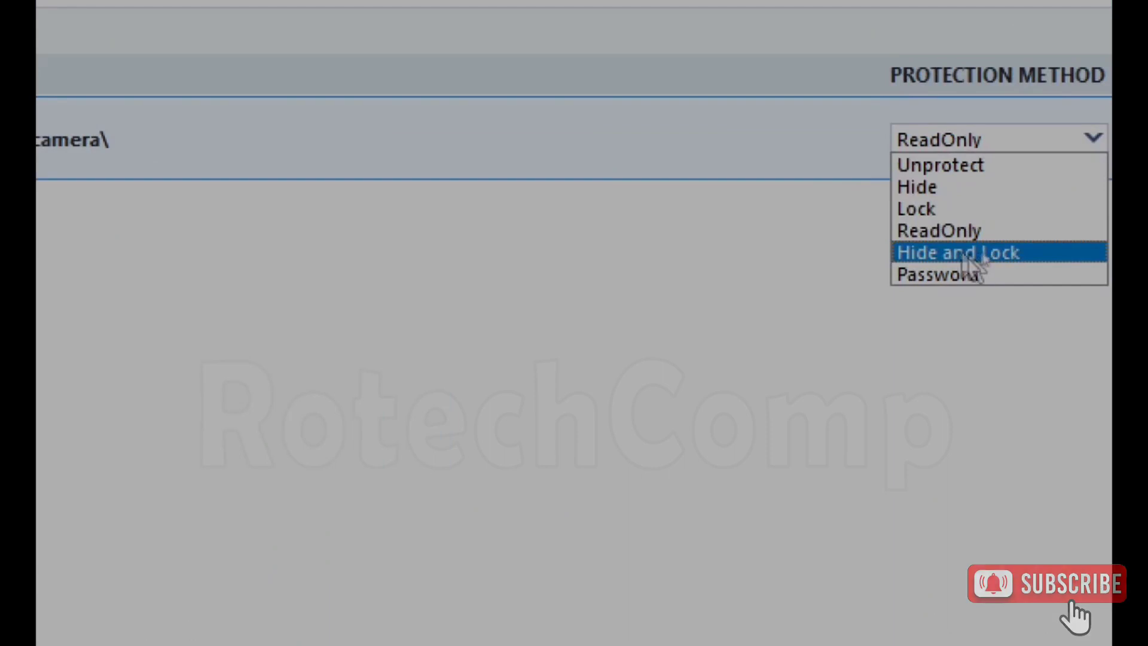
pyautogui.click(947, 252)
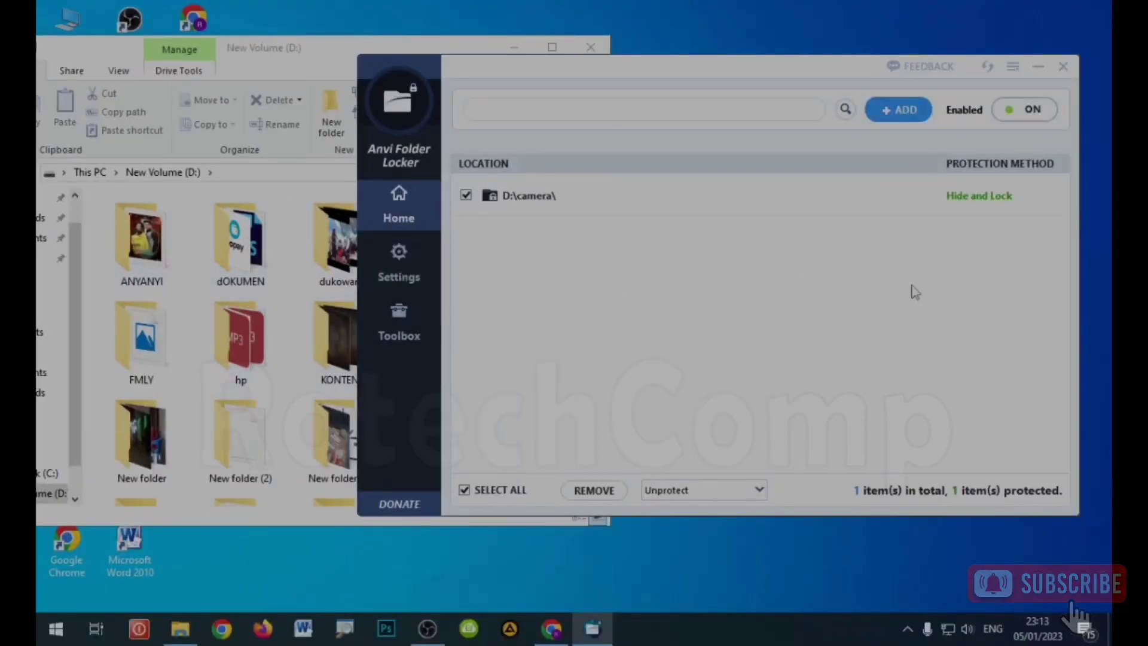
pyautogui.moveTo(723, 68); pyautogui.dragTo(707, 62)
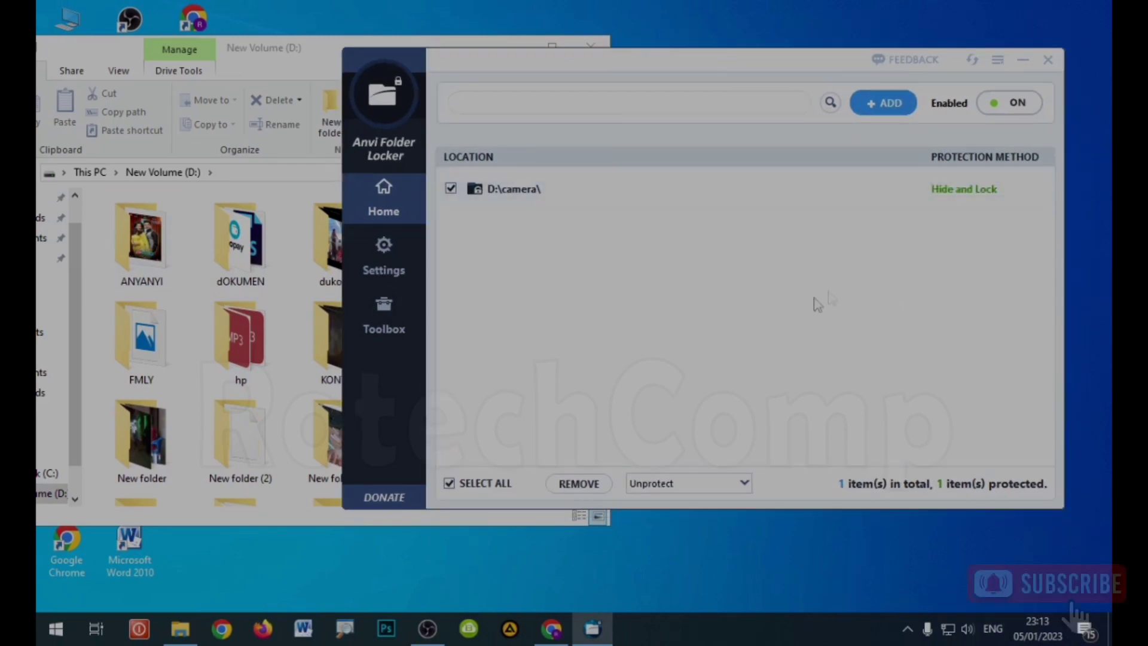
pyautogui.click(975, 191)
pyautogui.click(982, 192)
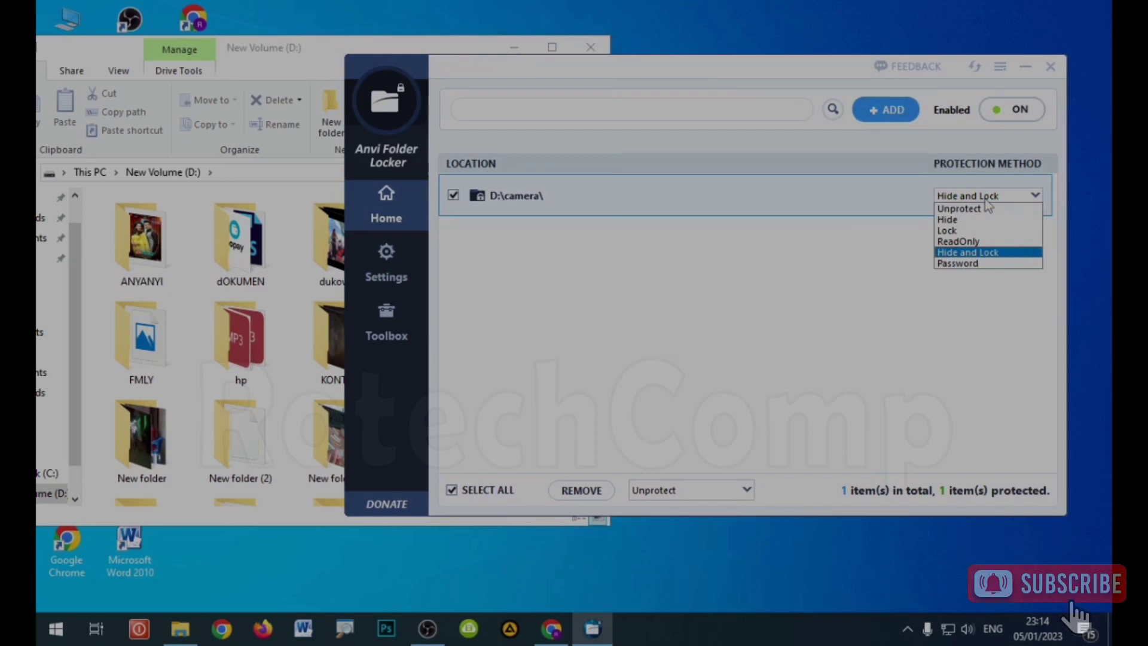
# Step: Set D:\camera protection to Password using the default master password
pyautogui.click(958, 263)
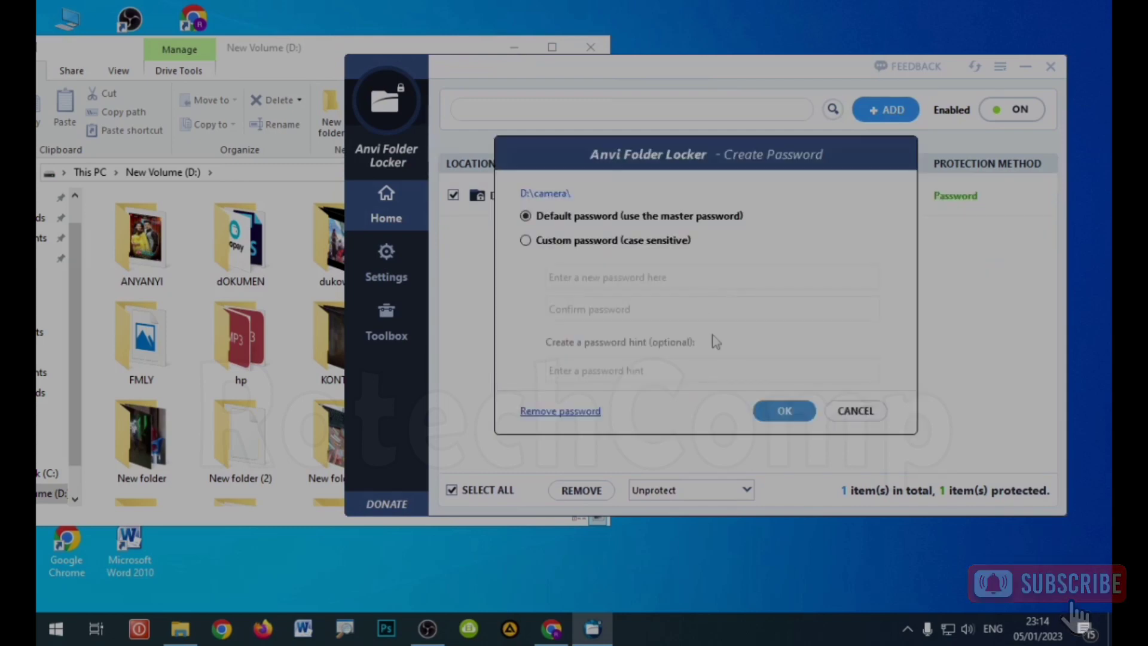
pyautogui.click(785, 412)
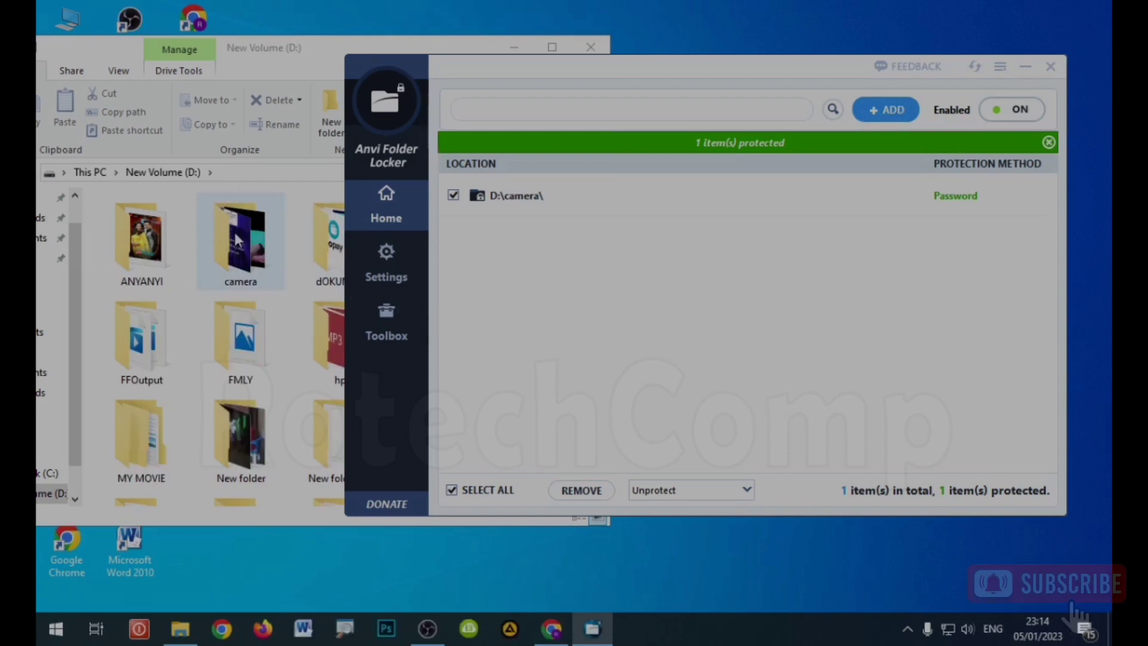
pyautogui.moveTo(445, 69); pyautogui.dragTo(497, 66)
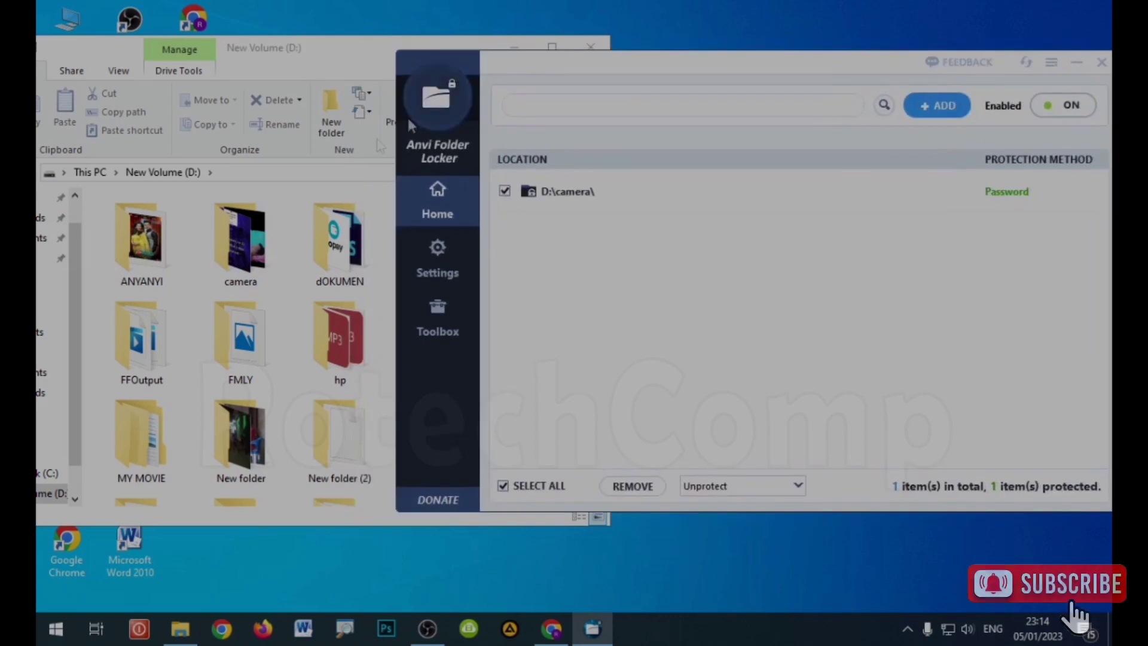
# Step: Open camera in Explorer to bring up the Anvi password prompt
pyautogui.click(237, 251)
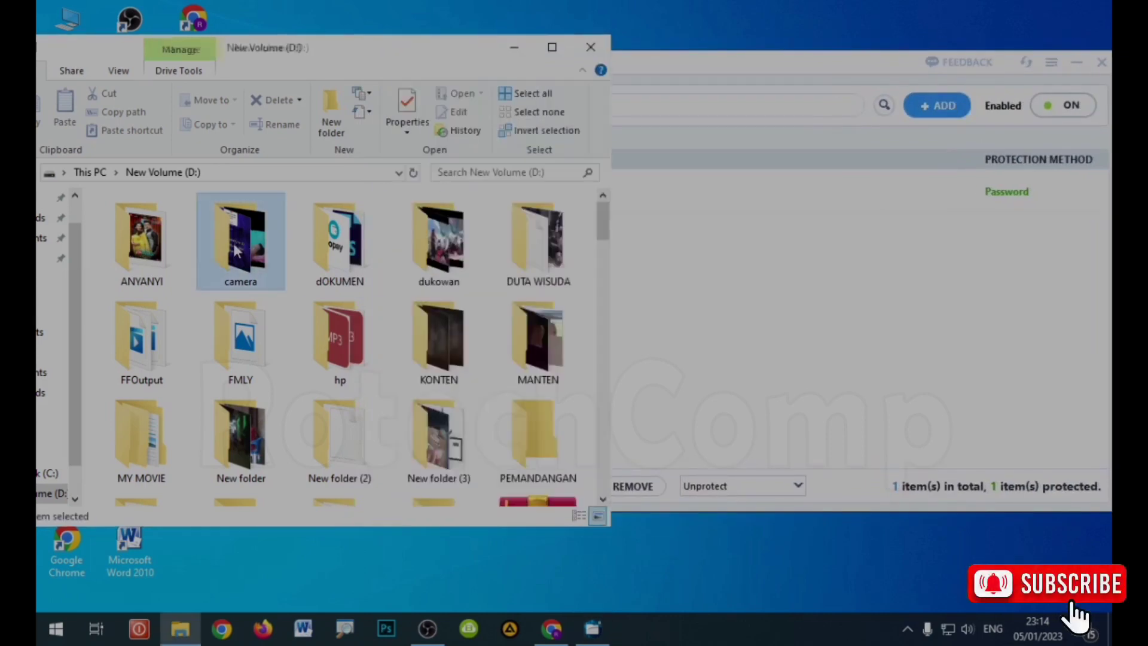
pyautogui.doubleClick(237, 252)
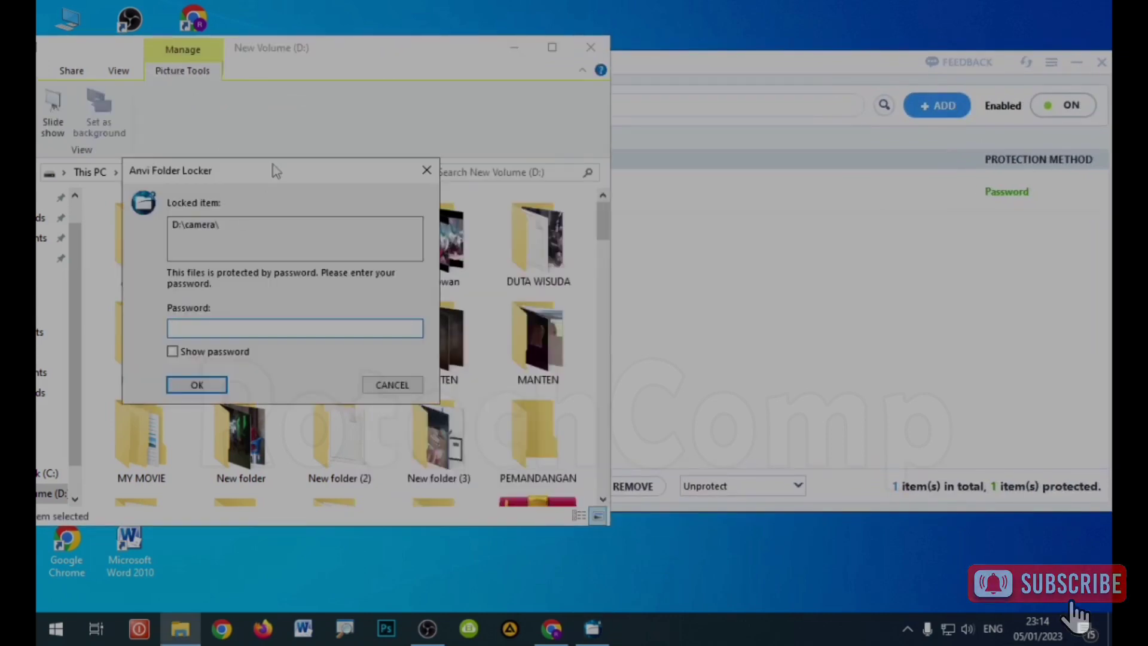
pyautogui.moveTo(274, 172); pyautogui.dragTo(461, 138)
pyautogui.click(431, 297)
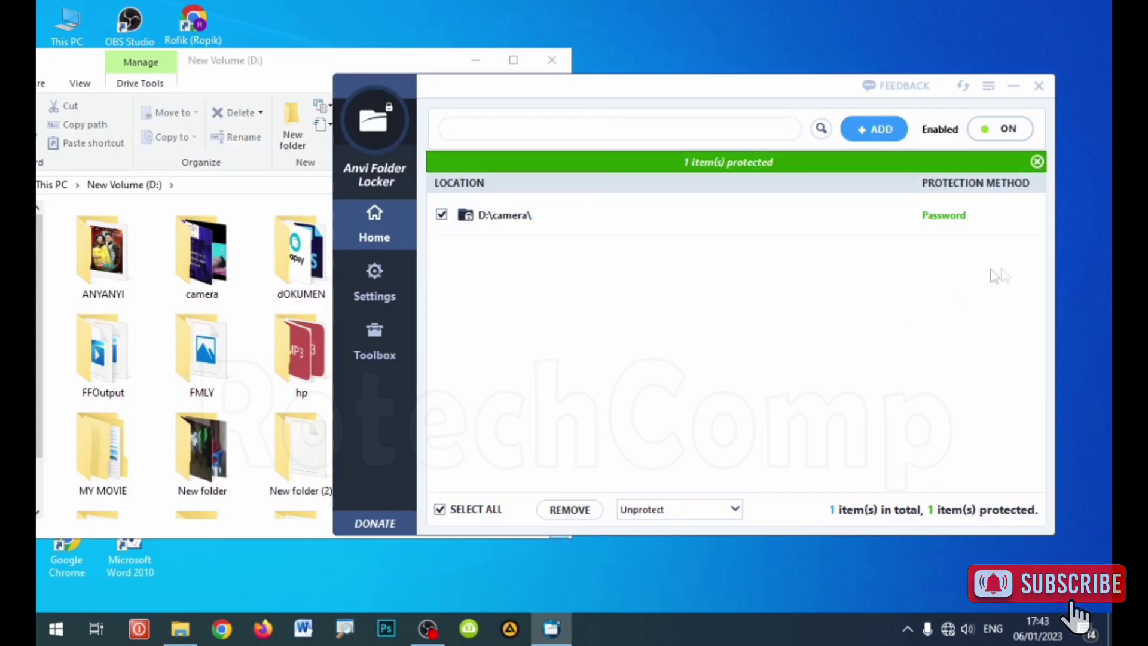
# Step: Set D:\camera to Unprotect, leaving 0 items protected
pyautogui.click(1017, 215)
pyautogui.click(1025, 215)
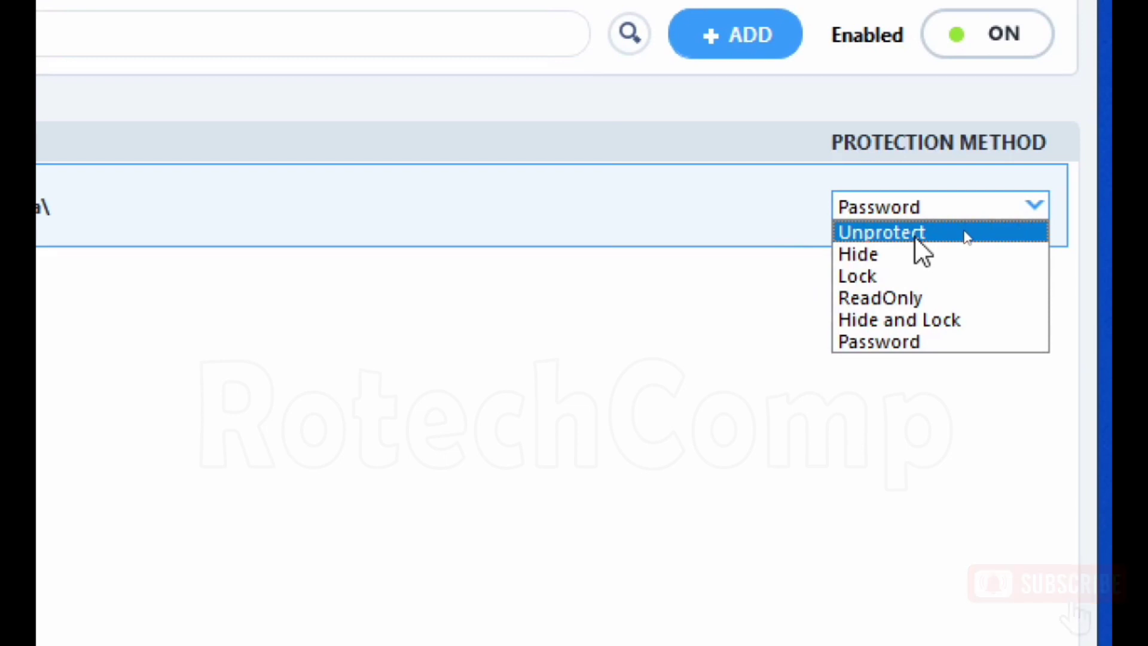
pyautogui.click(795, 295)
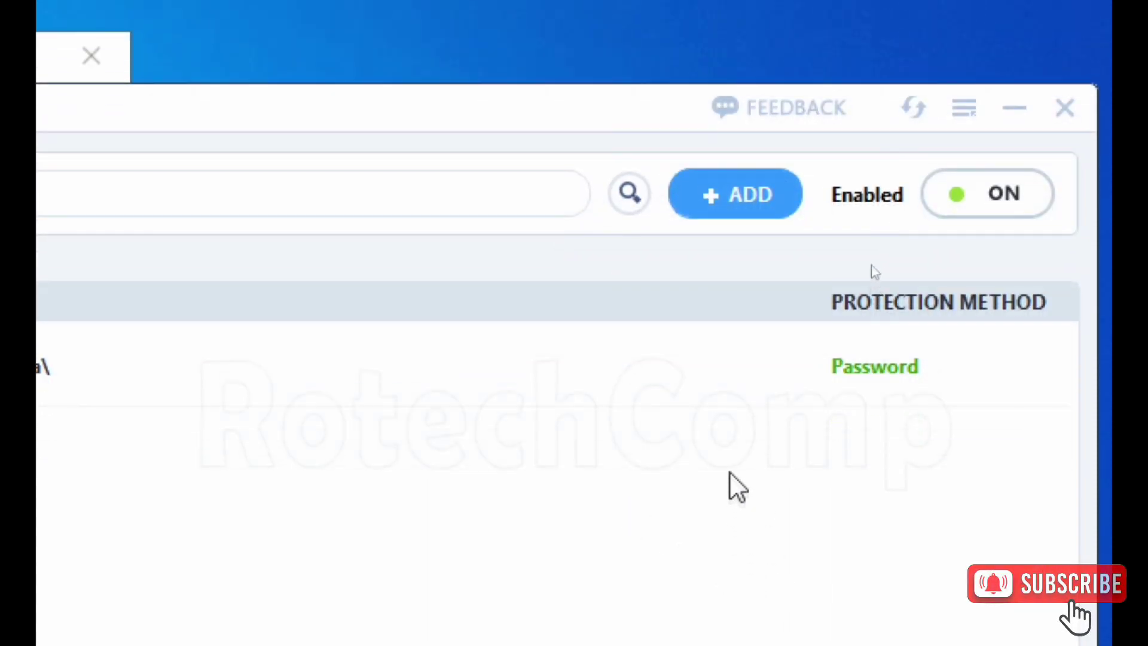
pyautogui.click(884, 460)
pyautogui.click(745, 460)
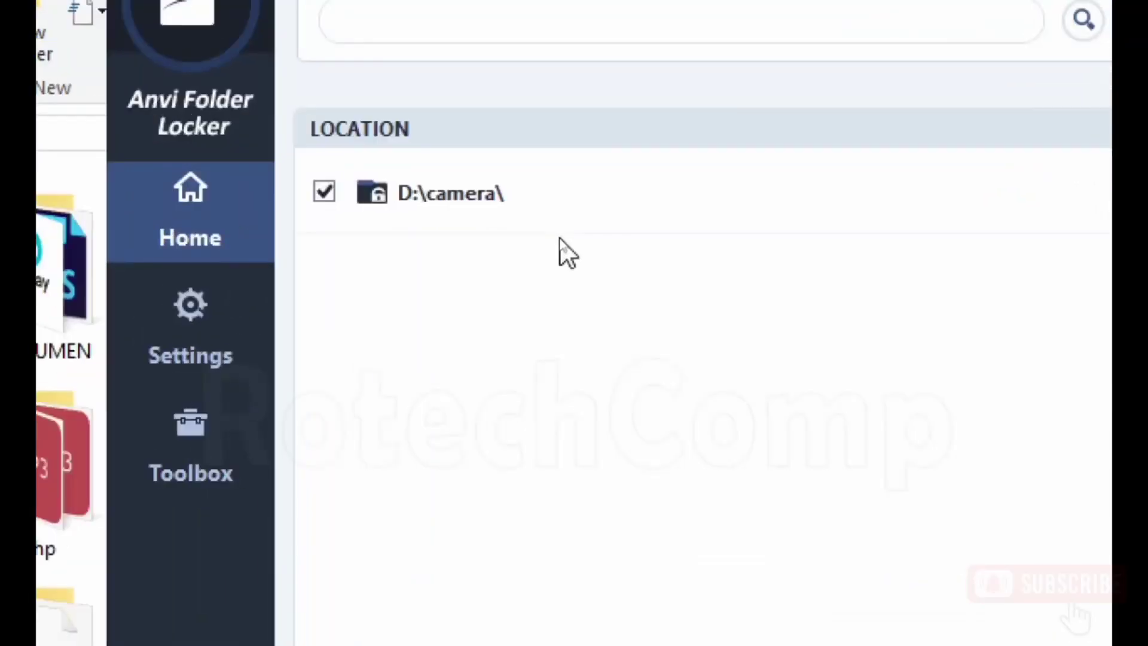
pyautogui.click(992, 217)
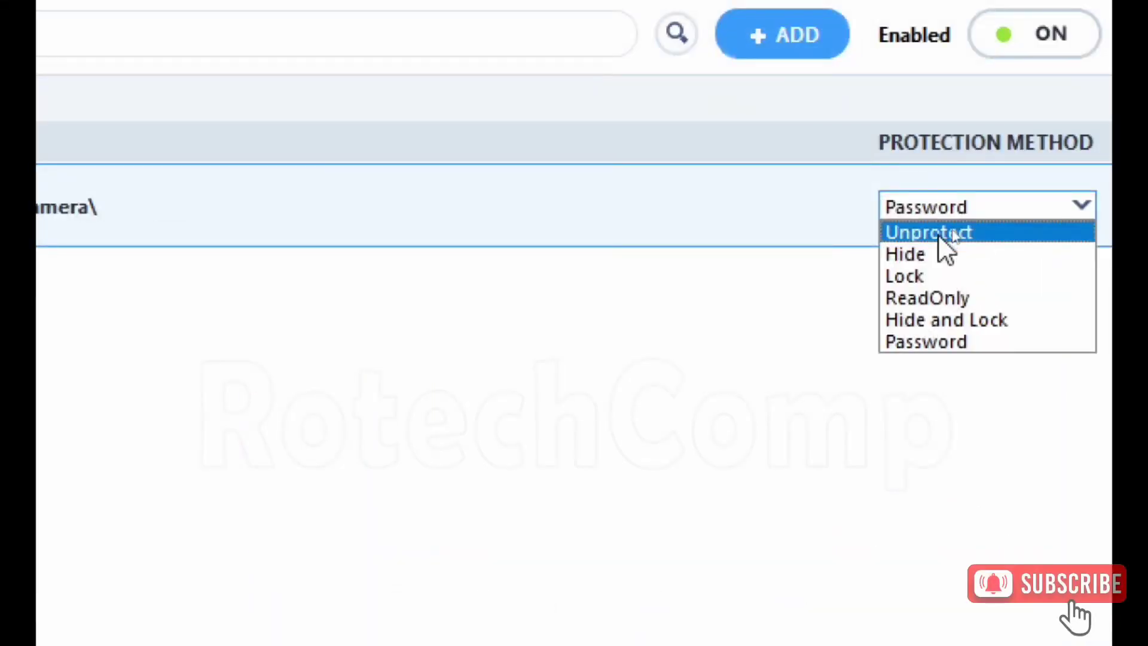
pyautogui.click(952, 228)
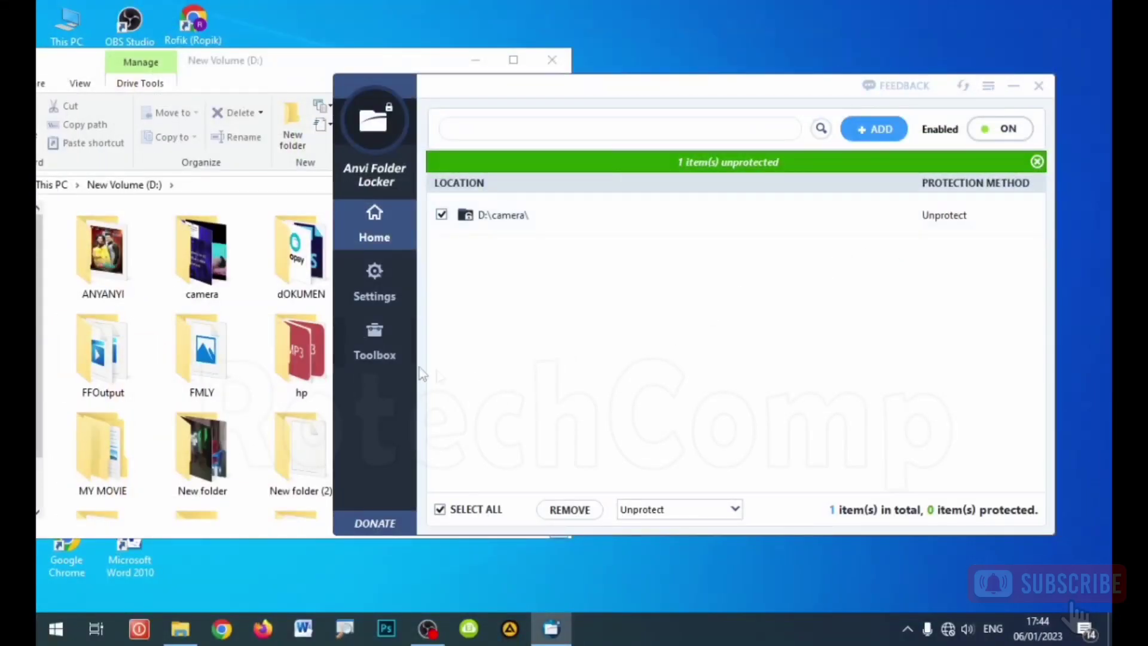
# Step: Open the D:\camera folder in a maximized File Explorer window
pyautogui.moveTo(402, 196); pyautogui.dragTo(425, 189)
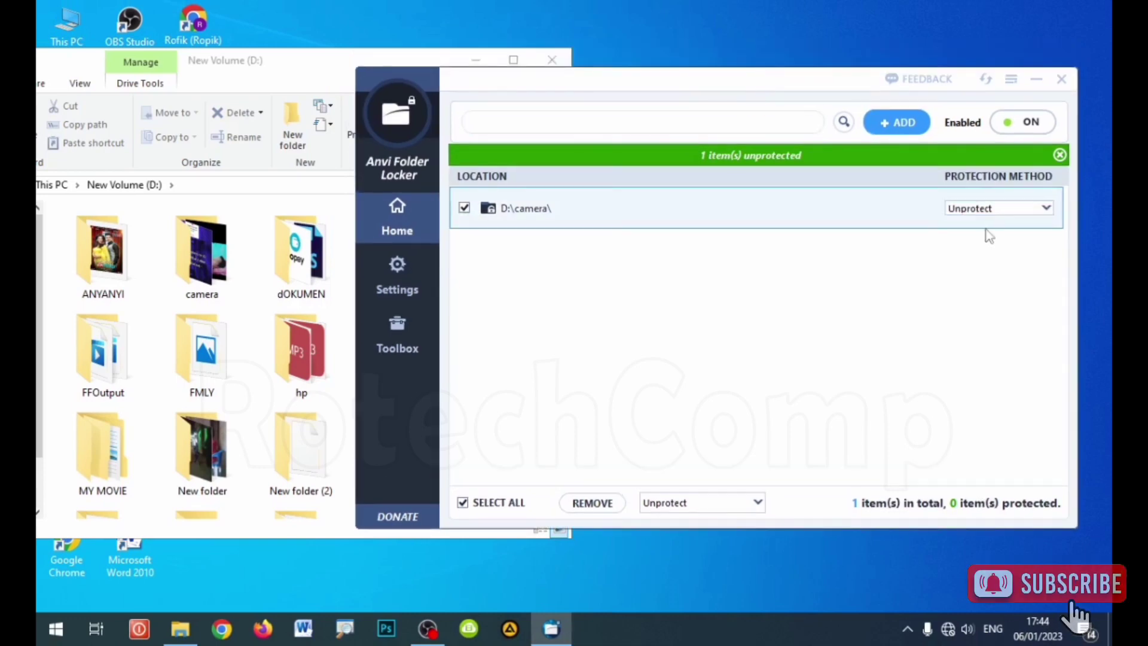
pyautogui.click(257, 68)
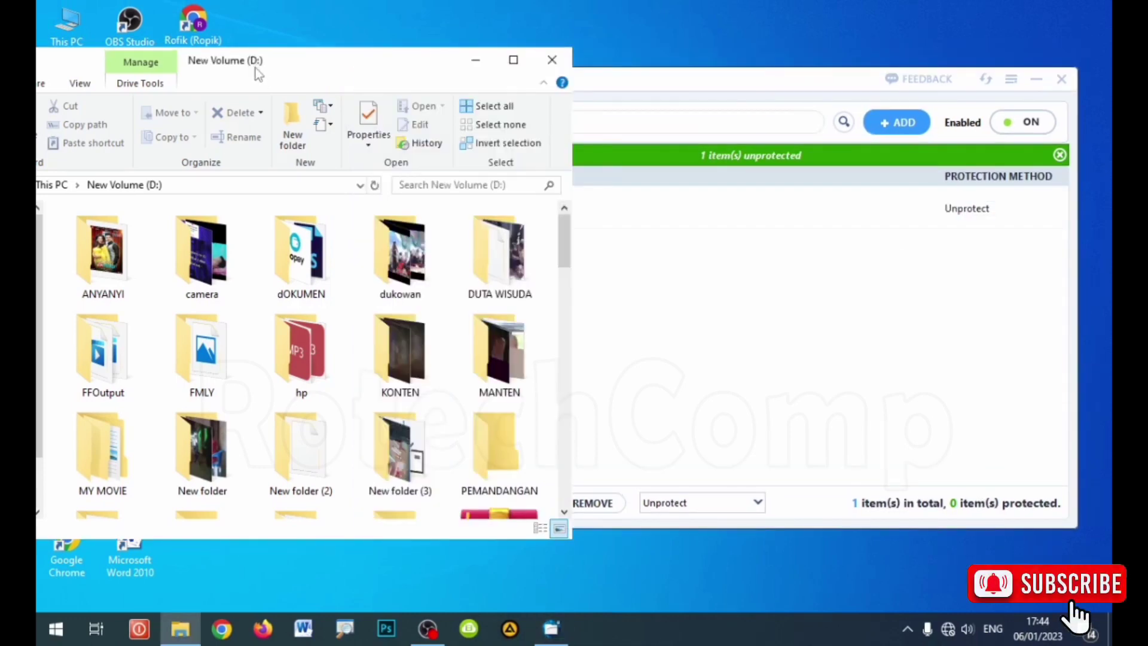
pyautogui.doubleClick(199, 254)
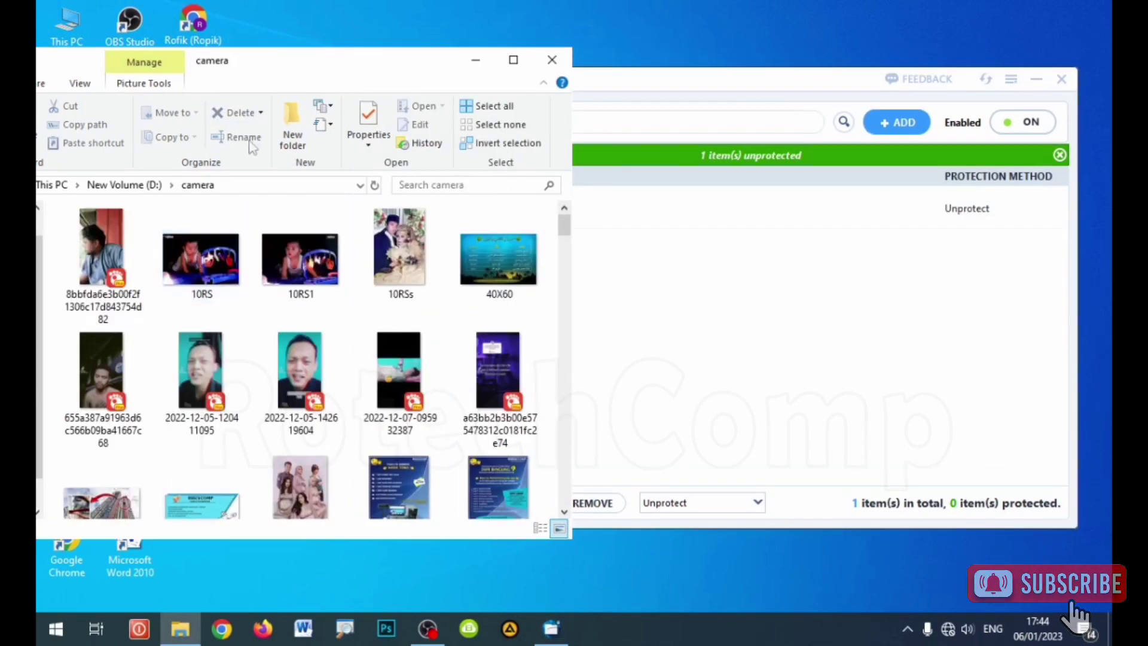
pyautogui.doubleClick(289, 67)
# Step: Scroll through the 183 camera pictures, restore the Explorer window and return to Anvi Folder Locker
pyautogui.scroll(-10, 616, 270)
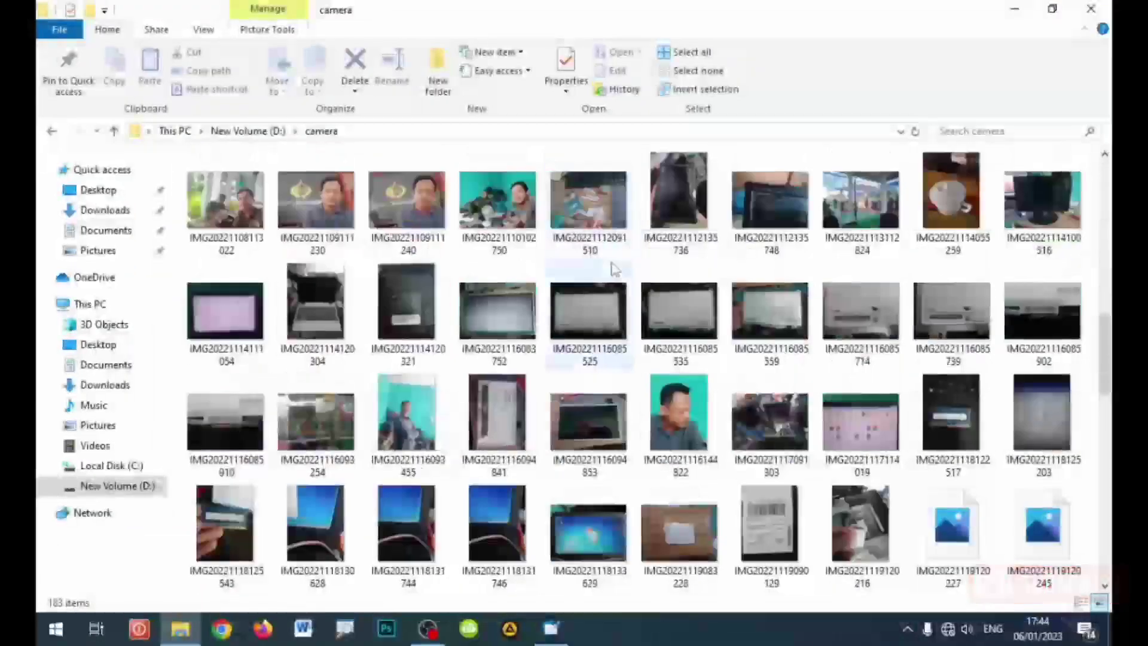
pyautogui.scroll(-5, 617, 269)
pyautogui.scroll(15, 616, 269)
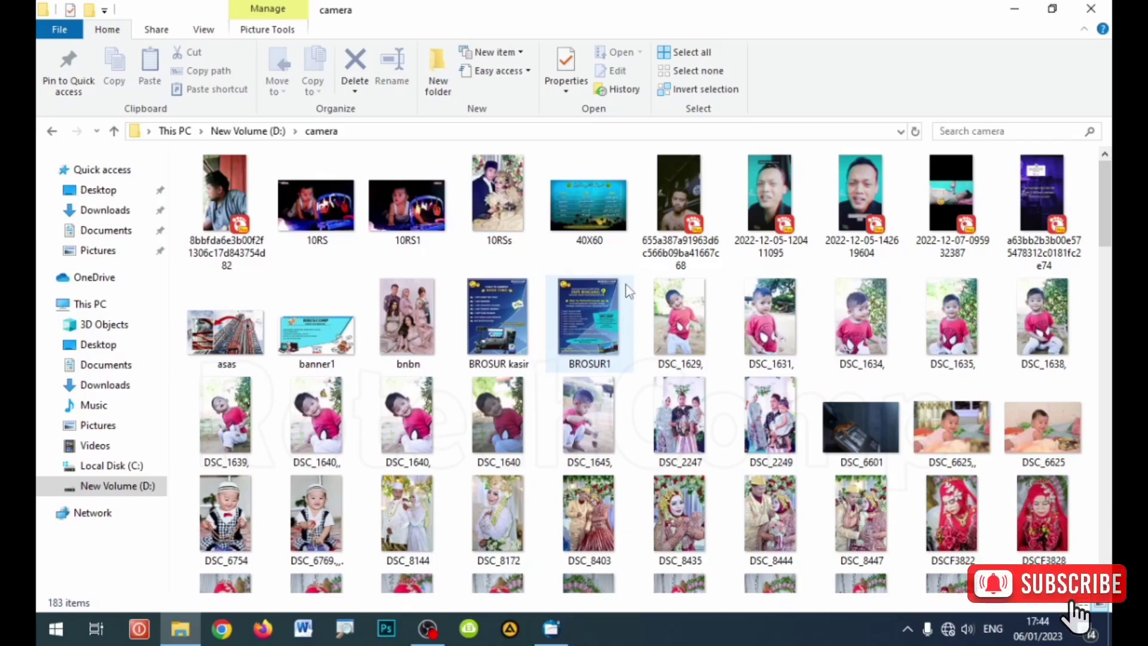
pyautogui.scroll(-10, 630, 291)
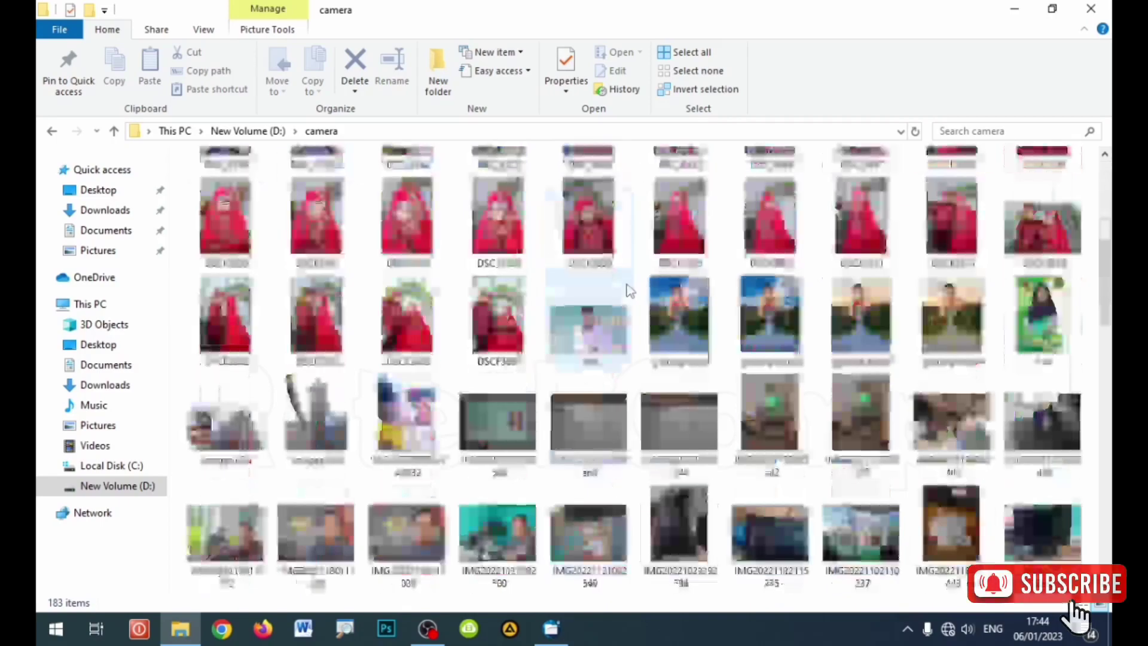
pyautogui.scroll(9, 636, 293)
pyautogui.scroll(2, 635, 293)
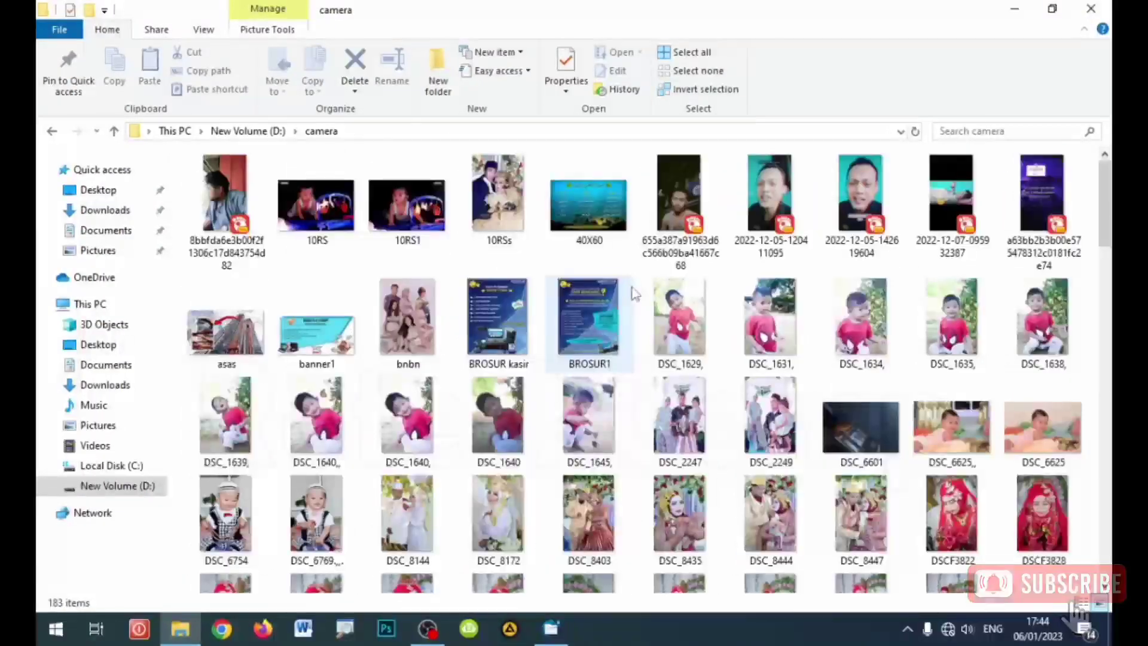
pyautogui.scroll(-5, 635, 293)
pyautogui.doubleClick(640, 12)
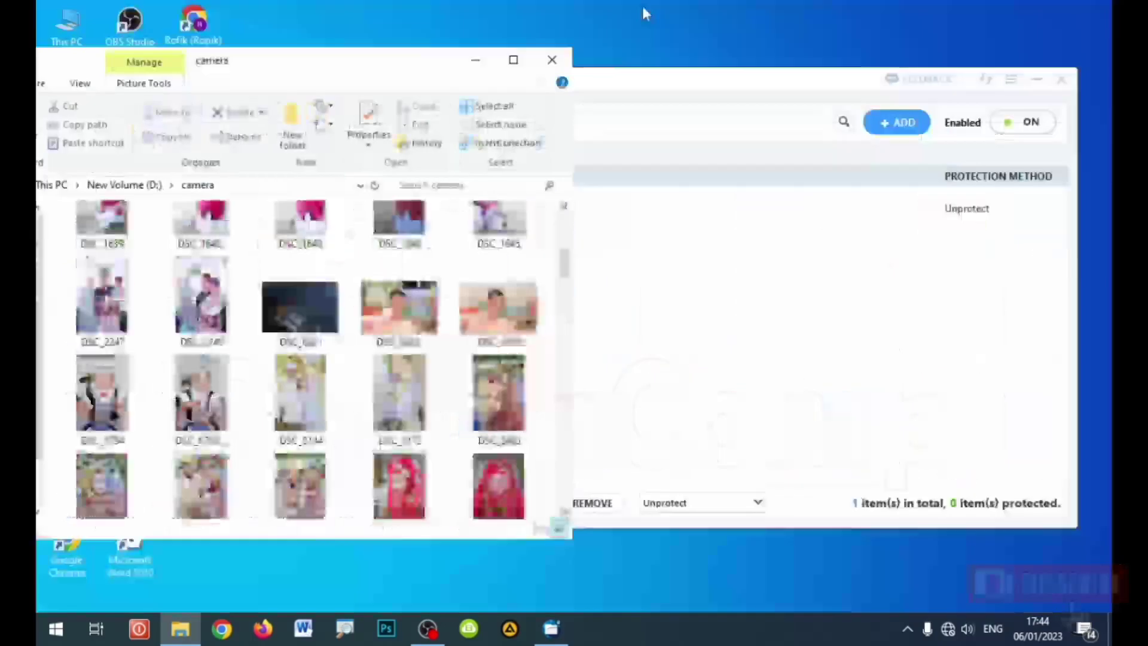
pyautogui.click(614, 112)
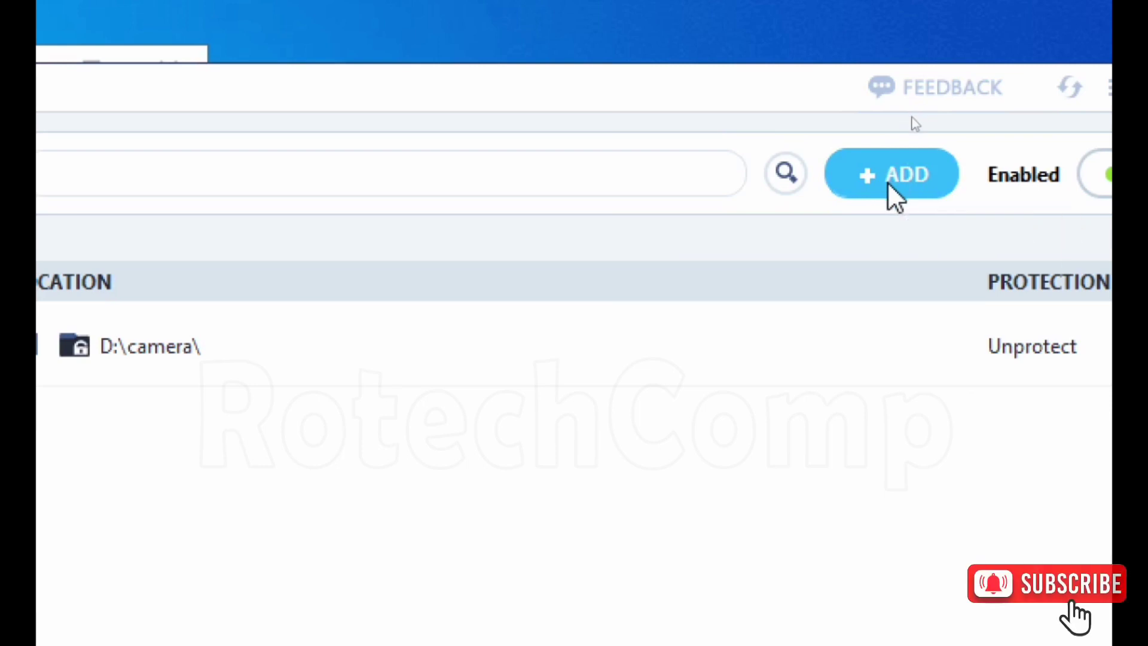
# Step: Add the D:\dukowan folder to Anvi Folder Locker's list
pyautogui.click(895, 197)
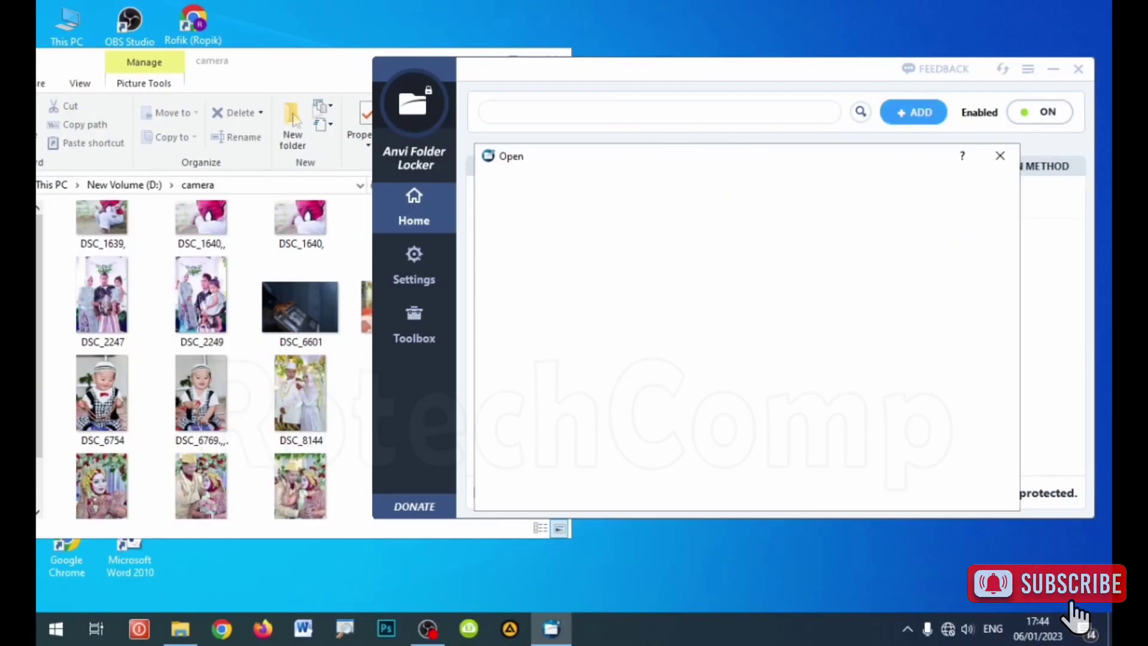
pyautogui.moveTo(604, 155); pyautogui.dragTo(579, 127)
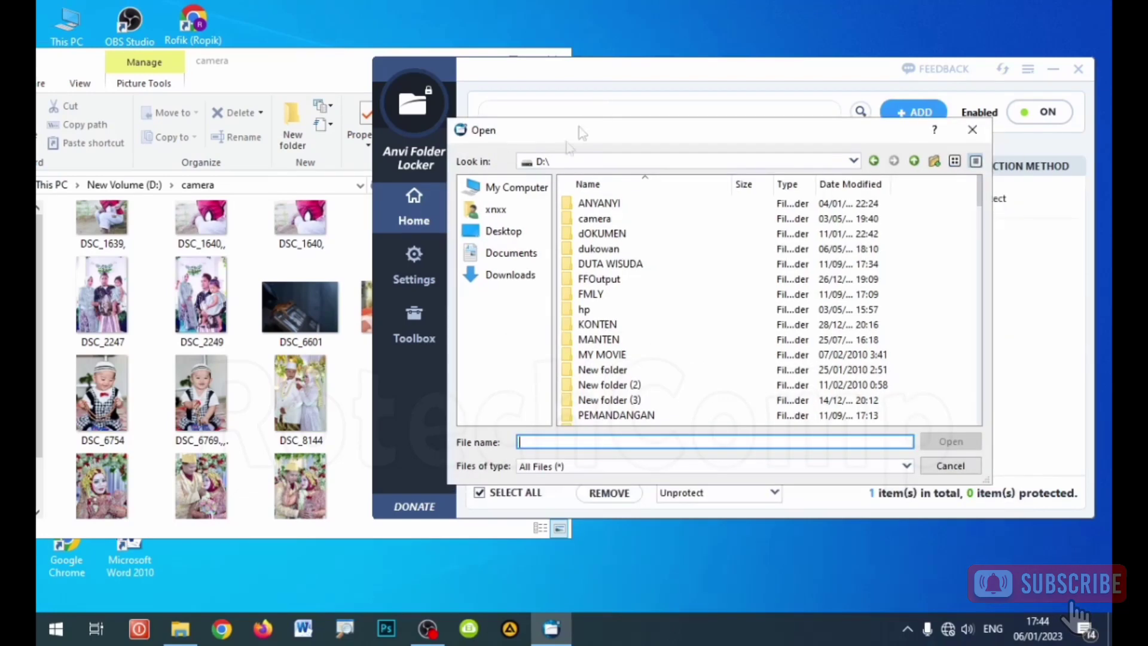
pyautogui.click(629, 252)
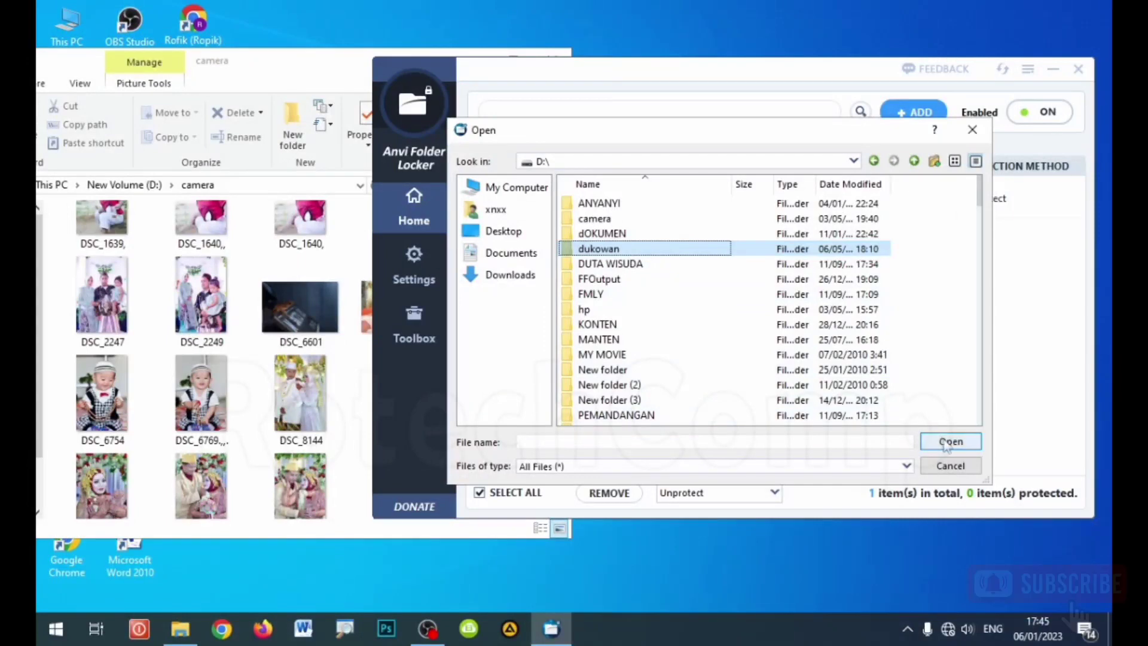
pyautogui.click(930, 441)
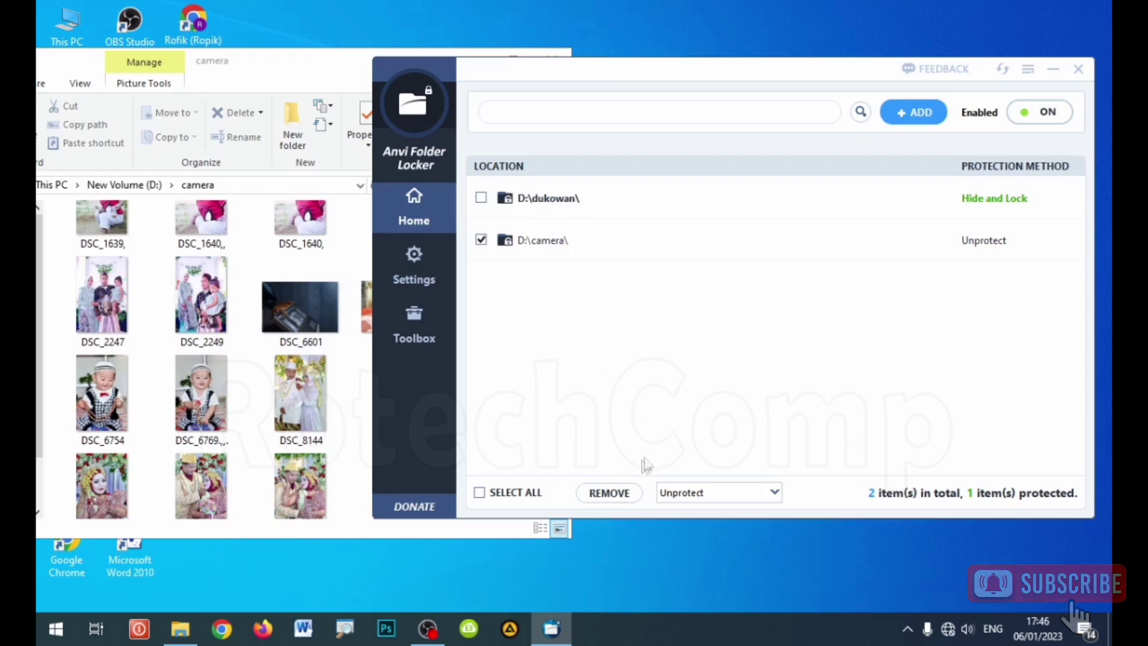
# Step: Remove D:\dukowan from the list, leaving D:\camera as the only ticked entry
pyautogui.click(616, 494)
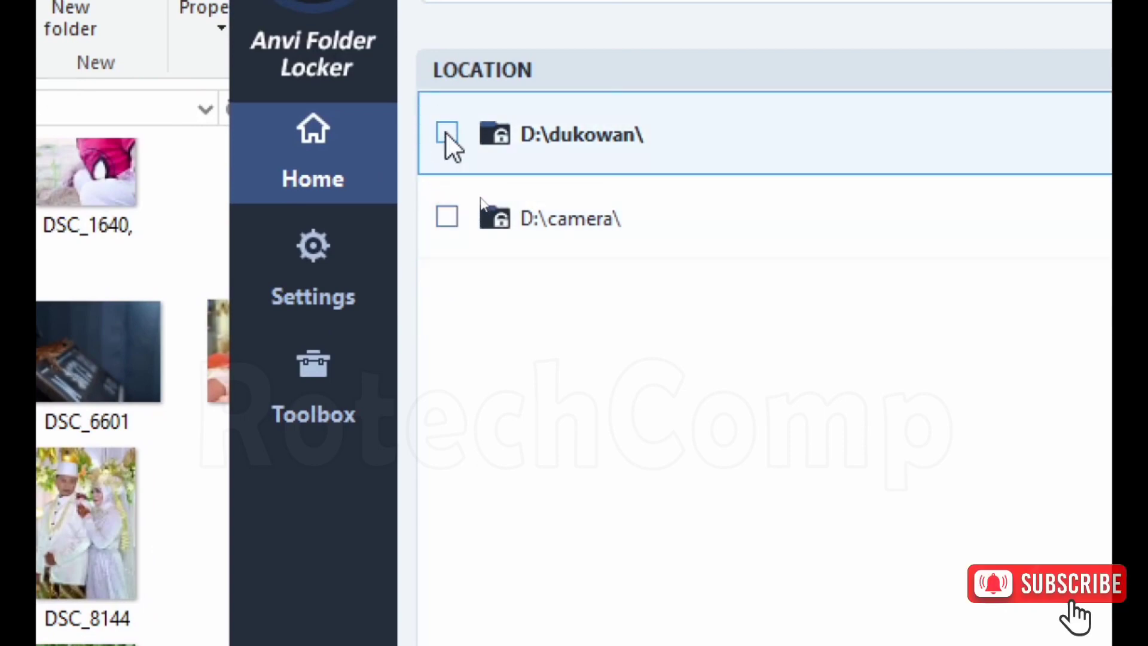
pyautogui.click(446, 133)
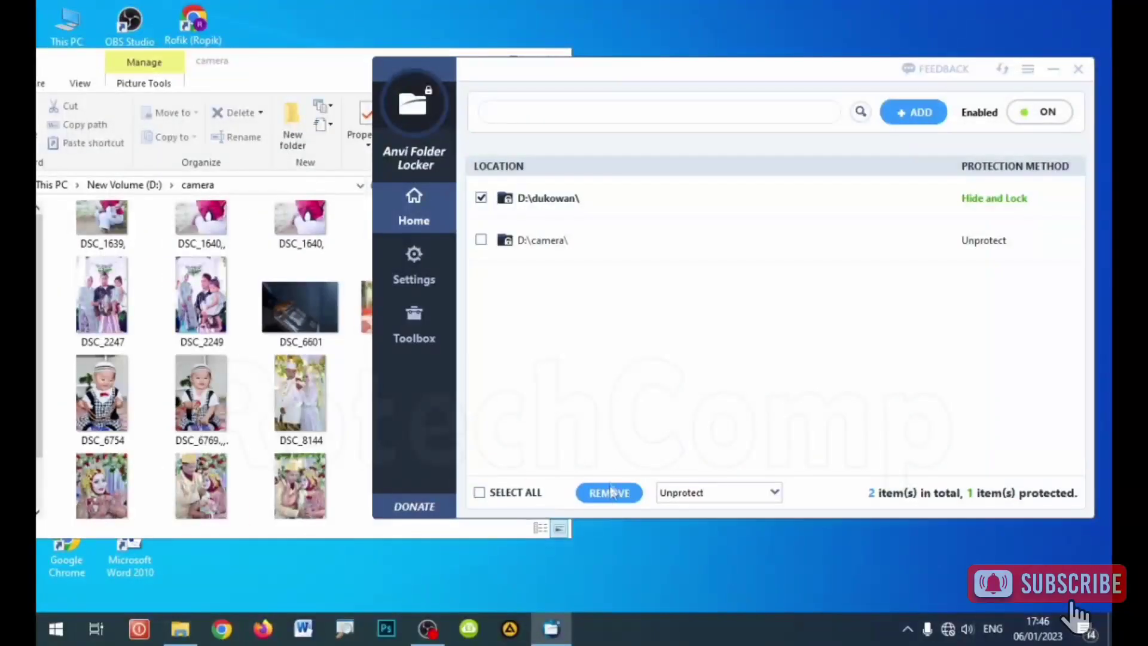
pyautogui.click(601, 484)
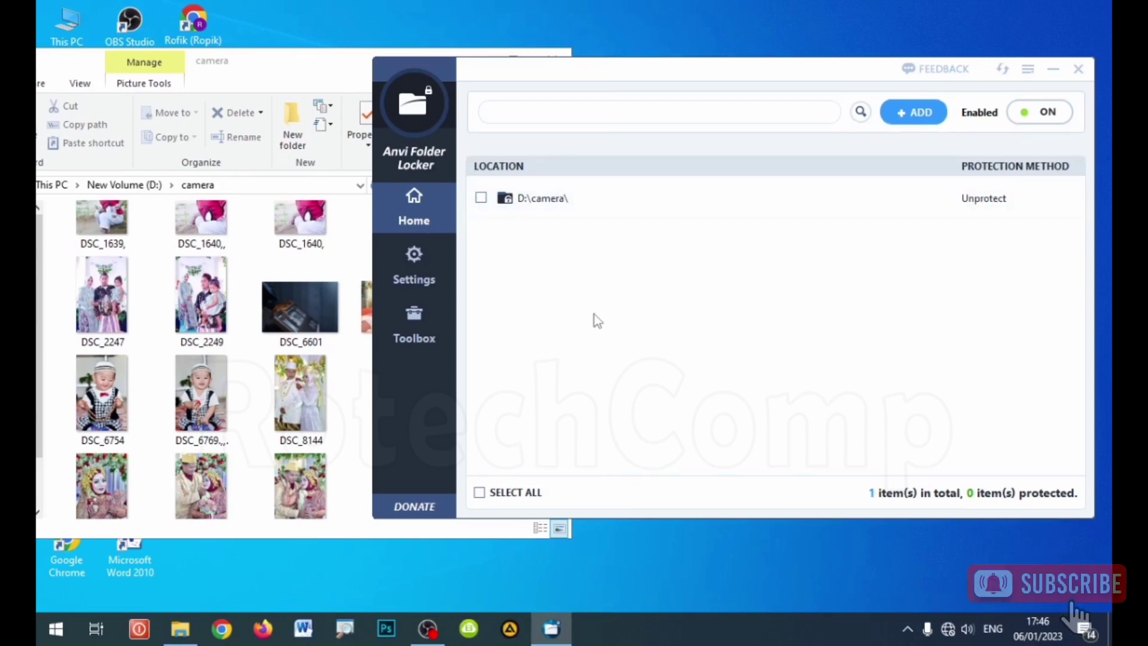
pyautogui.click(481, 198)
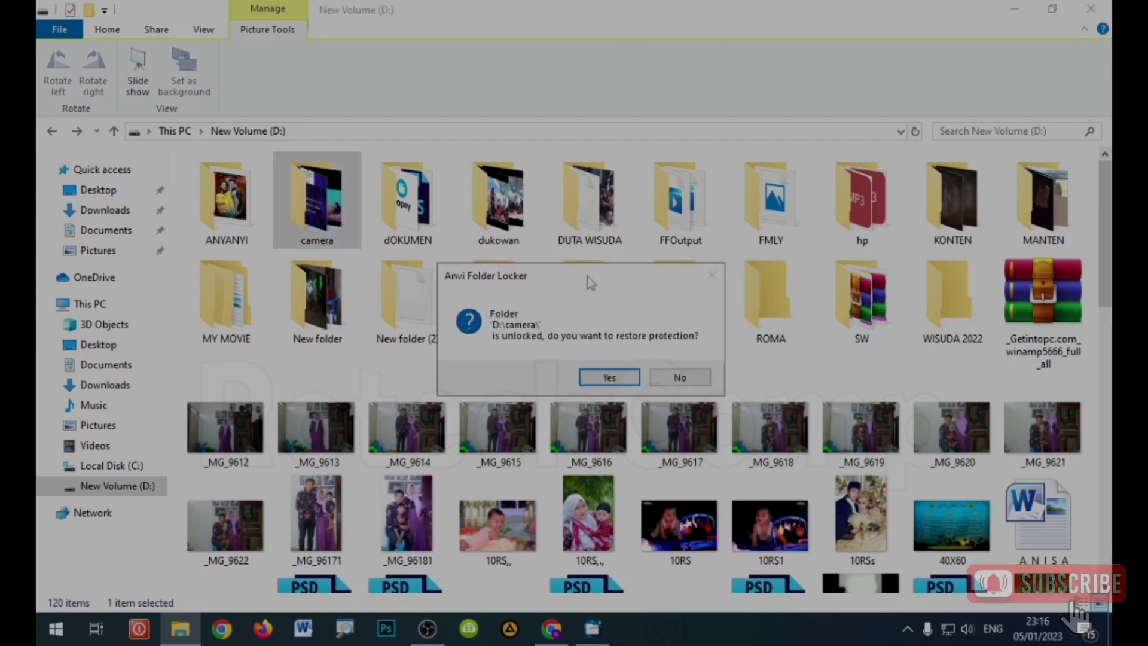
# Step: Answer Yes to the 'Folder D:\camera\ is unlocked' prompt to re-protect the camera folder
pyautogui.moveTo(568, 242); pyautogui.dragTo(567, 209)
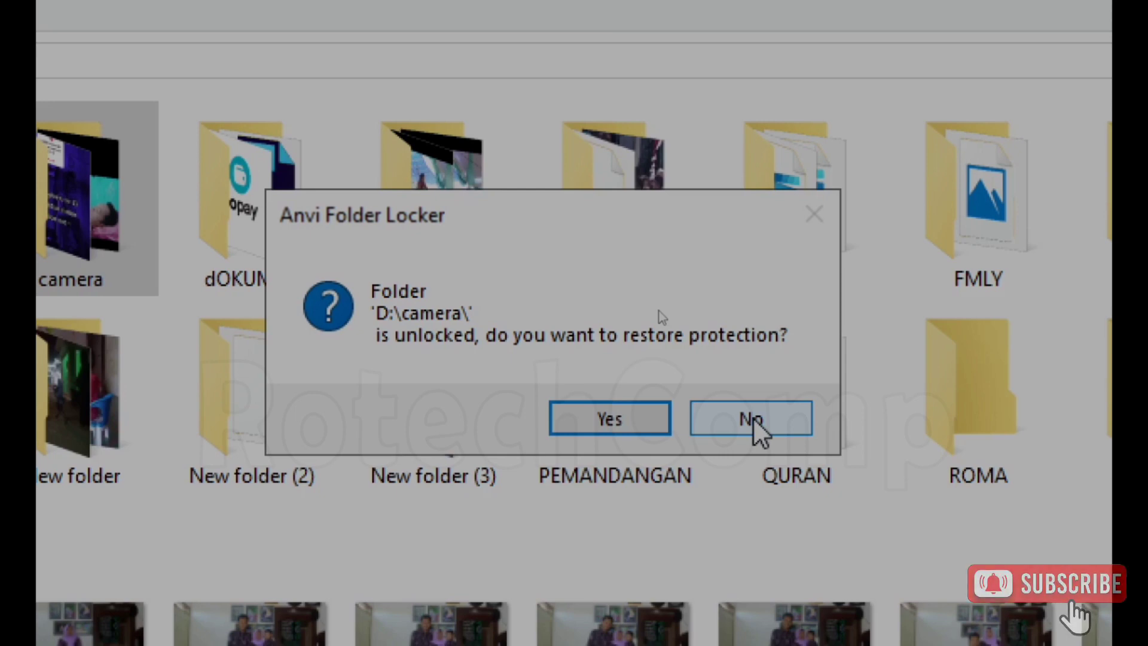
pyautogui.click(628, 418)
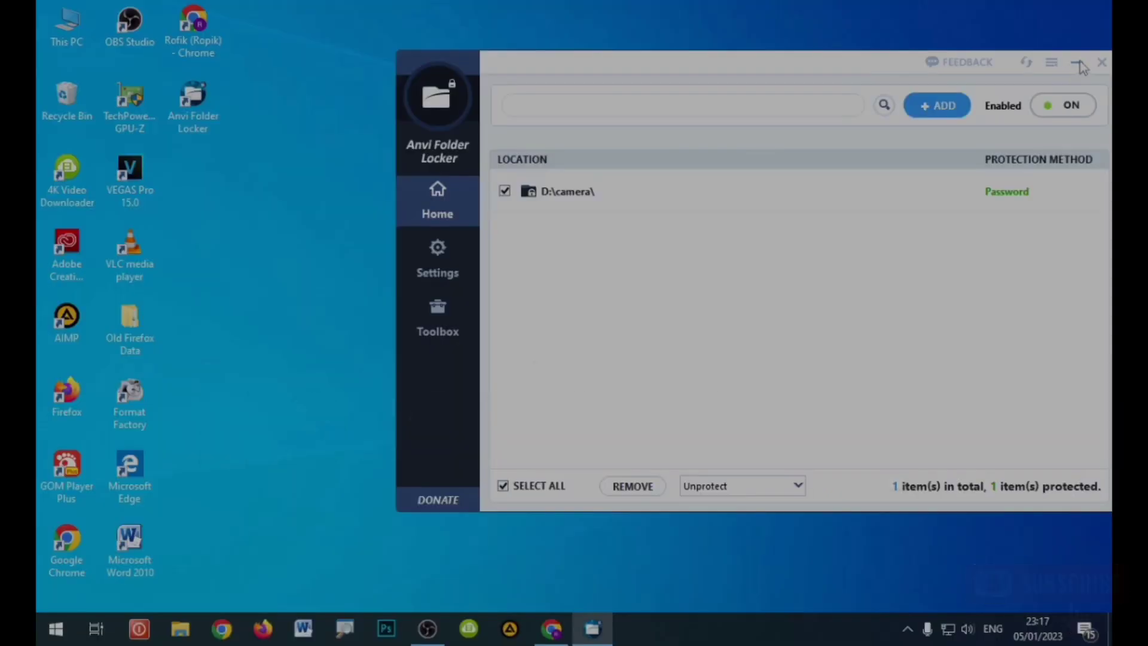
# Step: Try opening D:\camera from New Volume (D:) and cancel the password prompt that appears
pyautogui.click(1079, 64)
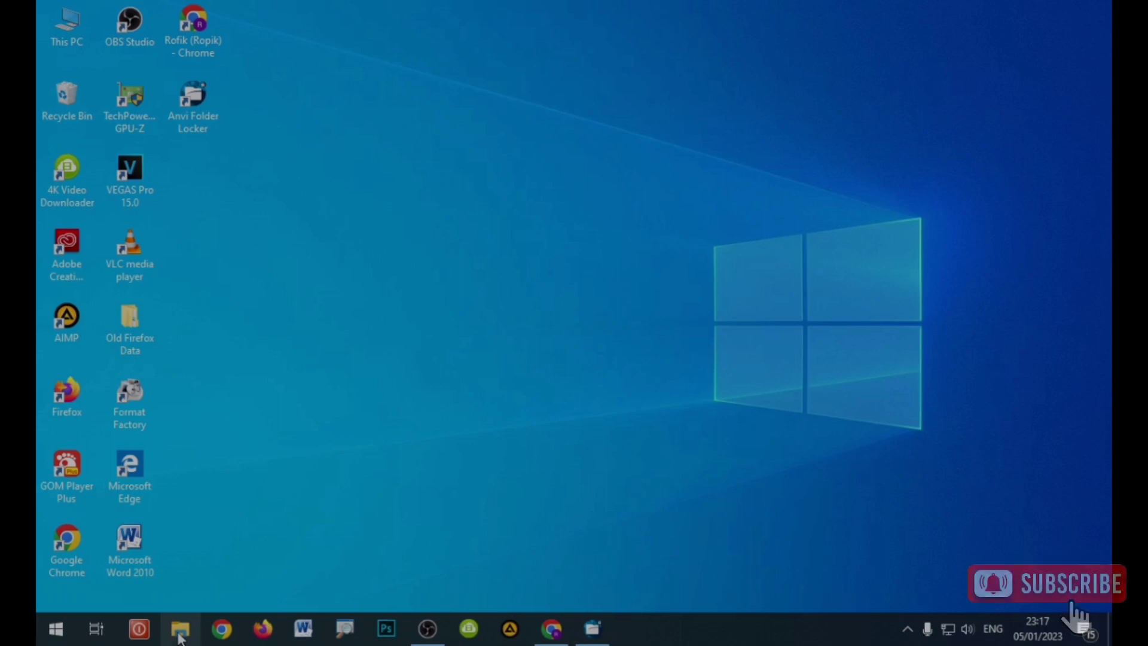
pyautogui.click(179, 636)
pyautogui.doubleClick(494, 312)
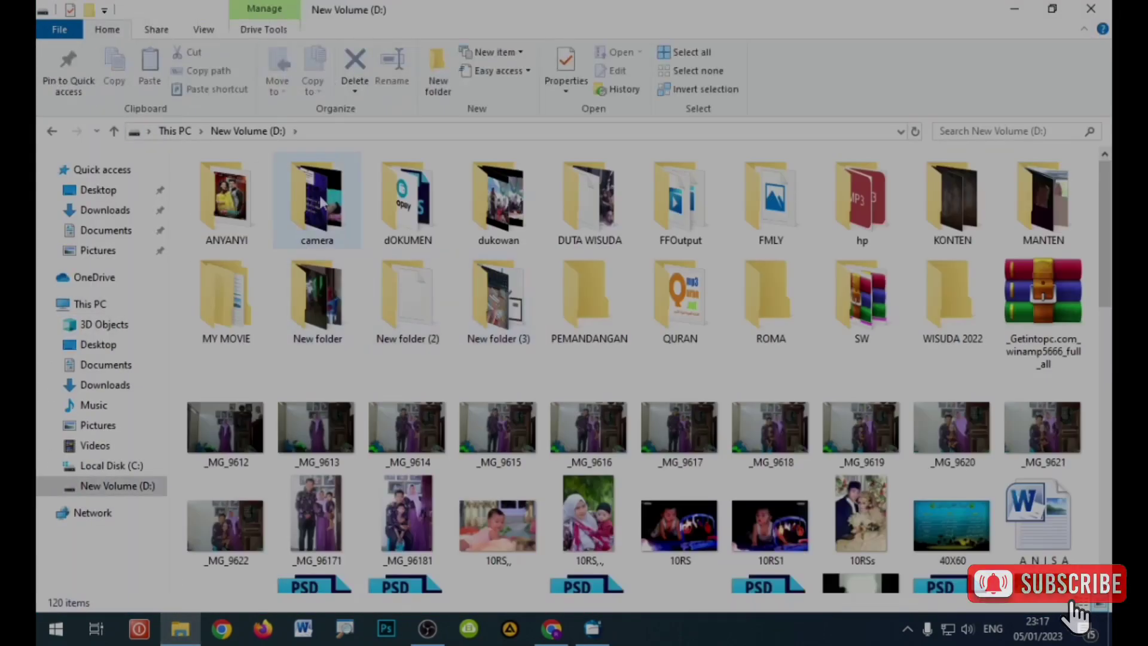
pyautogui.doubleClick(321, 202)
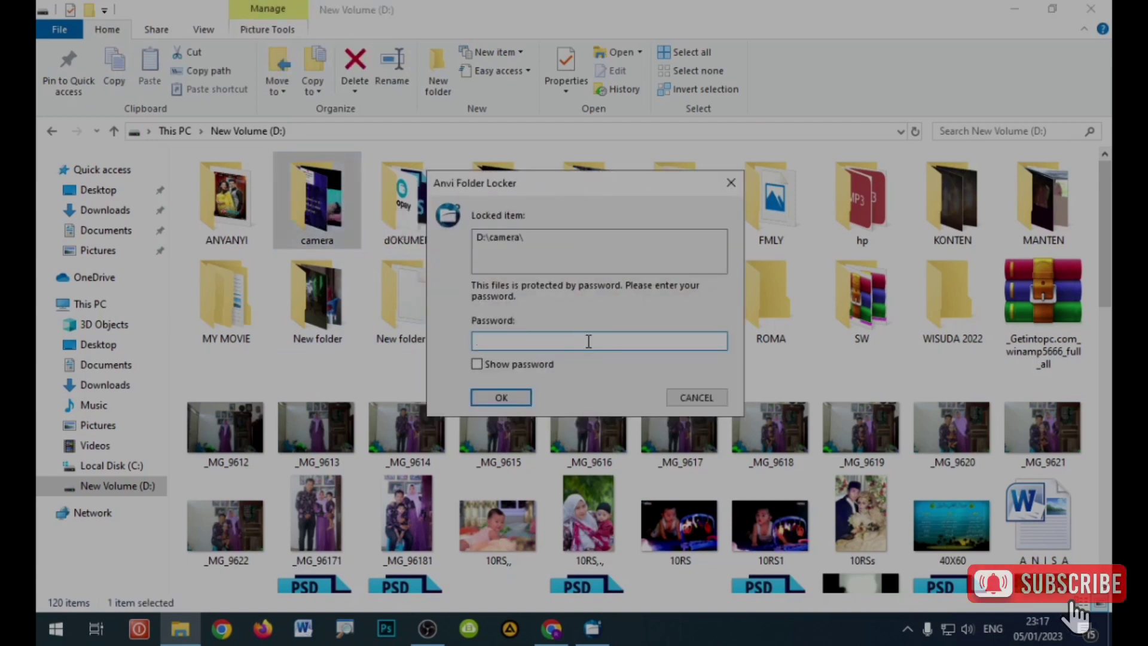
pyautogui.click(731, 183)
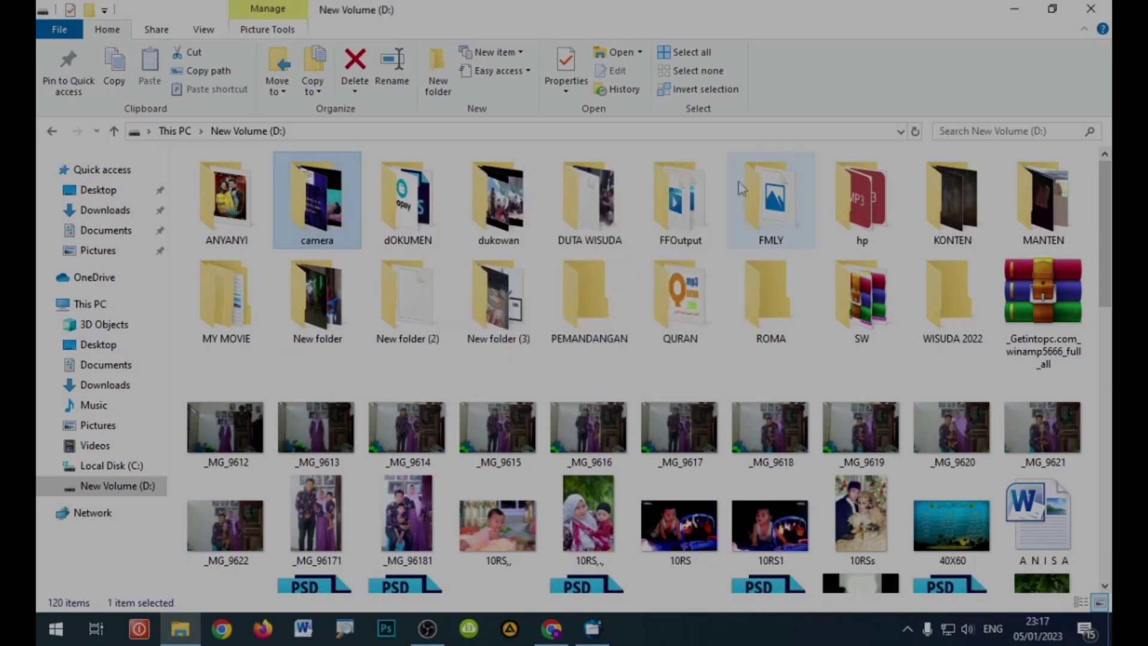
# Step: Show the Windows desktop with Win+D and refresh it
pyautogui.press('super+d')
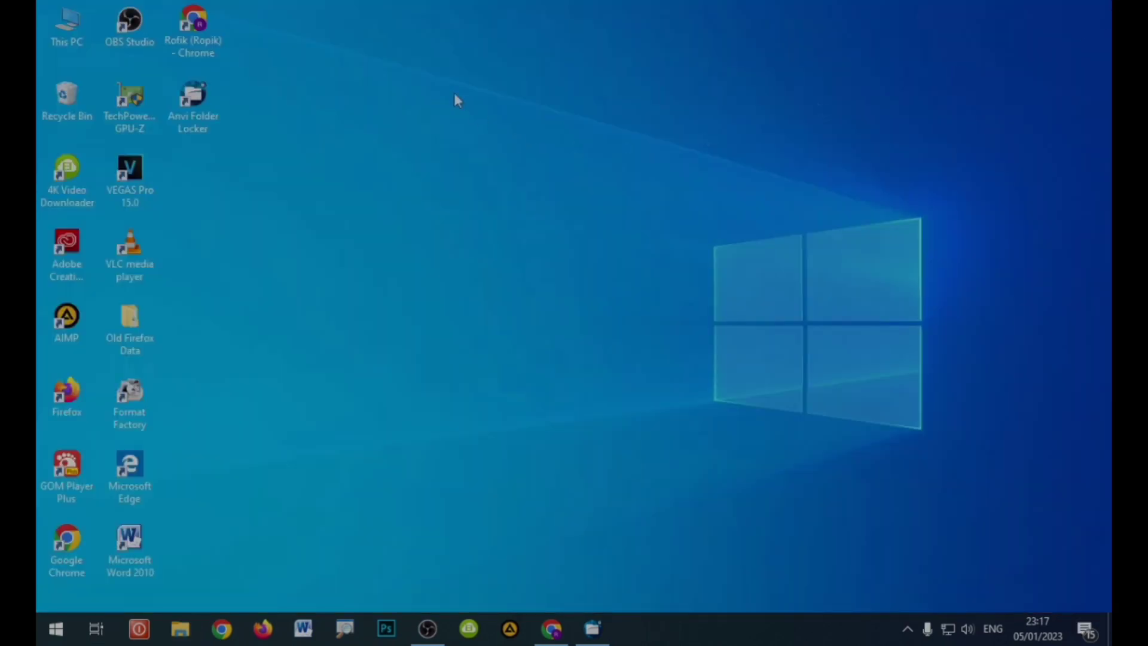
pyautogui.rightClick(454, 92)
pyautogui.click(505, 141)
pyautogui.rightClick(358, 129)
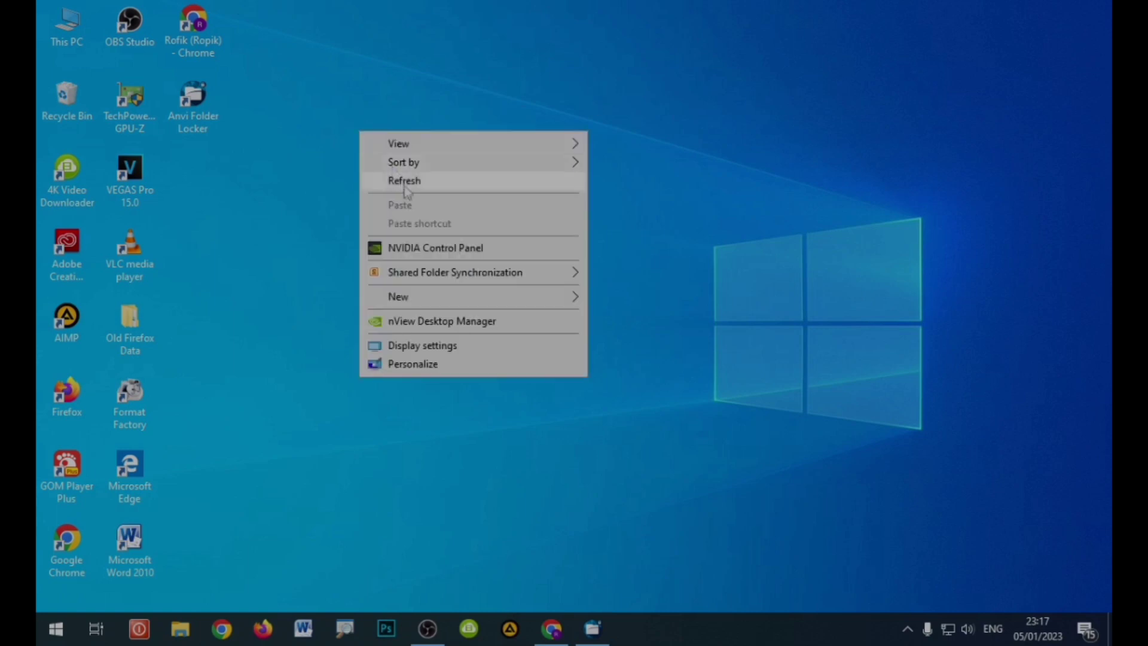
pyautogui.click(403, 190)
pyautogui.rightClick(334, 131)
pyautogui.click(385, 190)
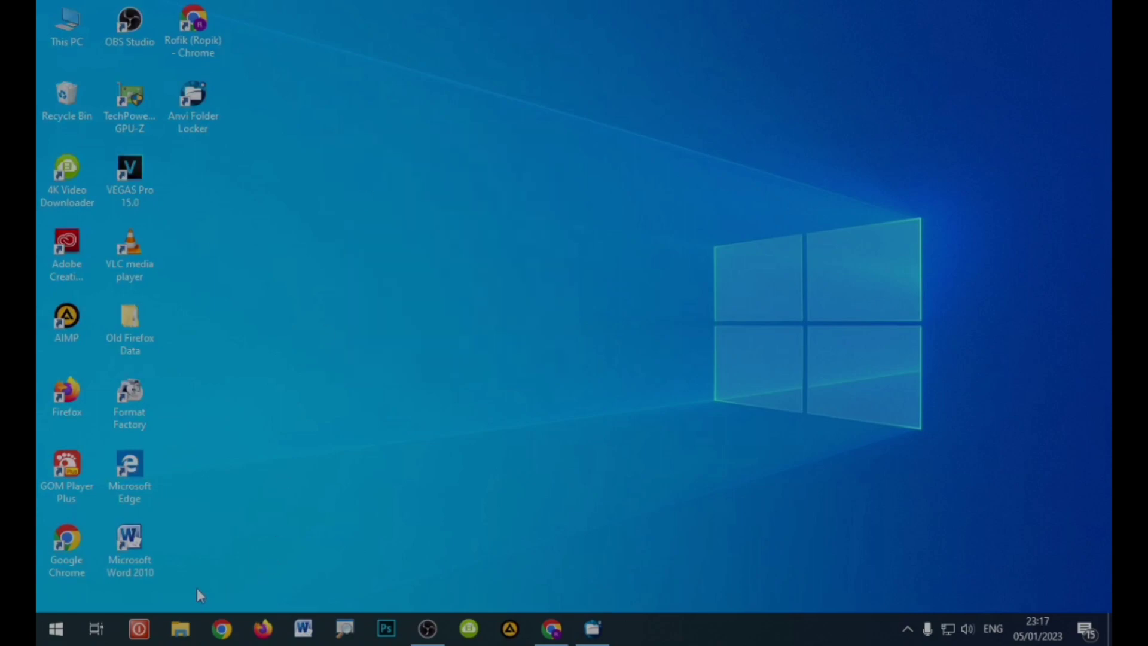